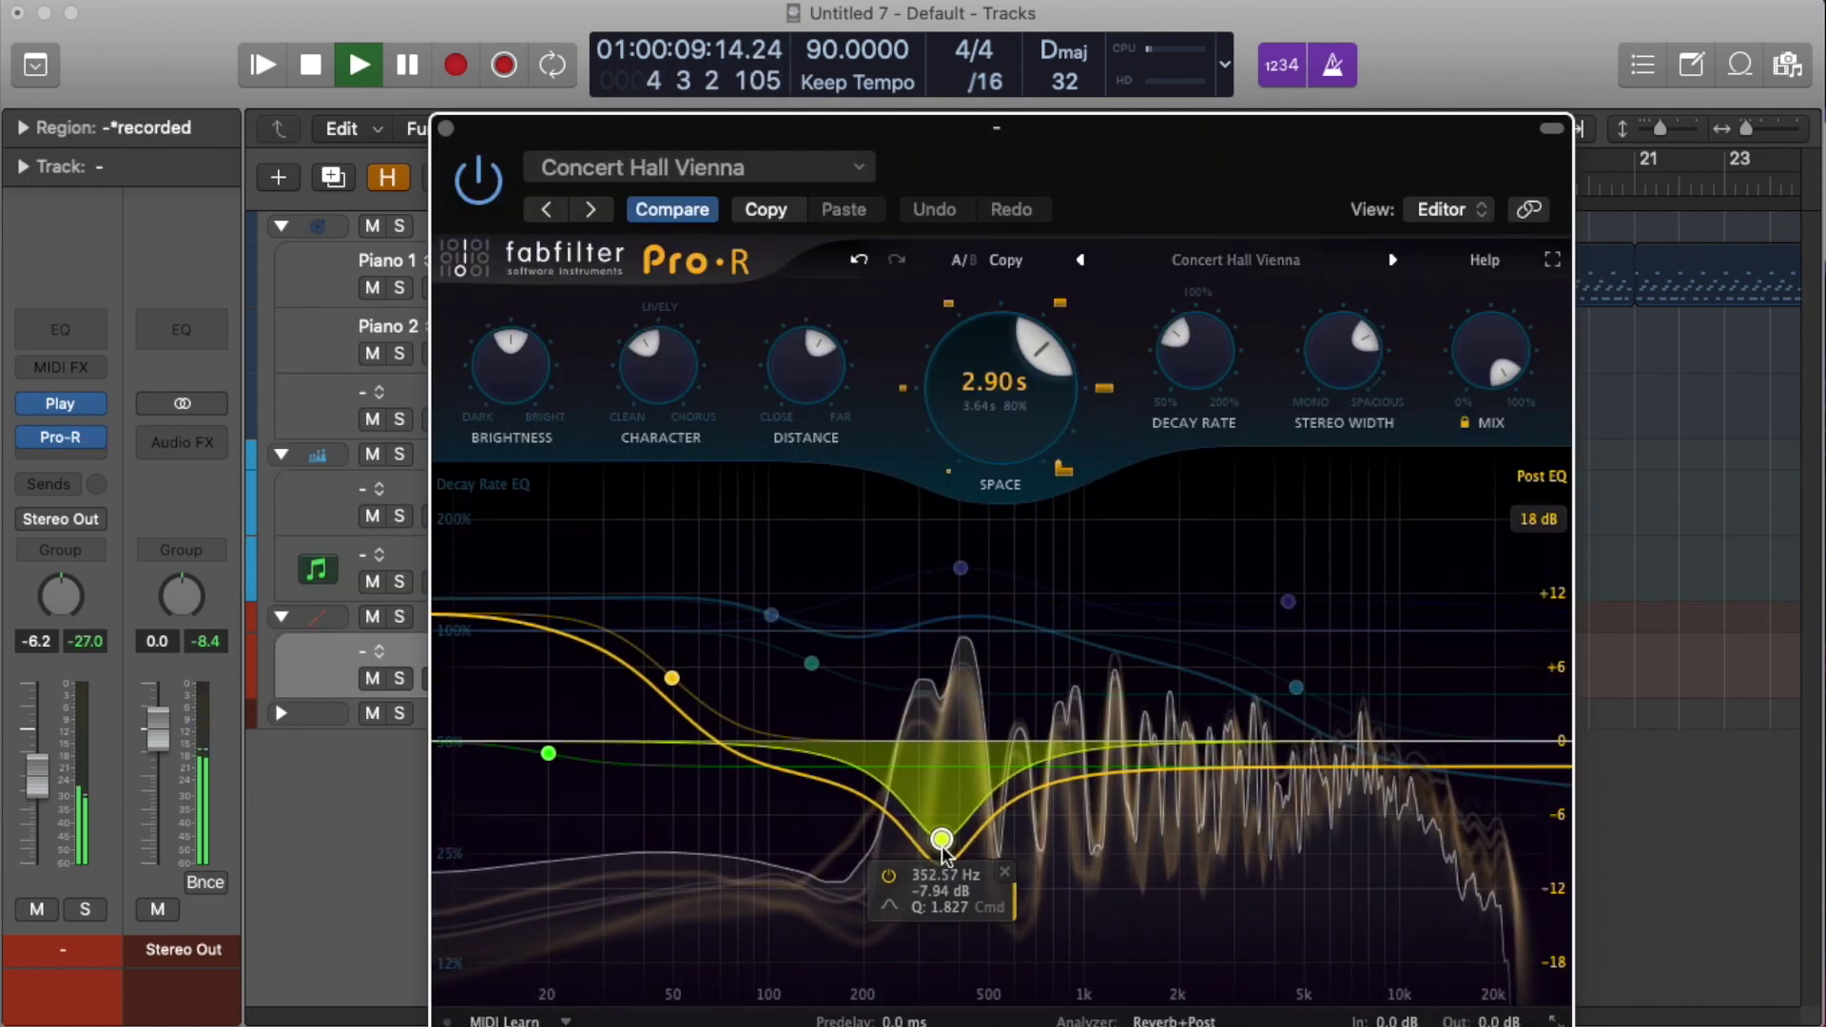
# Step: Reshape the low-mid EQ bands of the Pro-R reverb on the woodwind track and hide the plug-in window
pyautogui.moveTo(876, 834); pyautogui.dragTo(989, 963)
pyautogui.moveTo(961, 568); pyautogui.dragTo(1016, 979)
pyautogui.press('v')
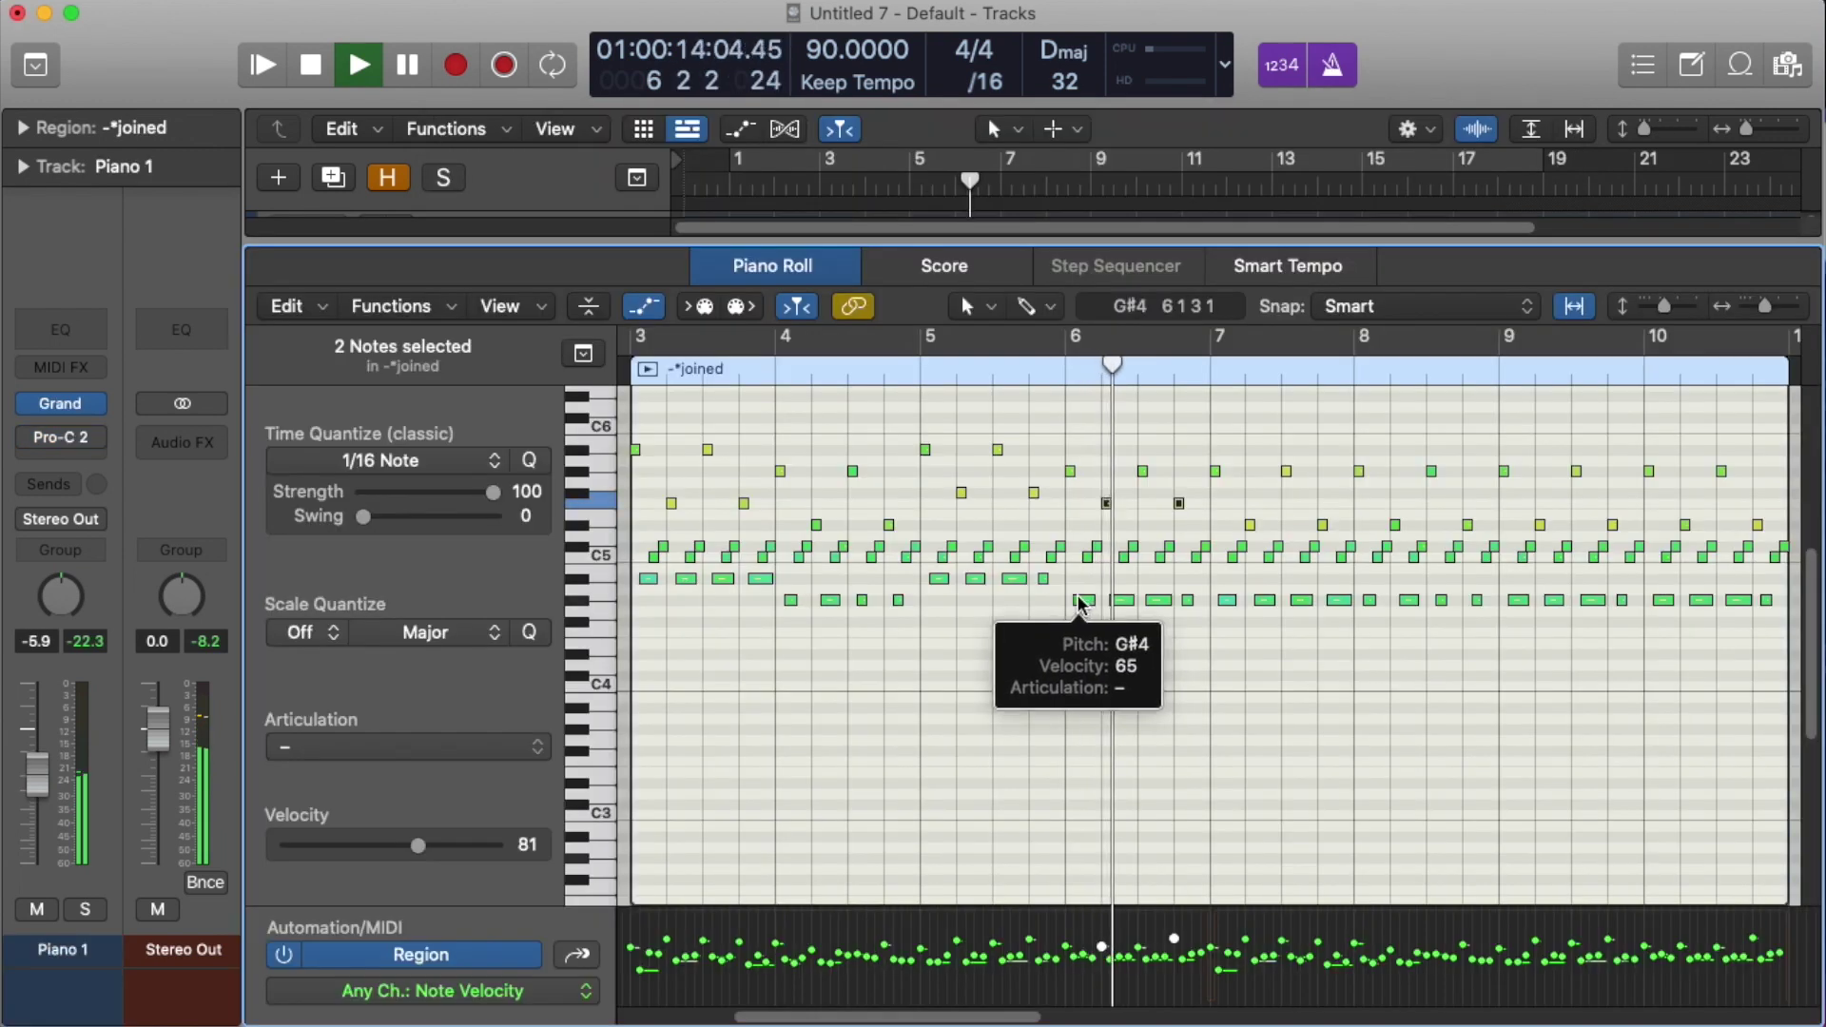
# Step: Delete the Piano 1 material after bar 7 and loop the remaining joined region from bars 3 to 7
pyautogui.press('e')
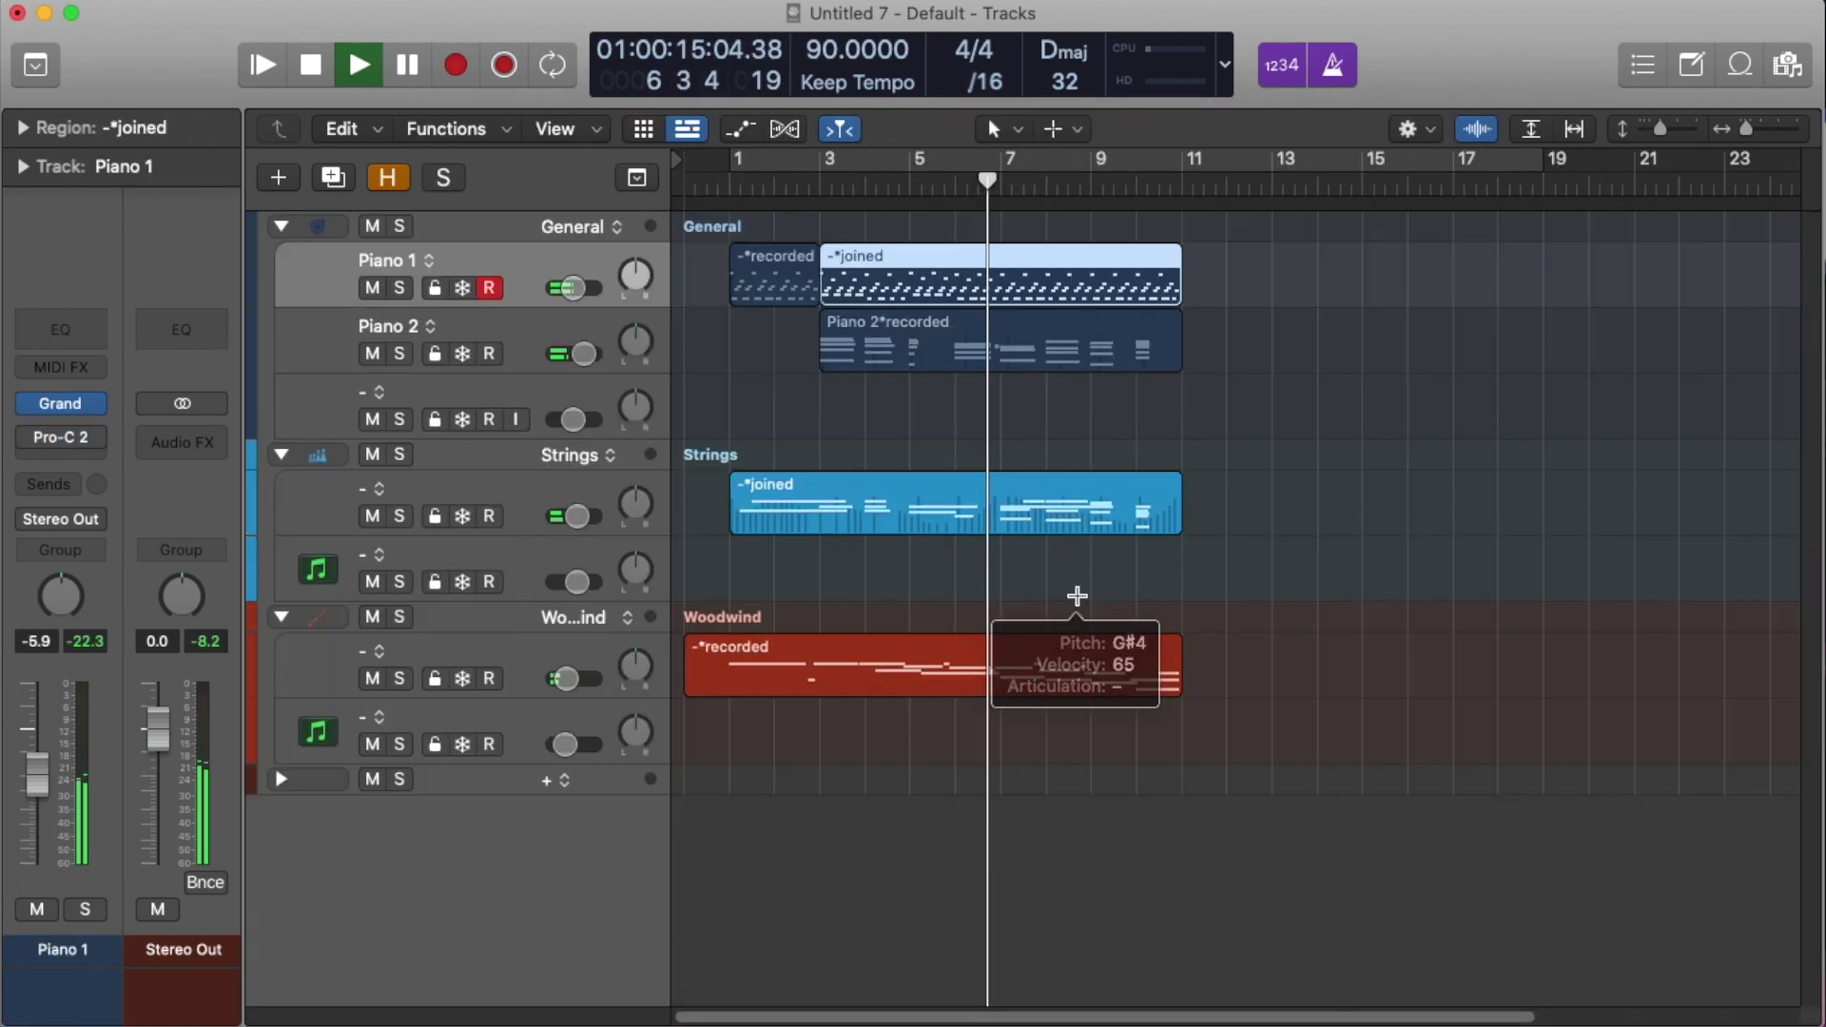
pyautogui.click(996, 283)
pyautogui.press('Delete')
pyautogui.click(966, 276)
pyautogui.press('l')
# Step: Copy the looped Piano 1 region to the empty second Woodwind track, play it back and open the copy for editing
pyautogui.moveTo(965, 276); pyautogui.dragTo(963, 723)
pyautogui.press('space')
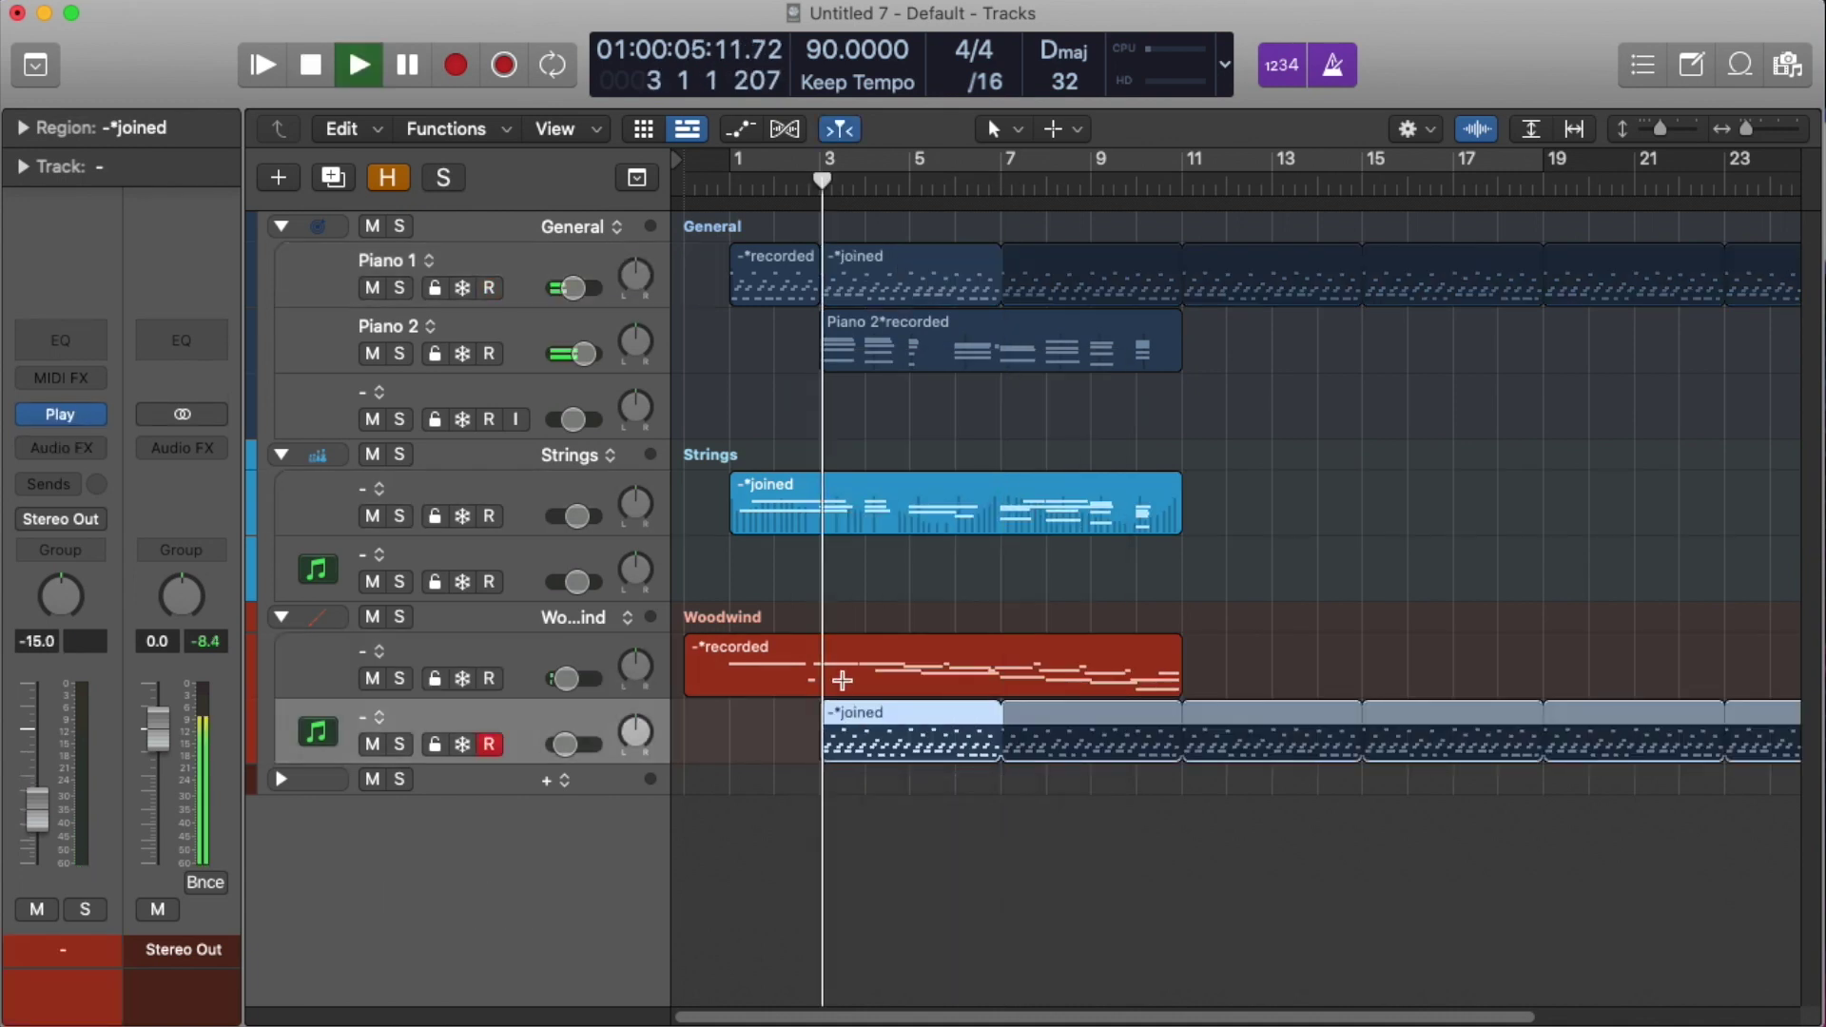
pyautogui.doubleClick(914, 741)
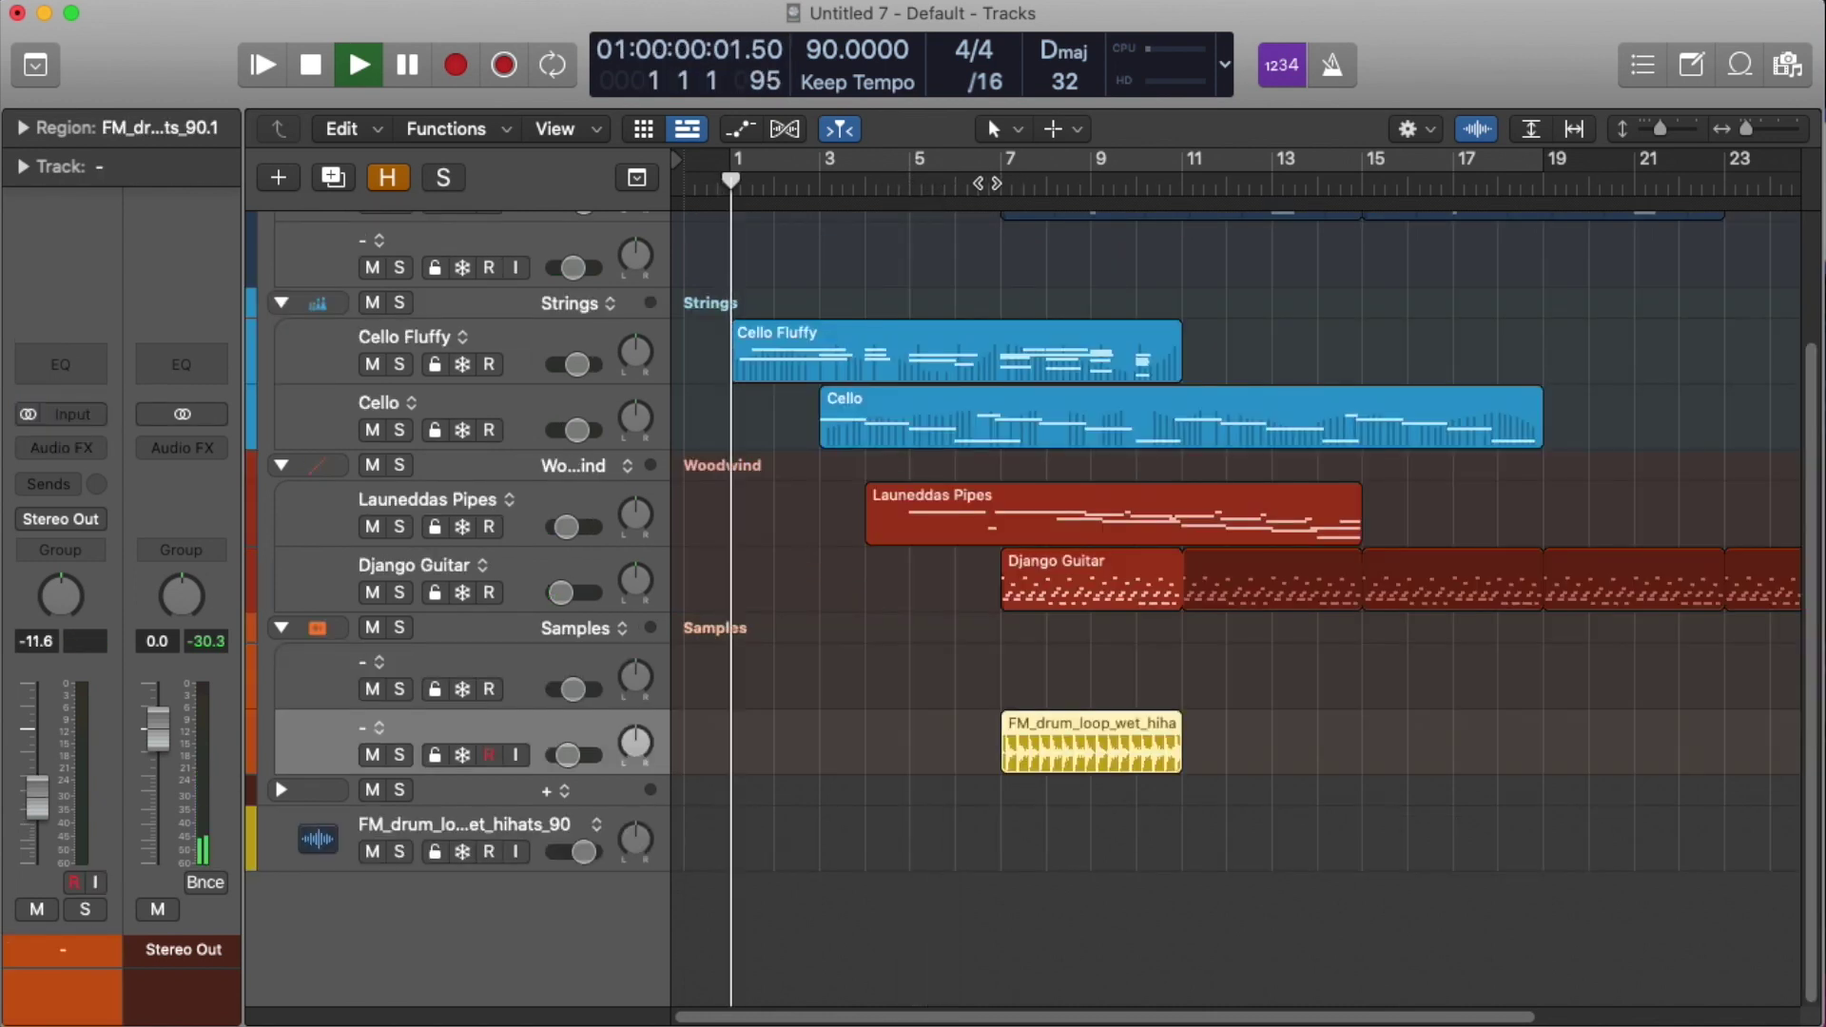
# Step: Adjust the drum loop track's volume during playback from bar 7 and pull its bar 7 volume automation point to the minimum
pyautogui.click(984, 185)
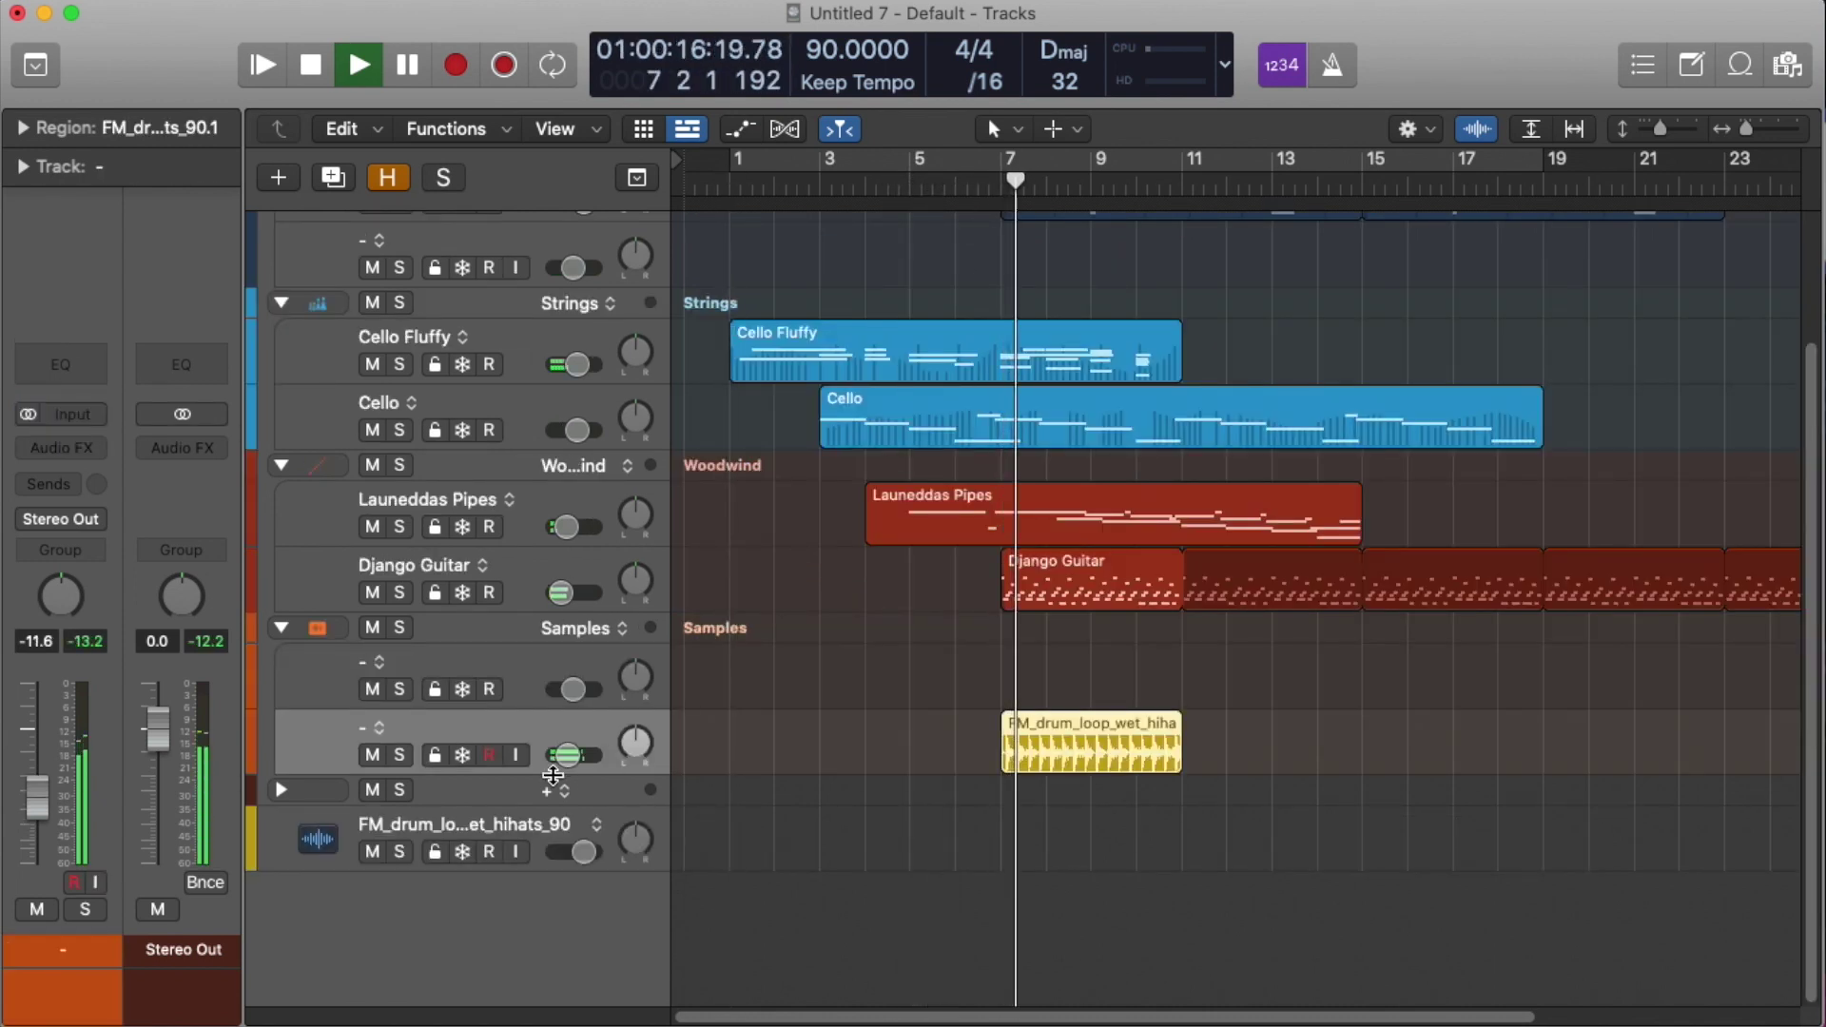
pyautogui.moveTo(563, 763); pyautogui.dragTo(565, 755)
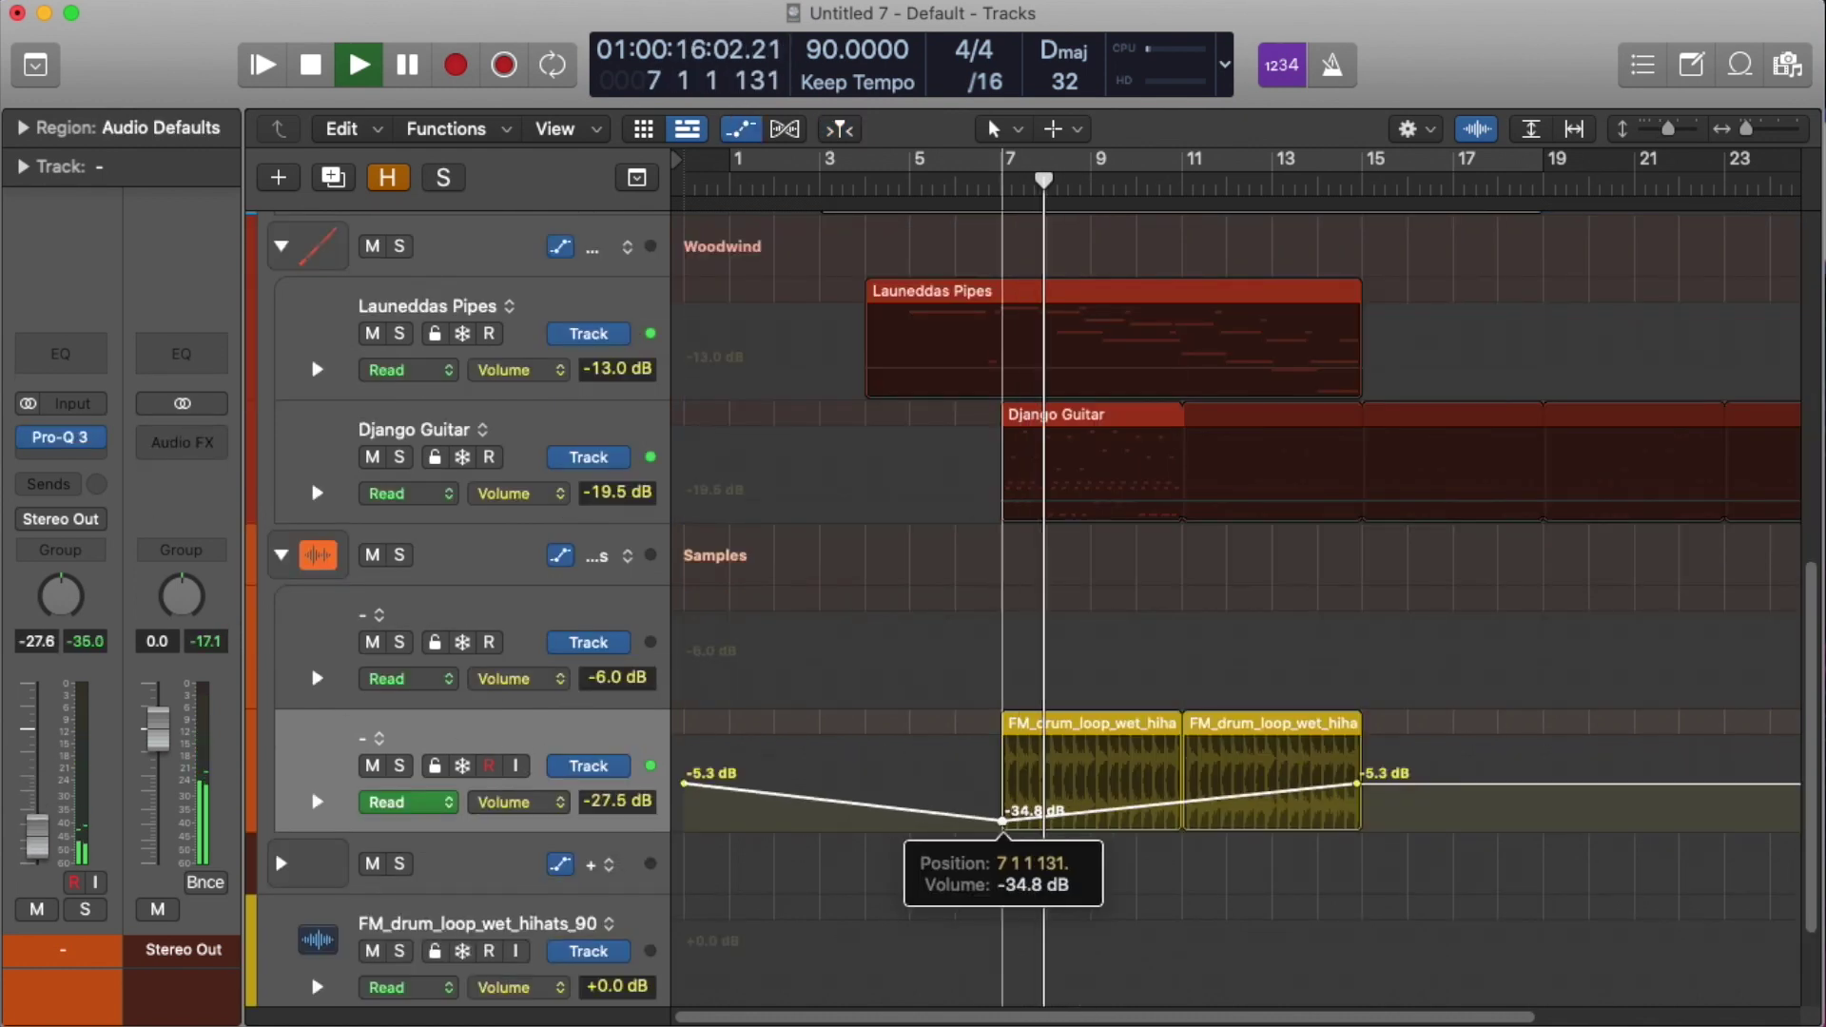
pyautogui.moveTo(1003, 820); pyautogui.dragTo(1003, 829)
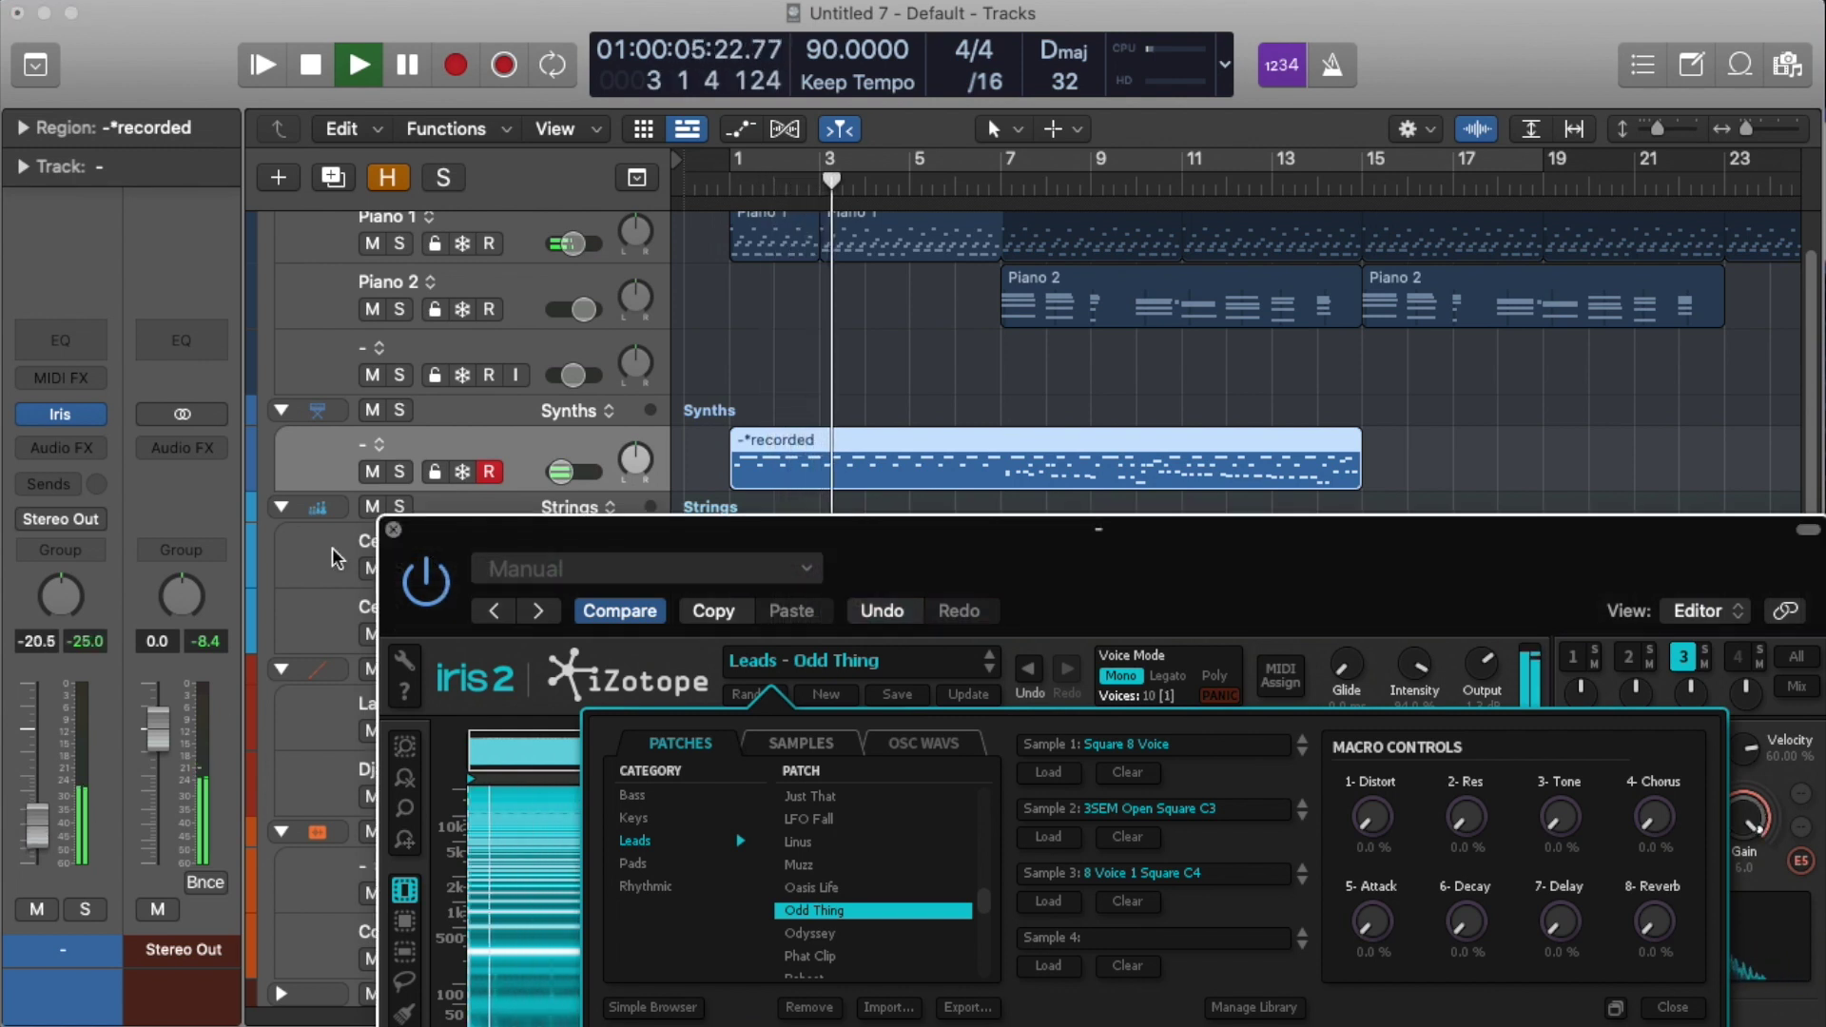
# Step: Close the Iris 2 editor, load the Digitalis preset in the synth track's Timeless 2 delay and turn off the track's solo
pyautogui.click(396, 531)
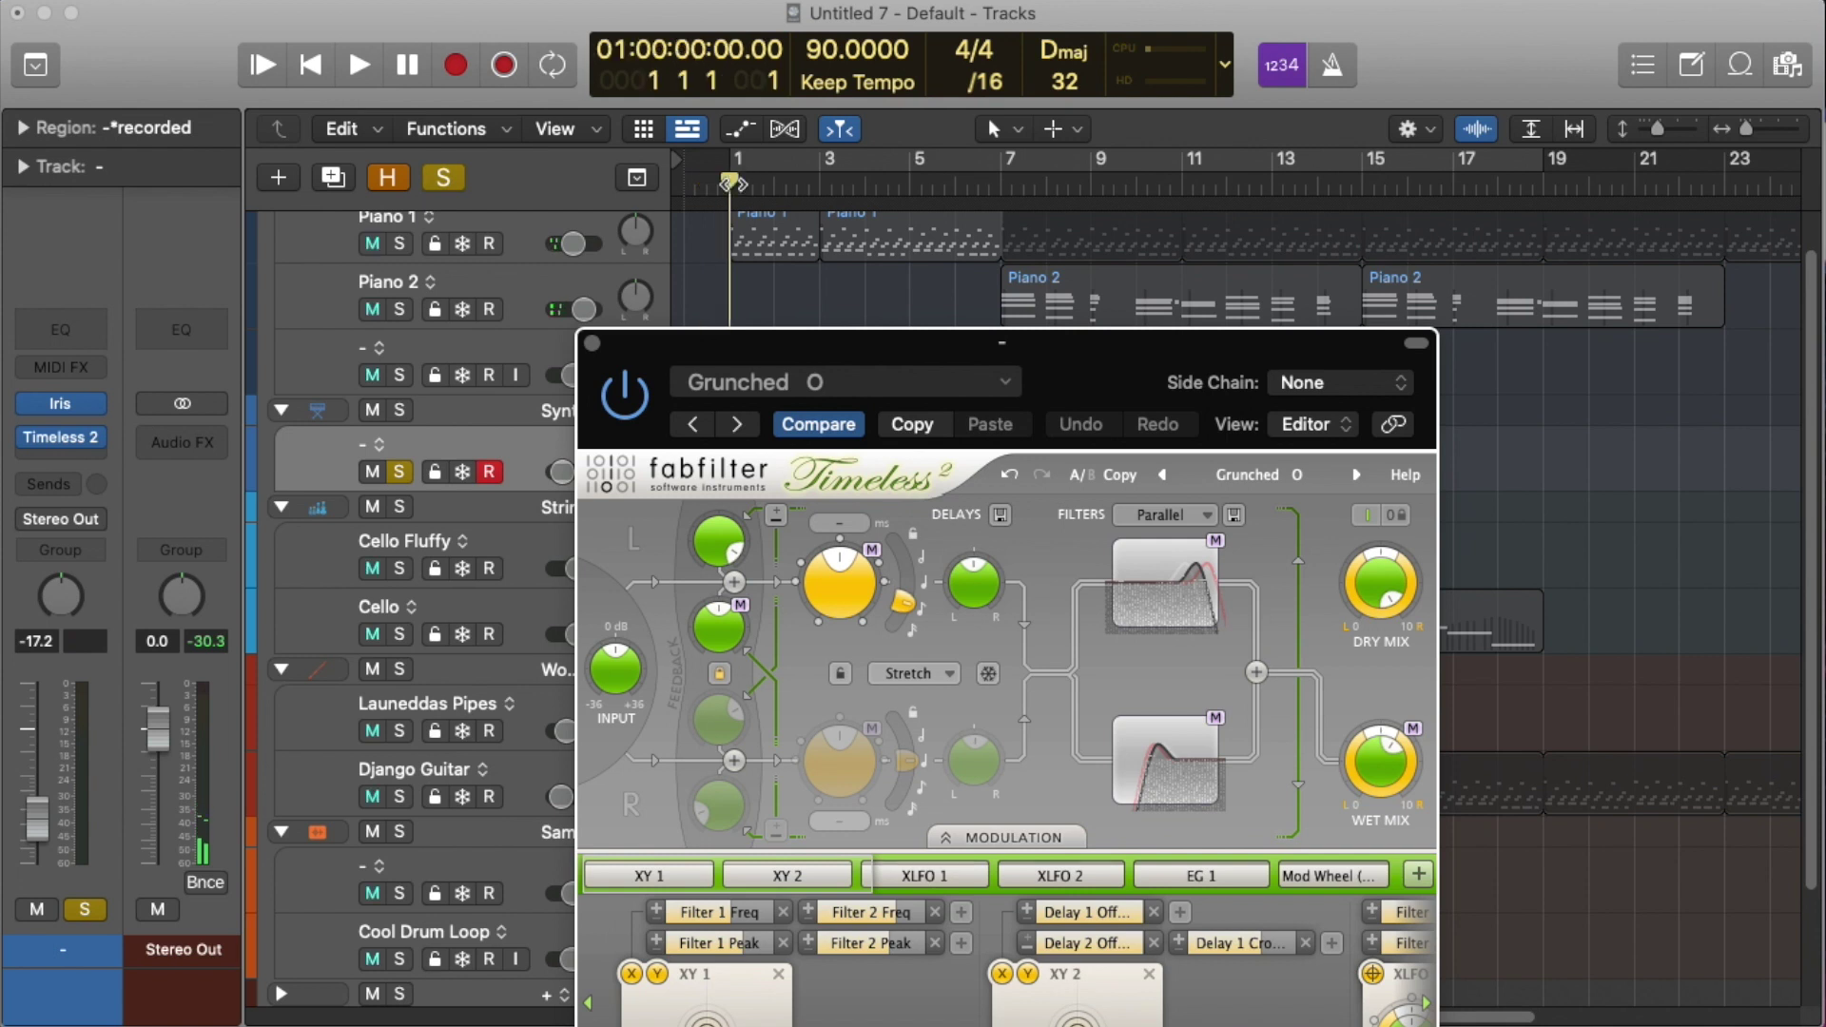
pyautogui.click(766, 234)
pyautogui.press('space')
pyautogui.moveTo(898, 344); pyautogui.dragTo(865, 135)
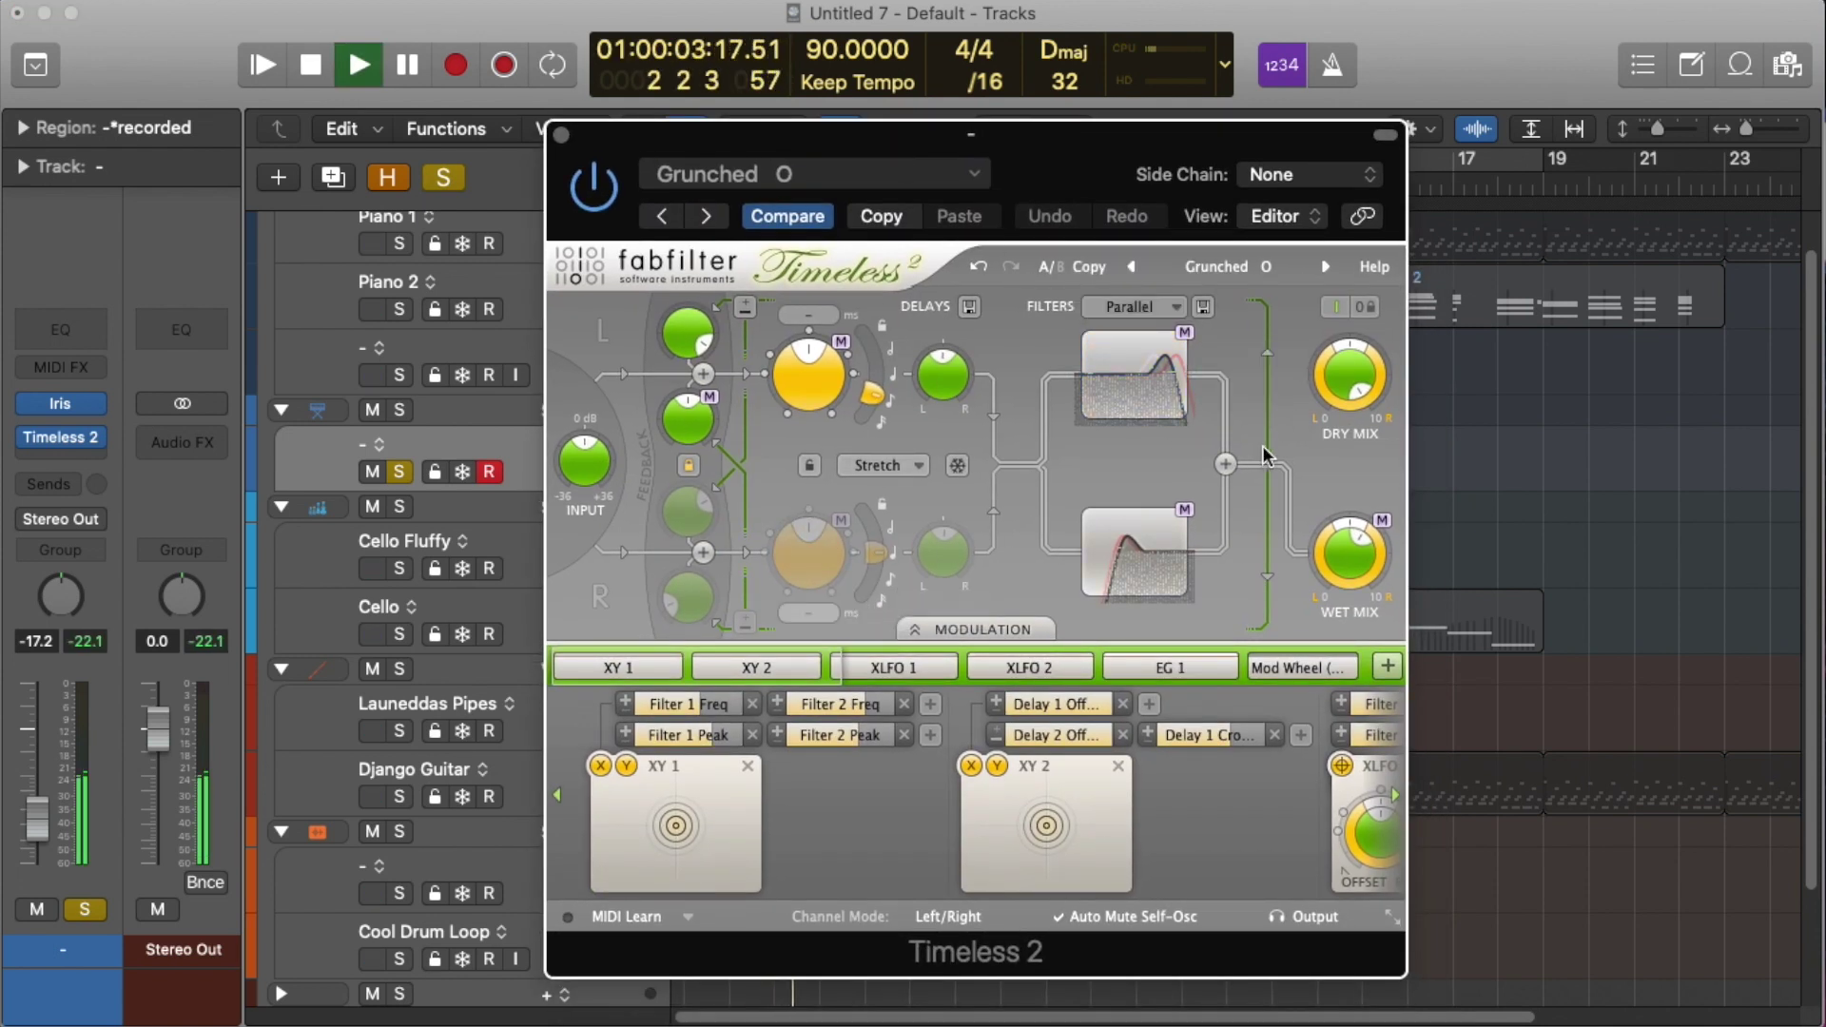
pyautogui.click(1275, 268)
pyautogui.click(1445, 401)
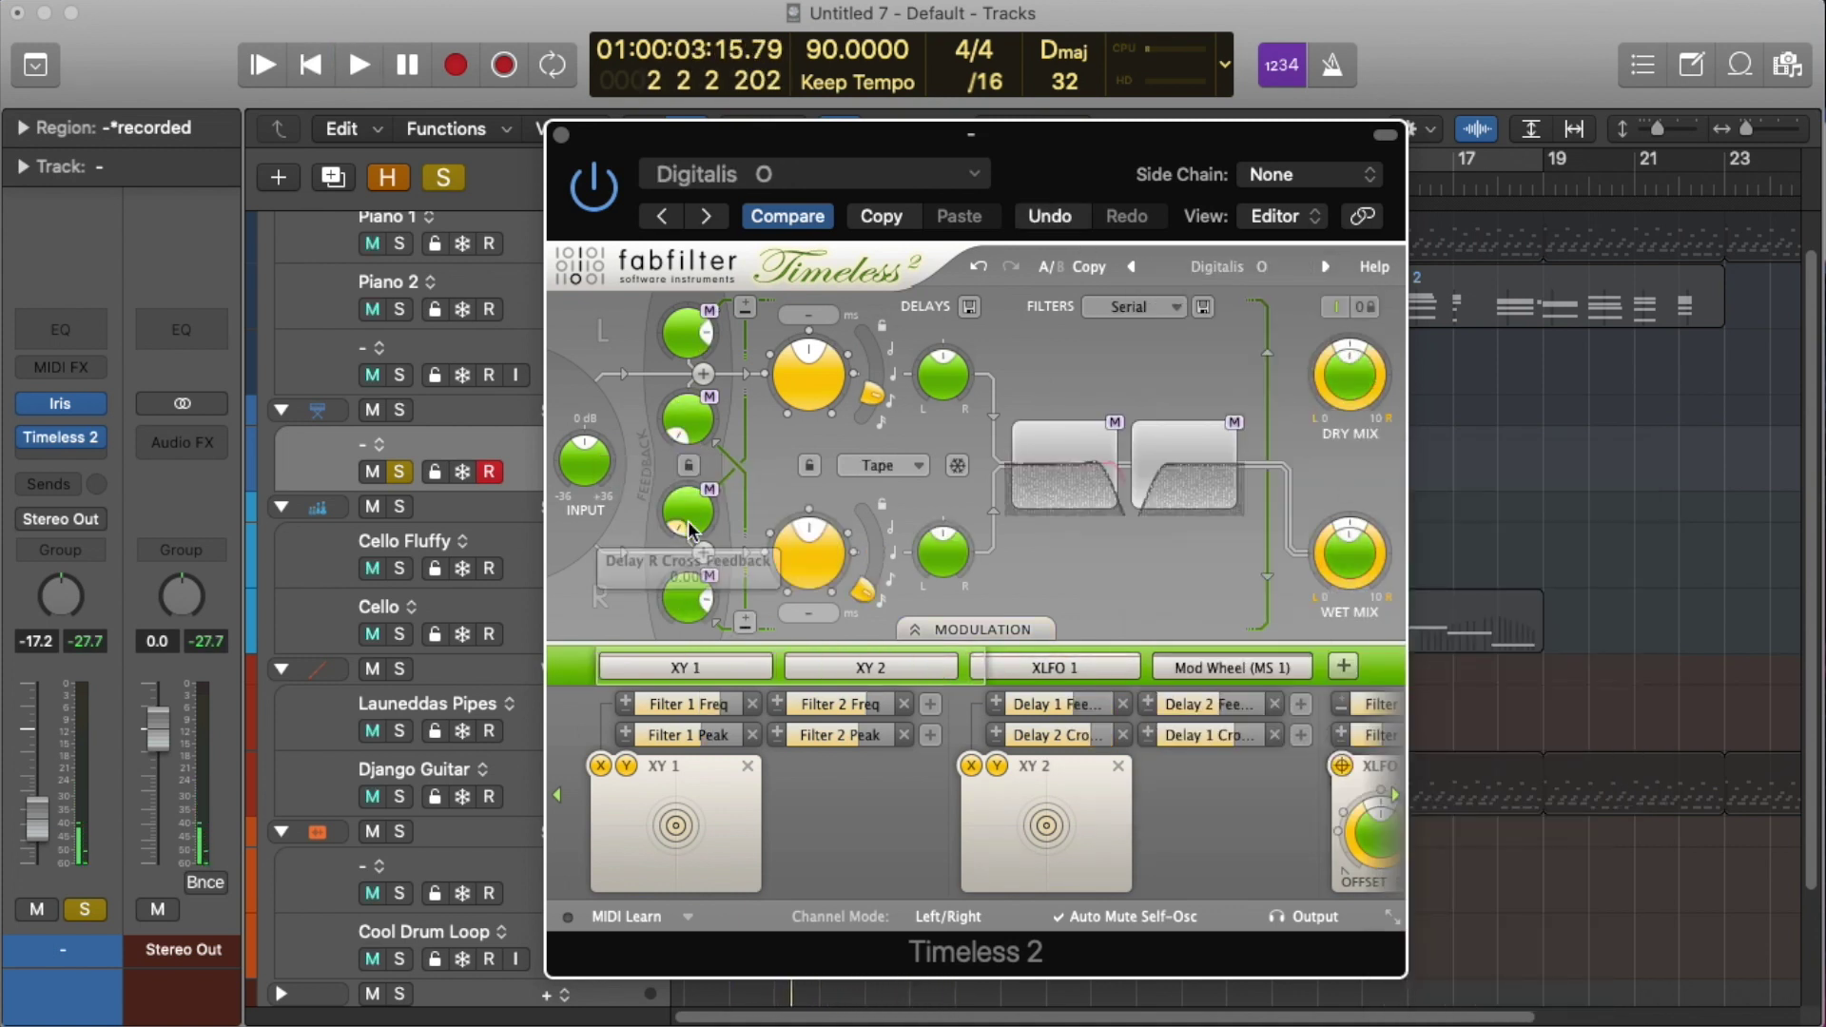
pyautogui.press('s')
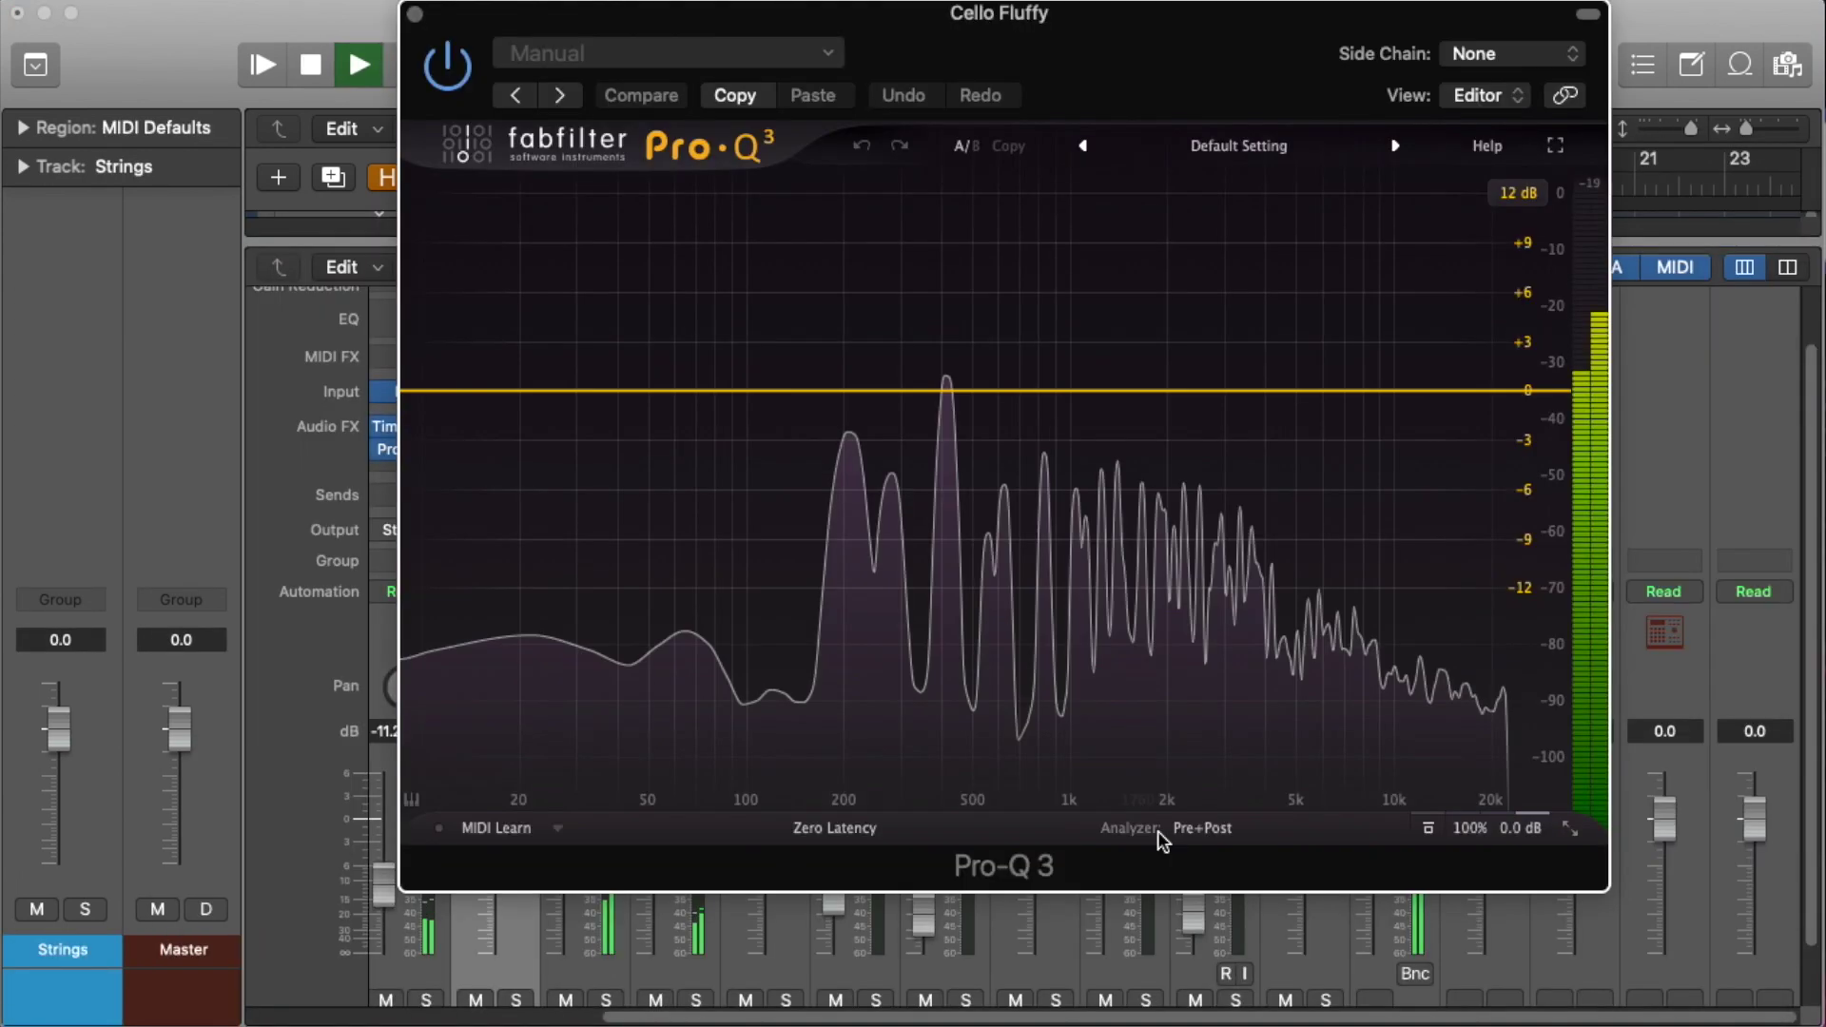
# Step: Load Default Setting in the Cello track's Pro-Q 3 and play the cello against the Cello Fluffy analyzer spectrum
pyautogui.click(1200, 828)
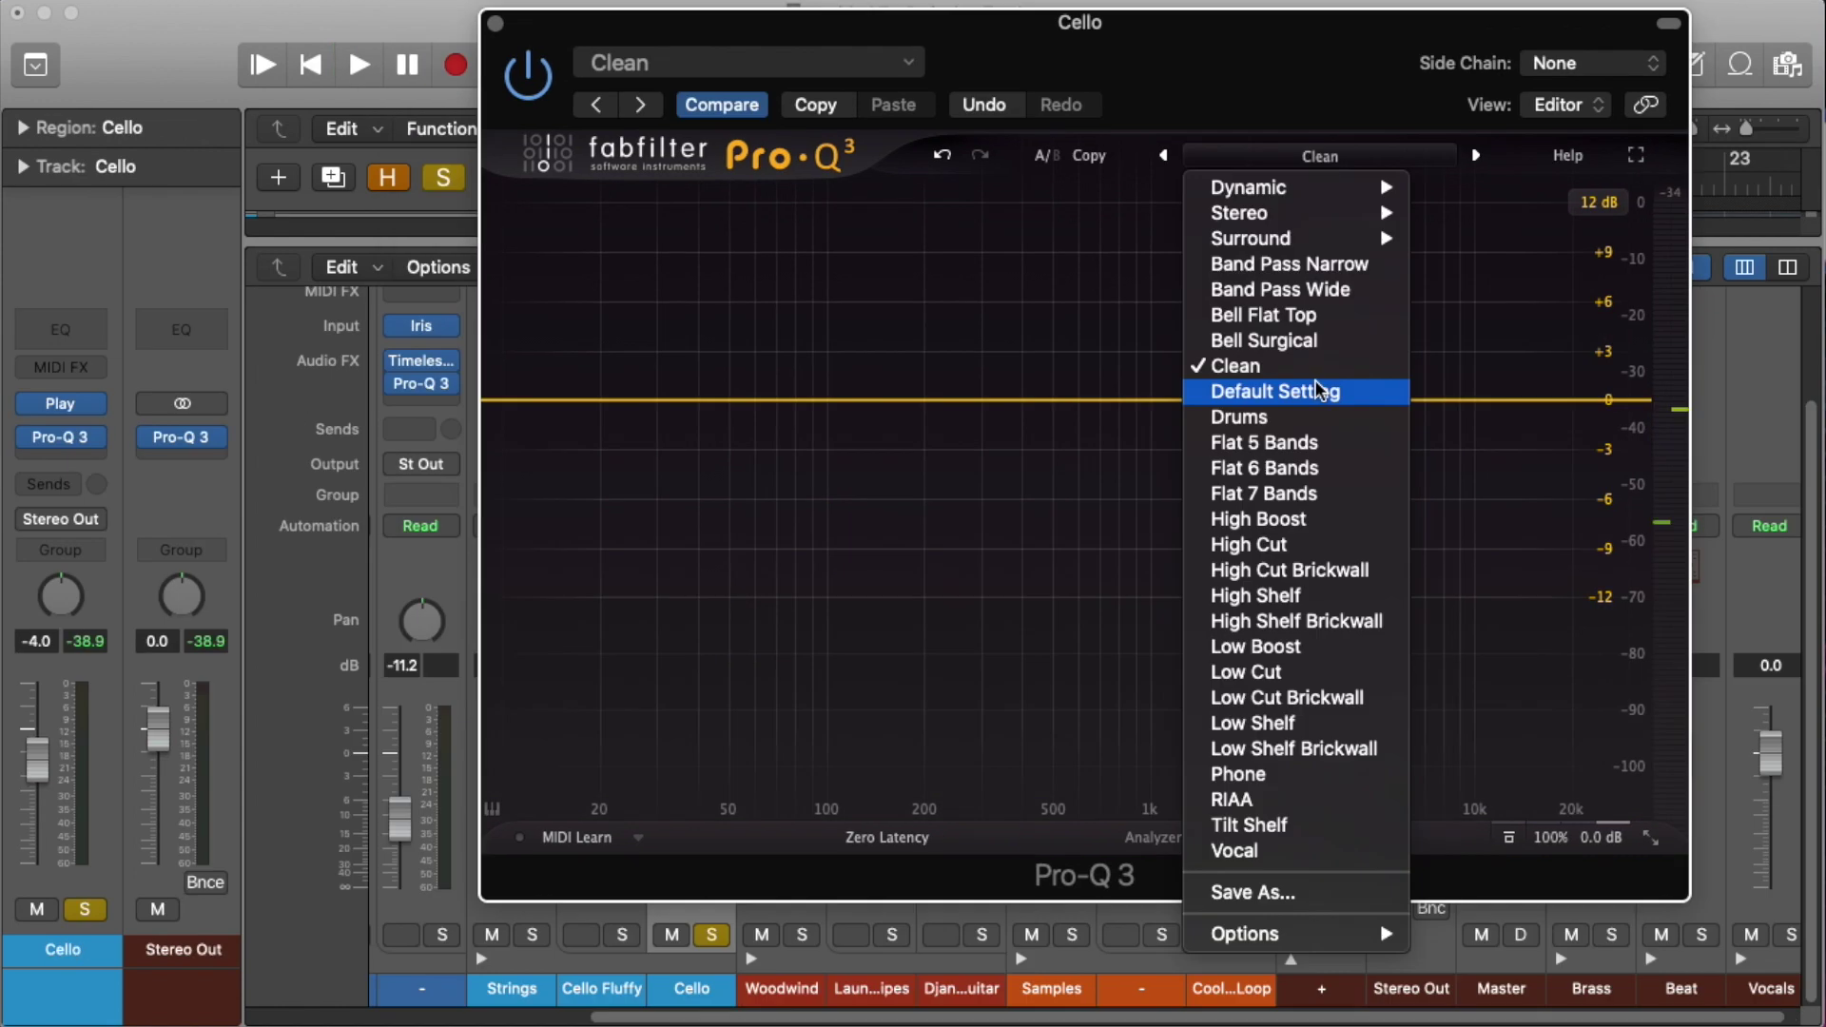
pyautogui.click(1303, 391)
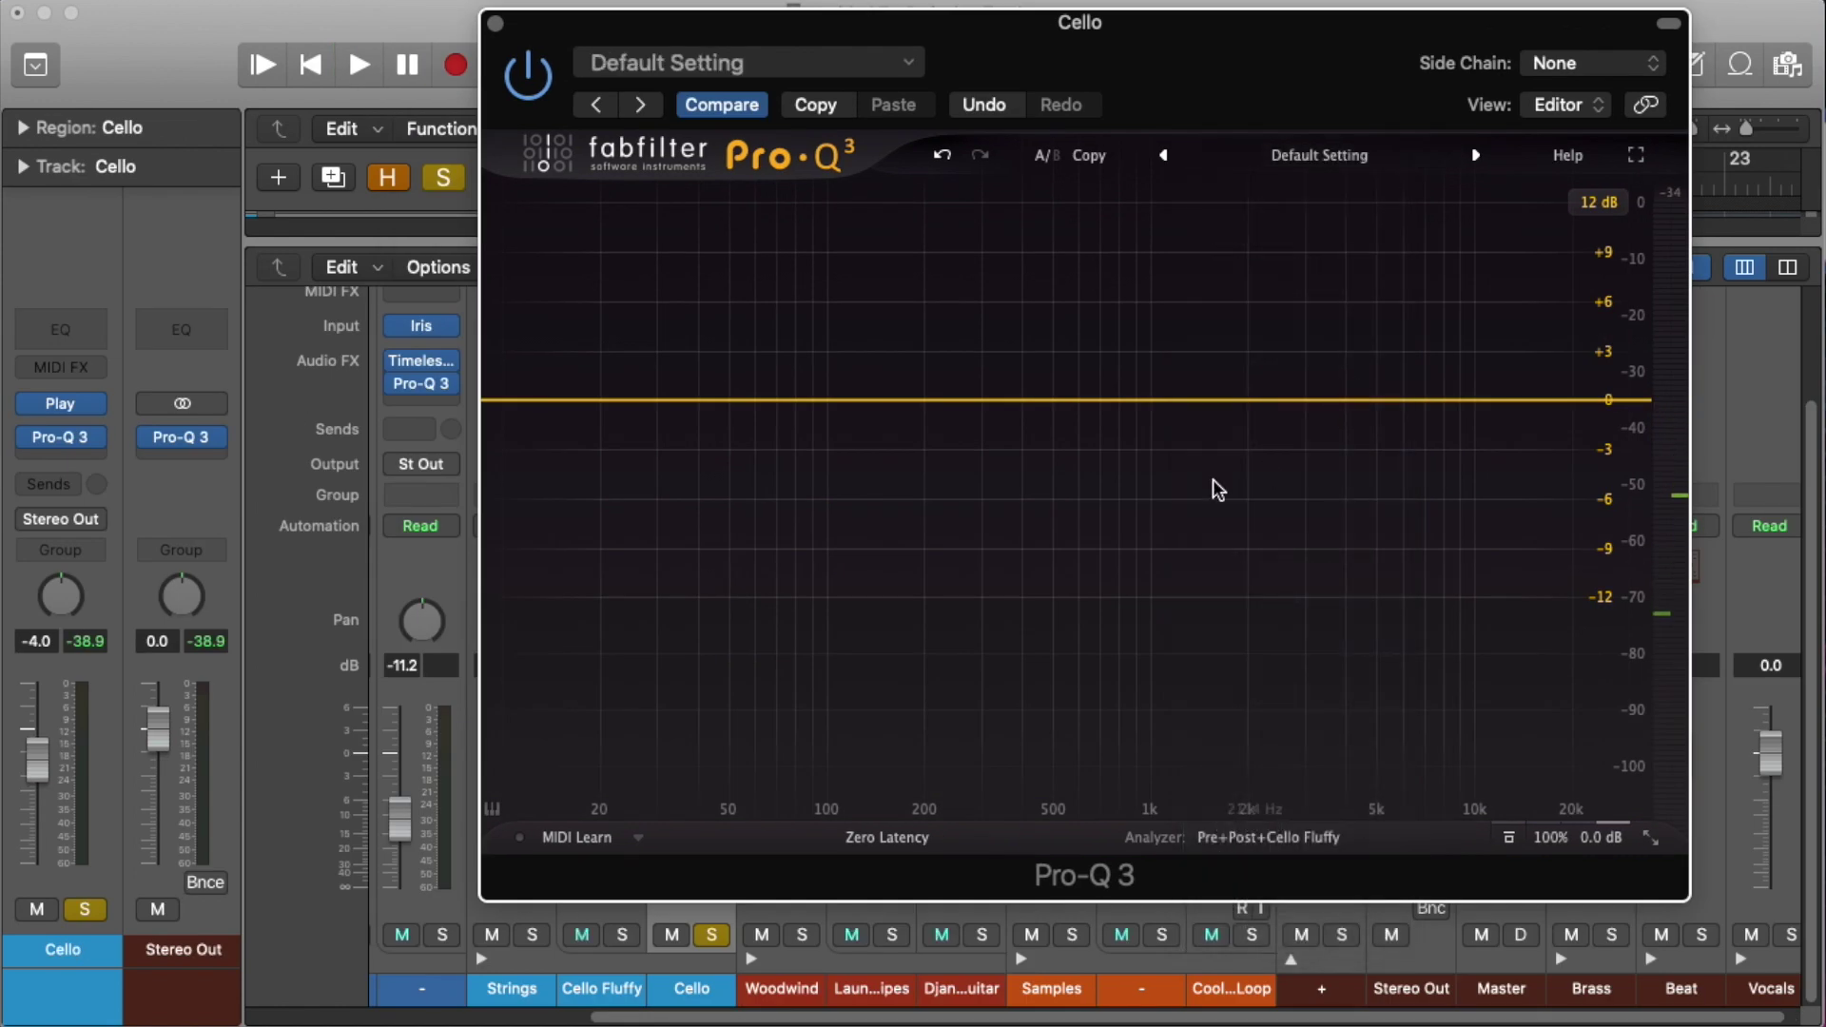
pyautogui.press('space')
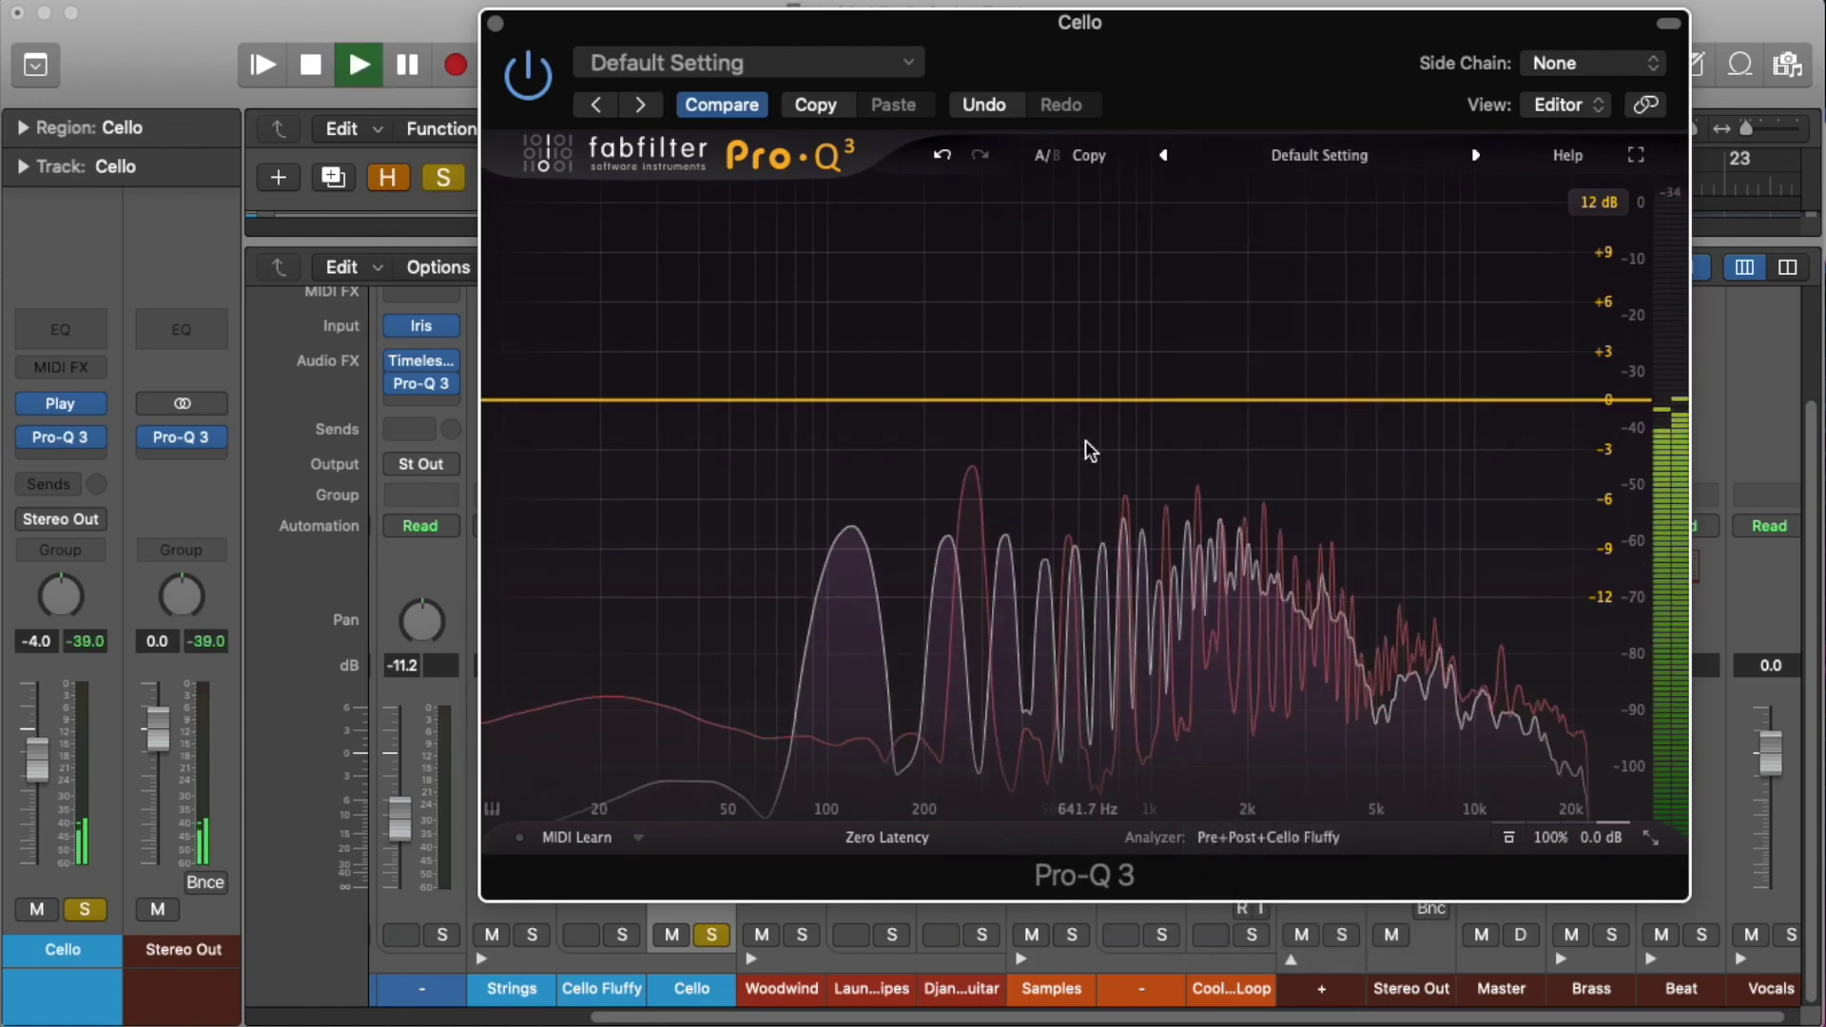
# Step: Add a bell cut at about 626 Hz to the Cello track's Pro-Q 3 and fine-tune its gain
pyautogui.moveTo(1093, 403); pyautogui.dragTo(1087, 647)
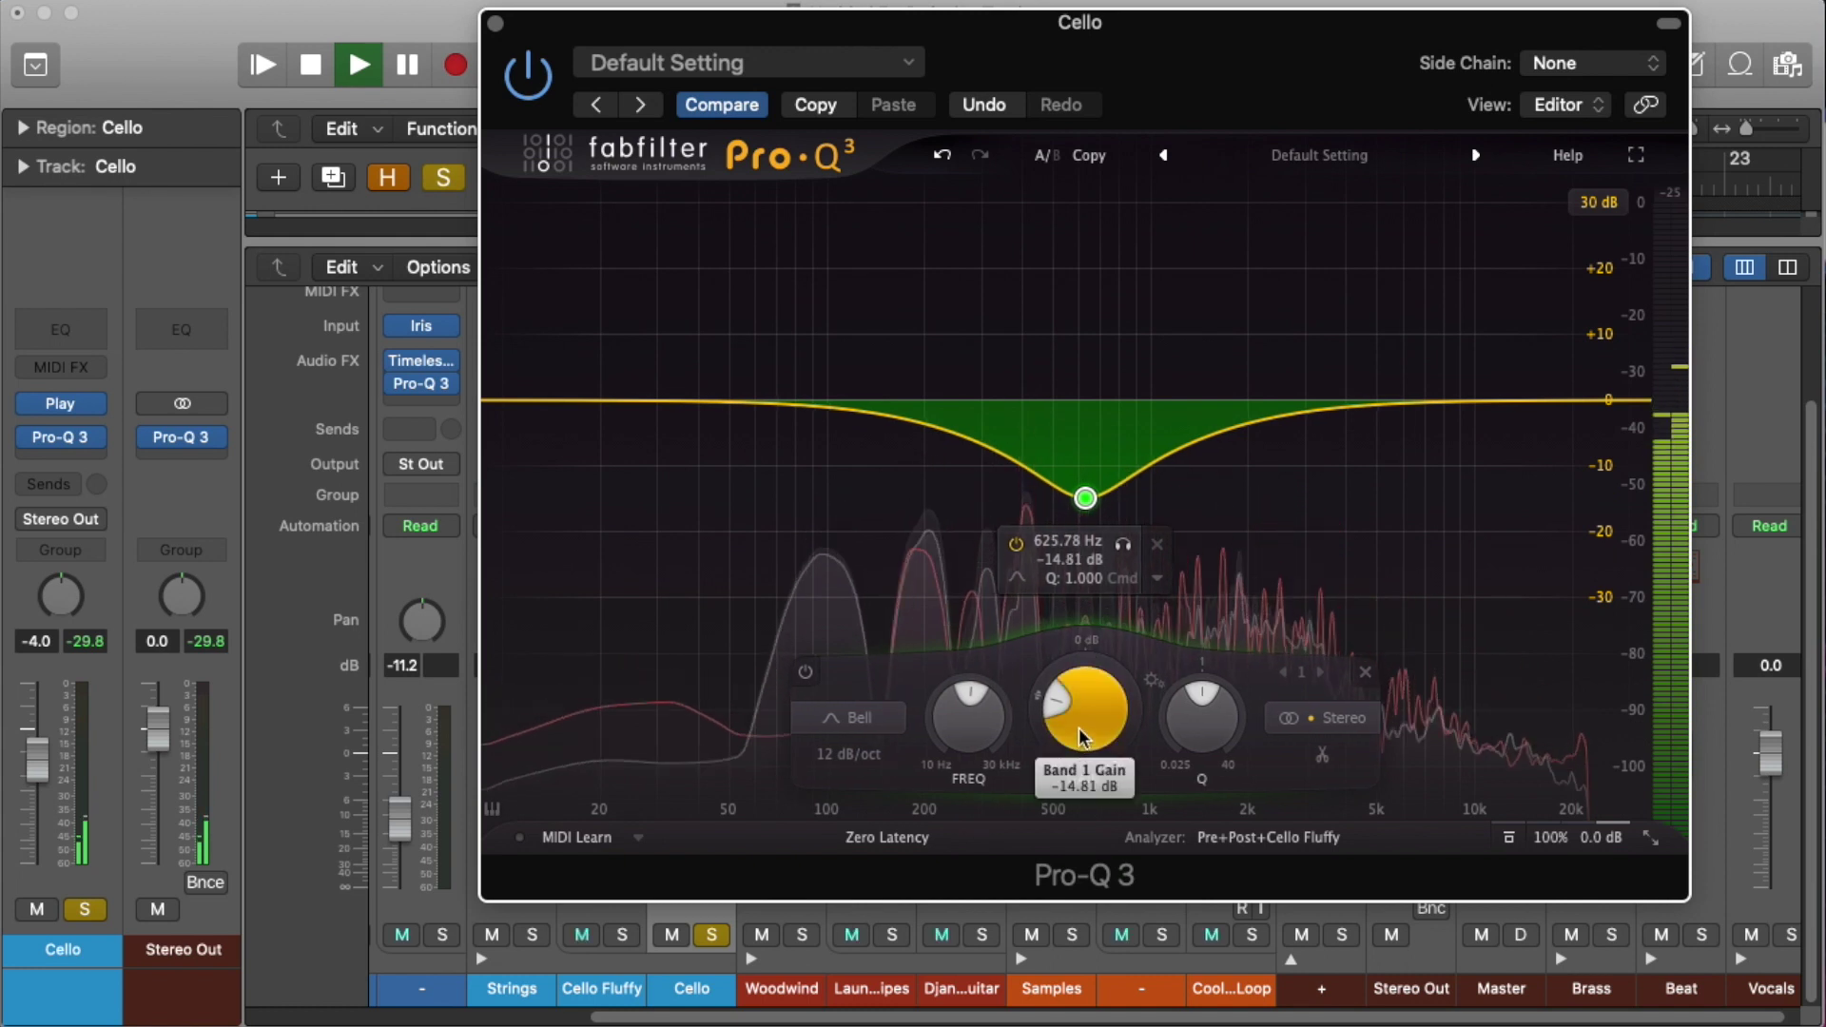
pyautogui.scroll(10, 1089, 643)
pyautogui.moveTo(1095, 640); pyautogui.dragTo(1094, 715)
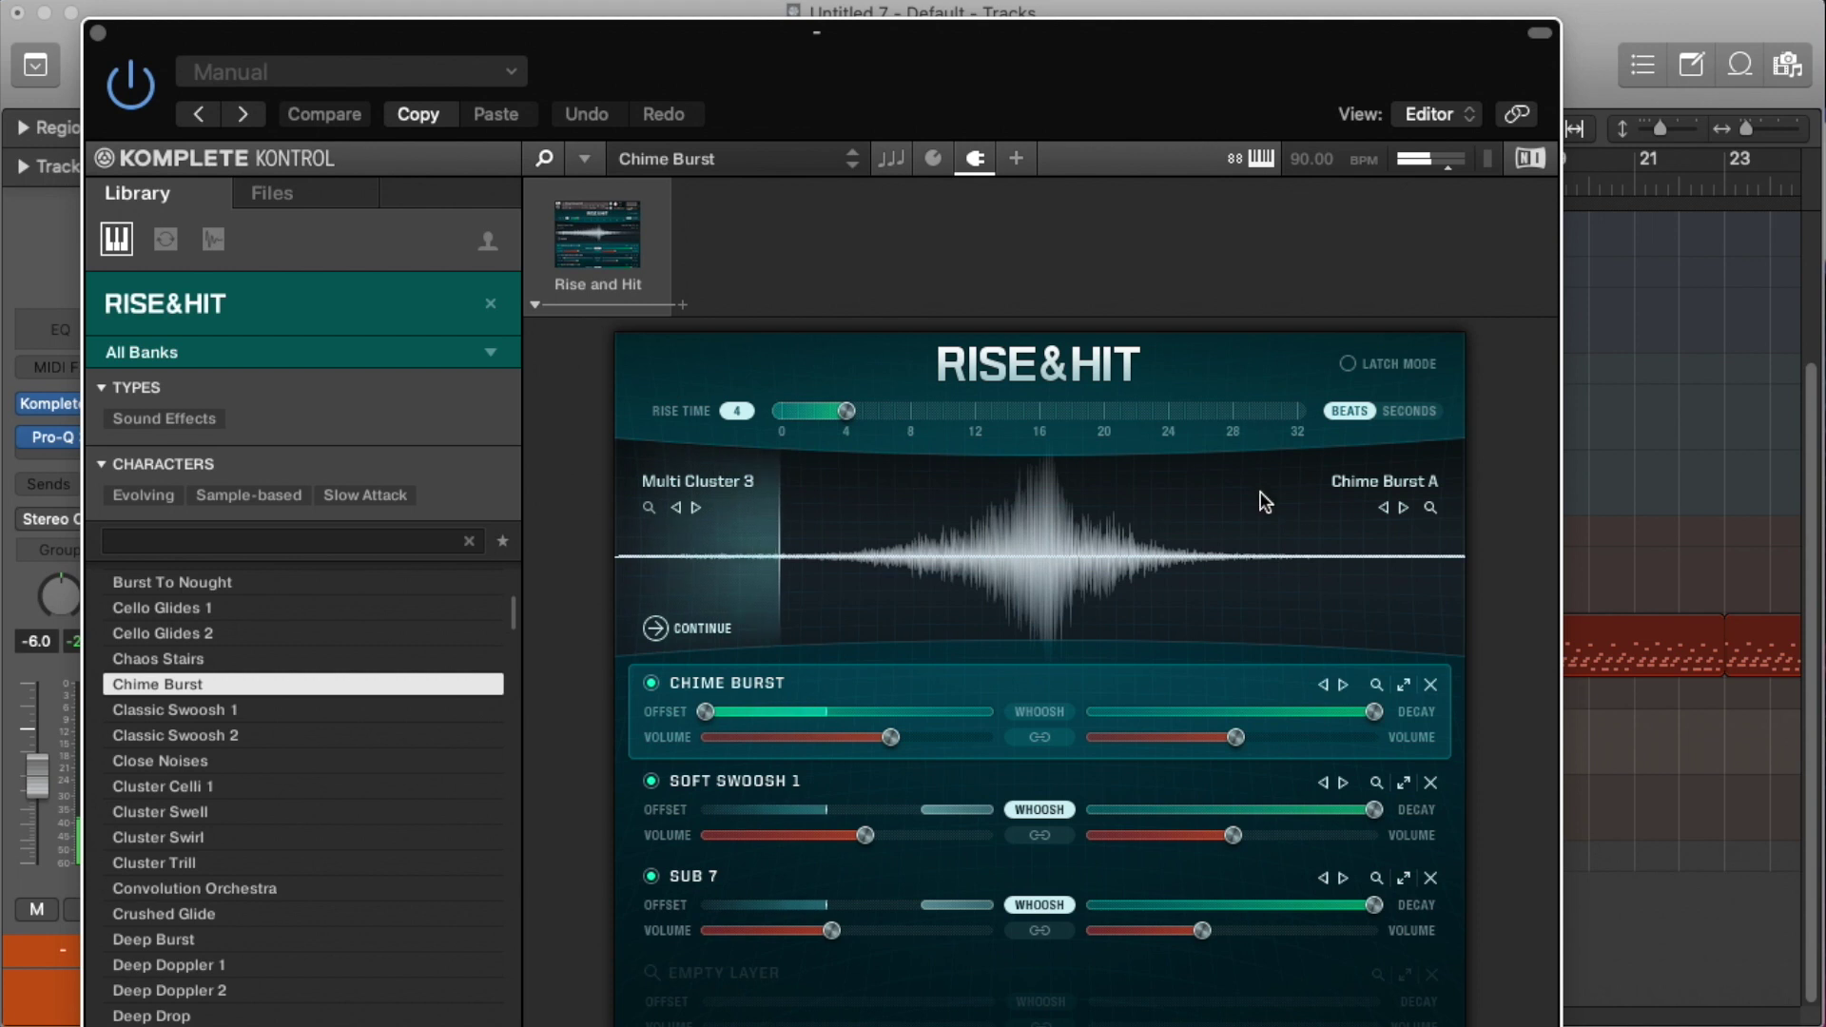
# Step: Change the Rise & Hit source to High Swoosh 2, toggle the Soft Swoosh 1 and Sub 7 layers, and close the instrument
pyautogui.click(699, 508)
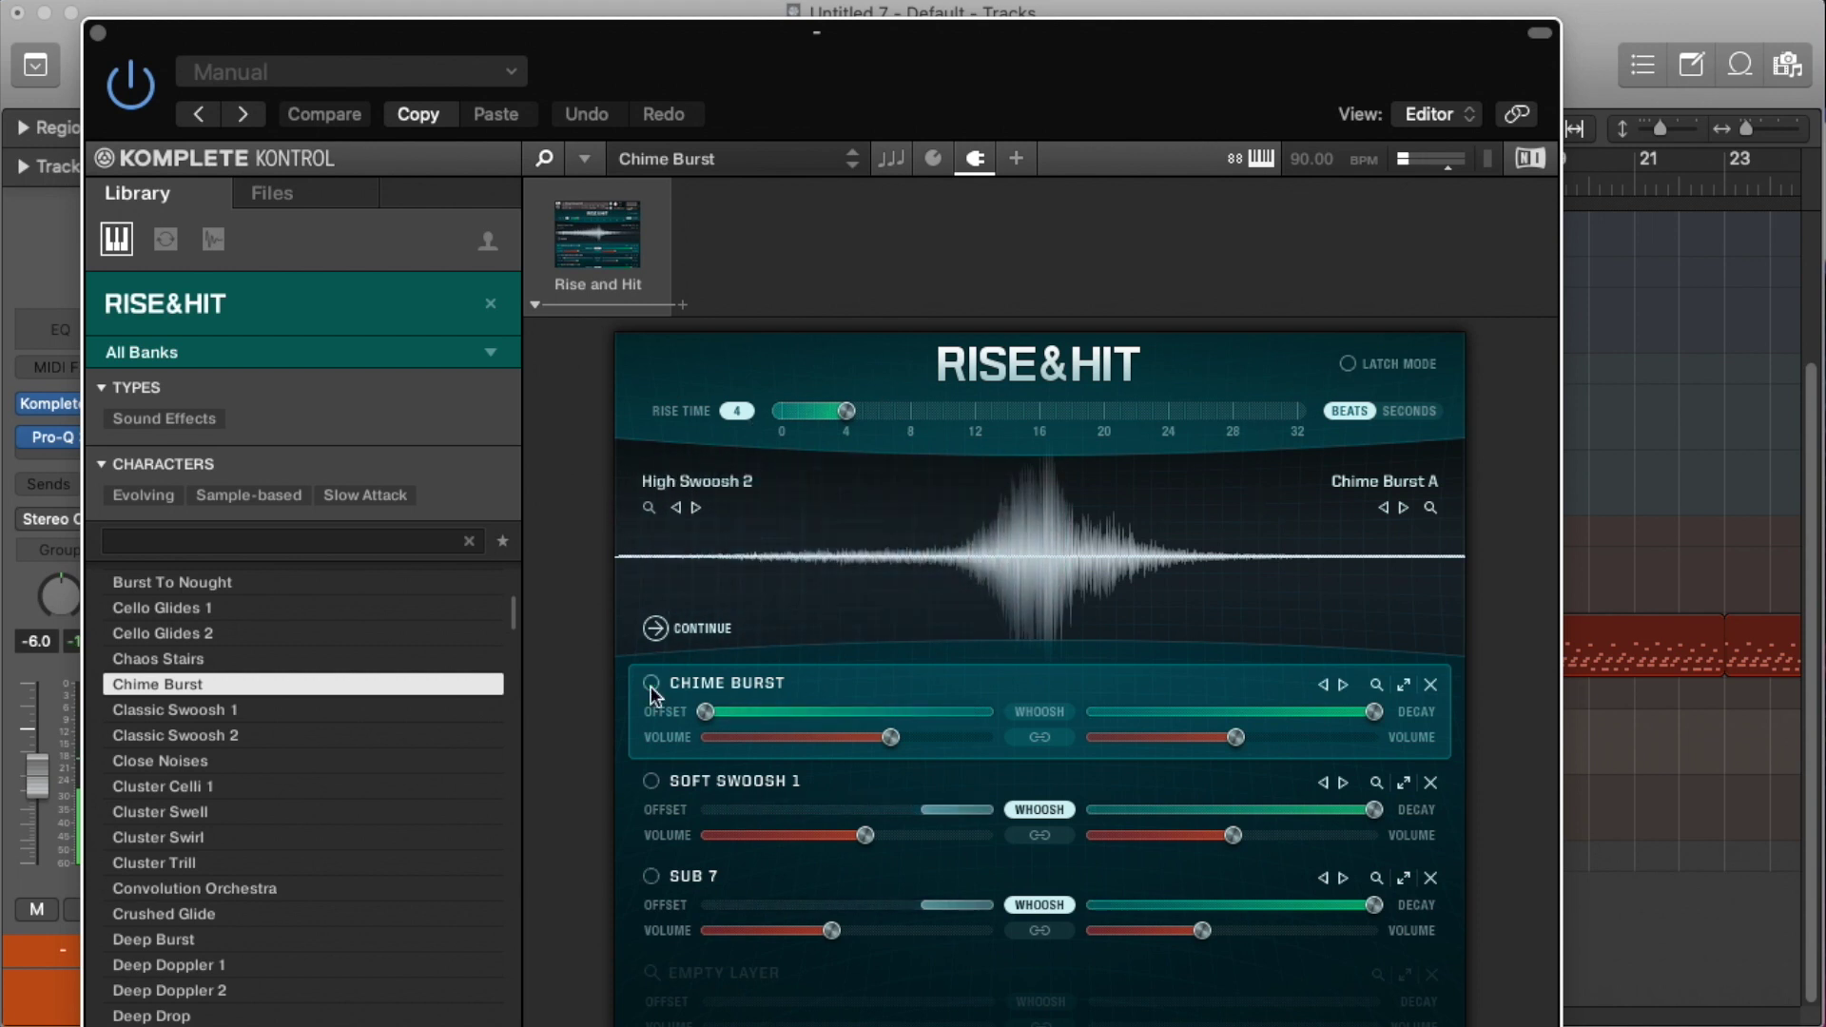
pyautogui.click(651, 780)
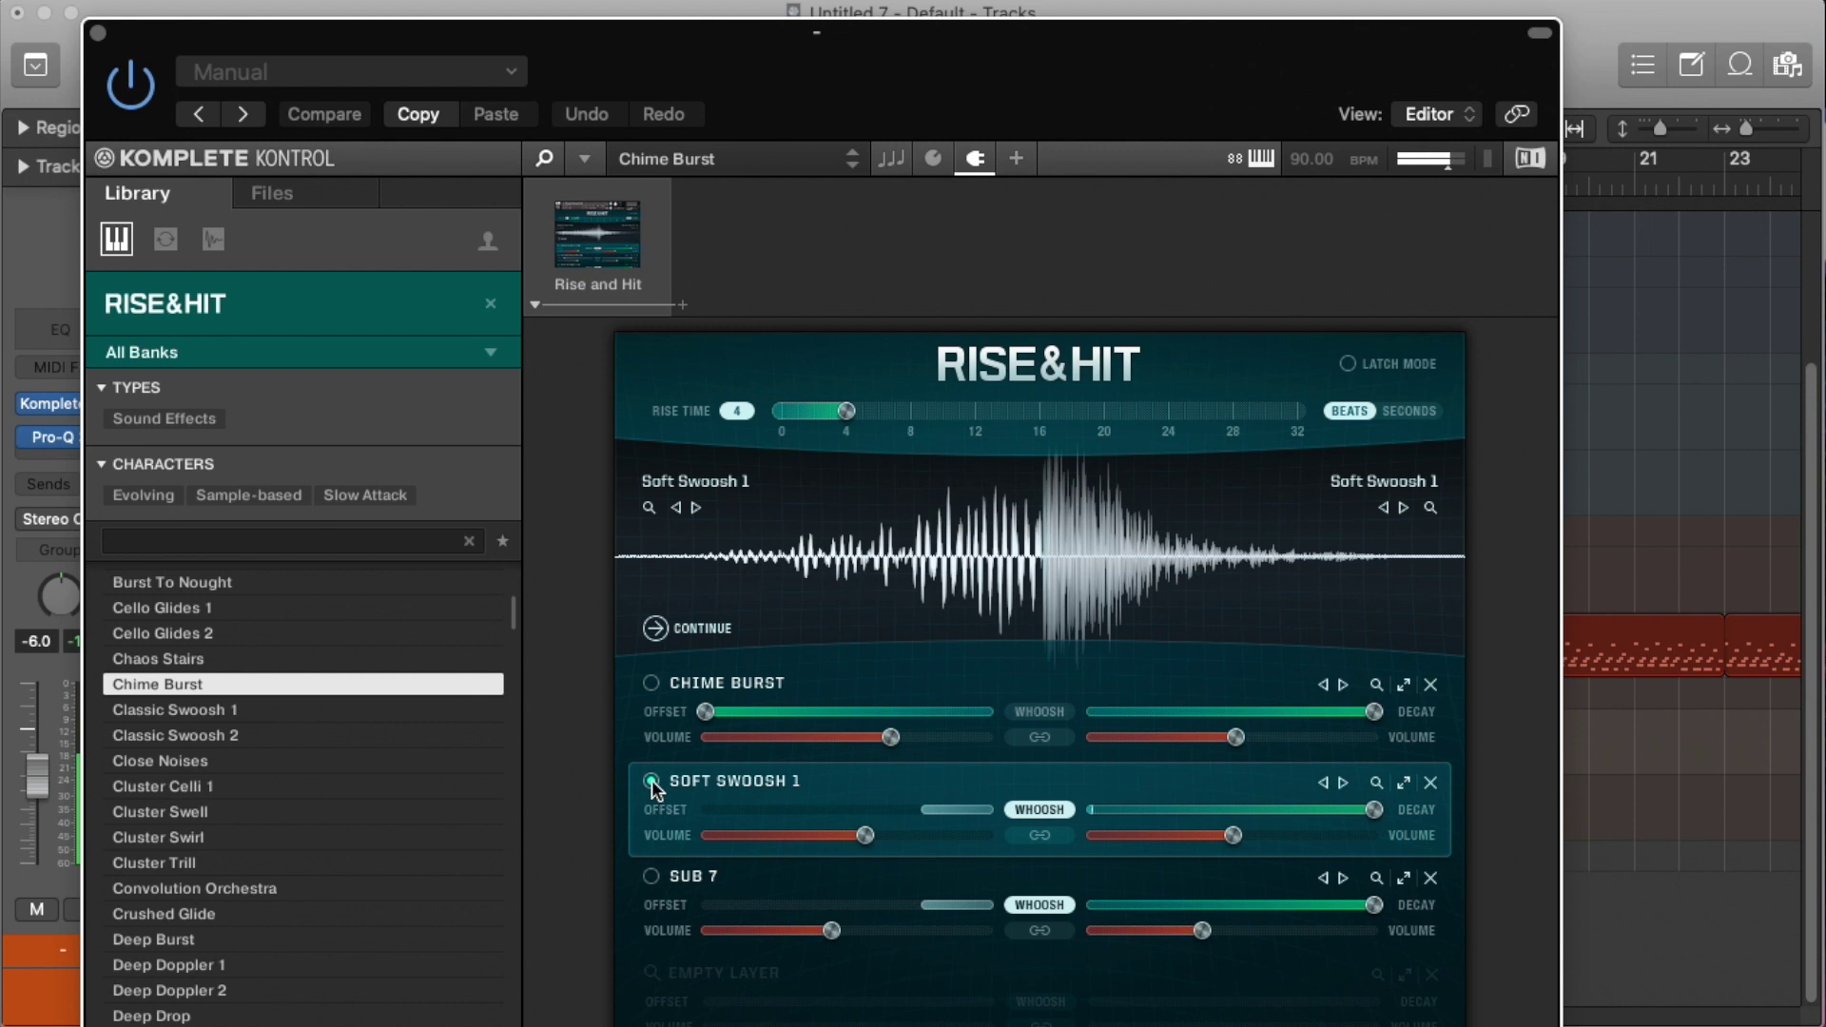
pyautogui.click(652, 876)
pyautogui.click(95, 33)
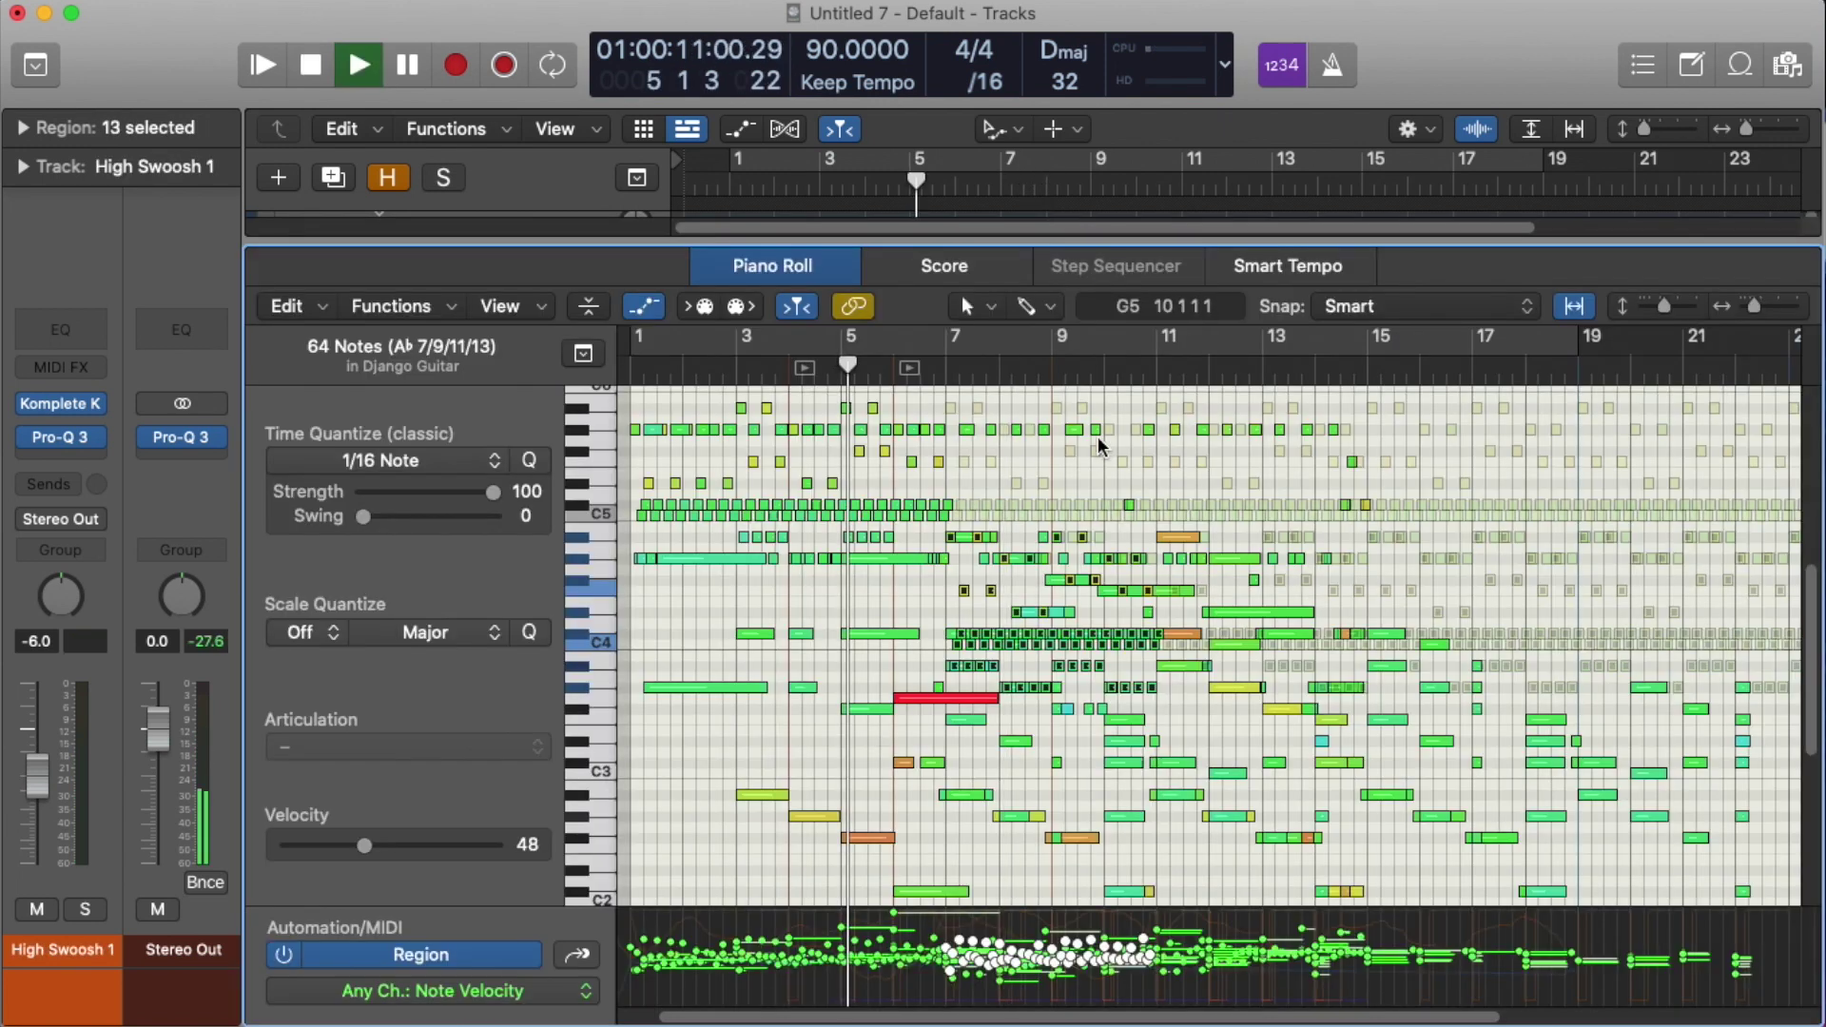
# Step: Close the Piano Roll, switch back to the Pointer tool and deselect all regions in the arrangement
pyautogui.press('e')
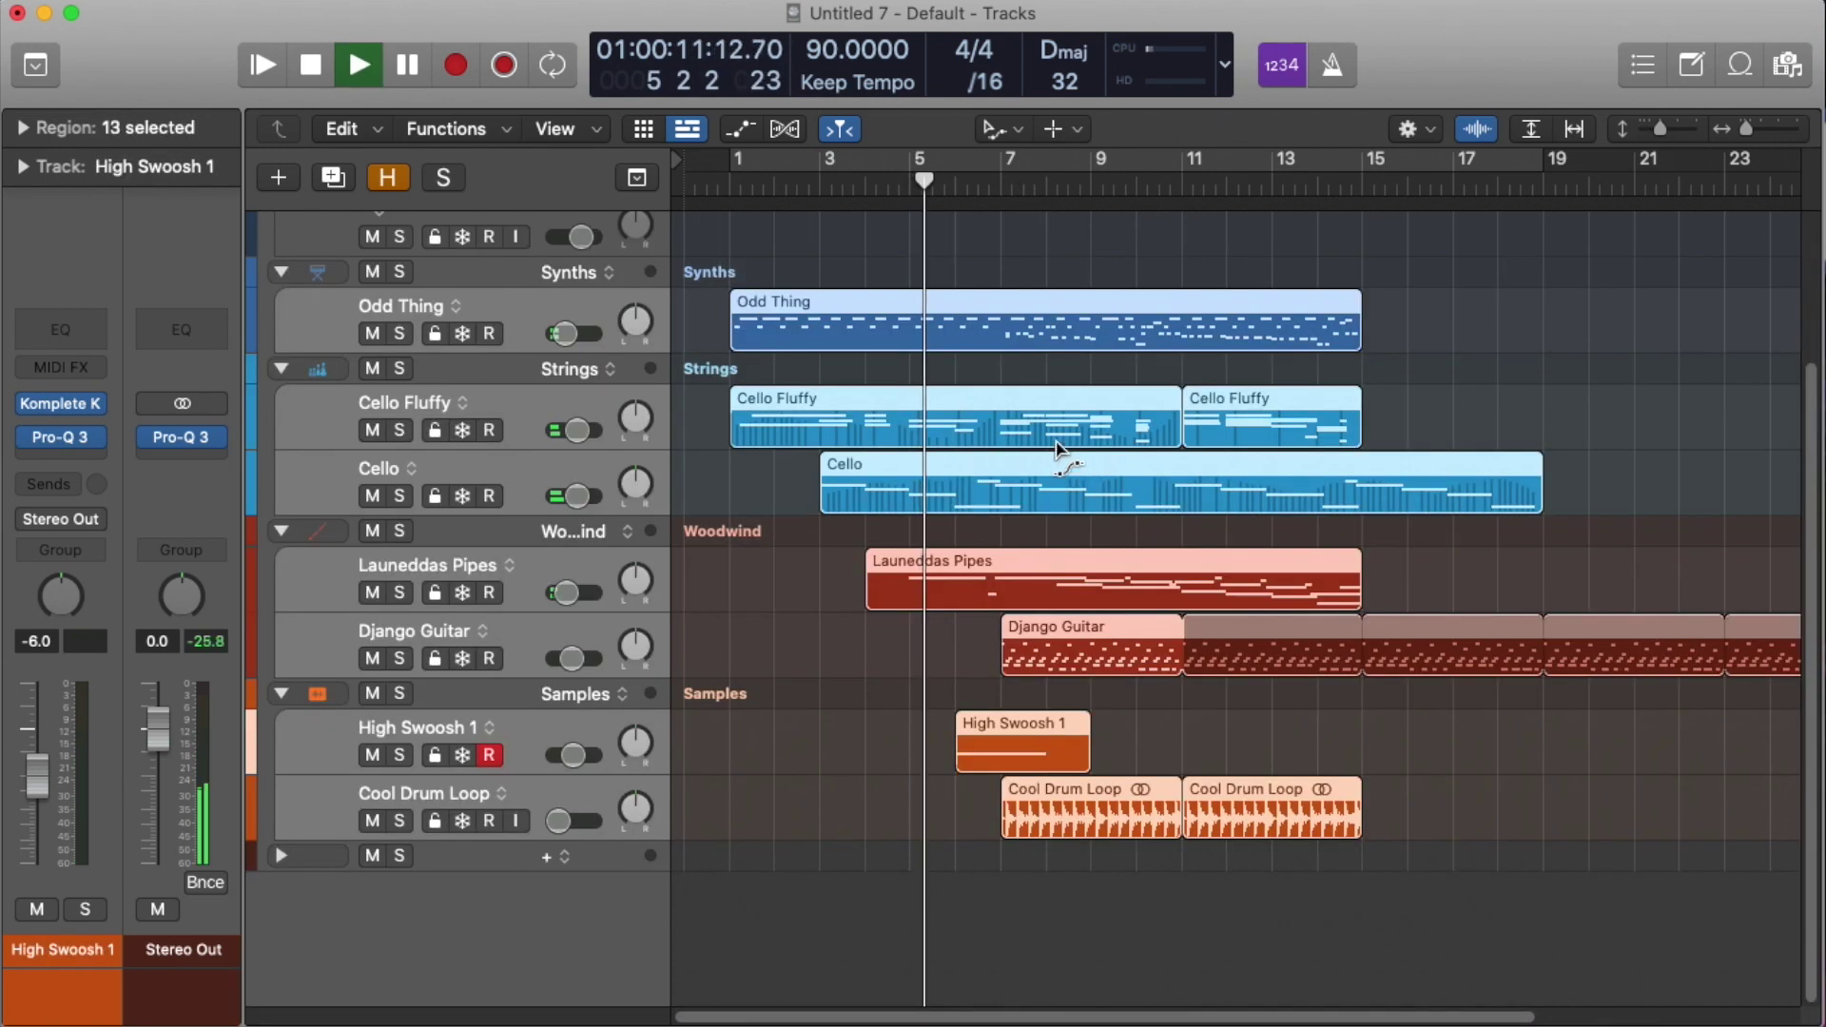
pyautogui.scroll(2, 967, 628)
pyautogui.press('t')
pyautogui.click(945, 693)
pyautogui.click(946, 693)
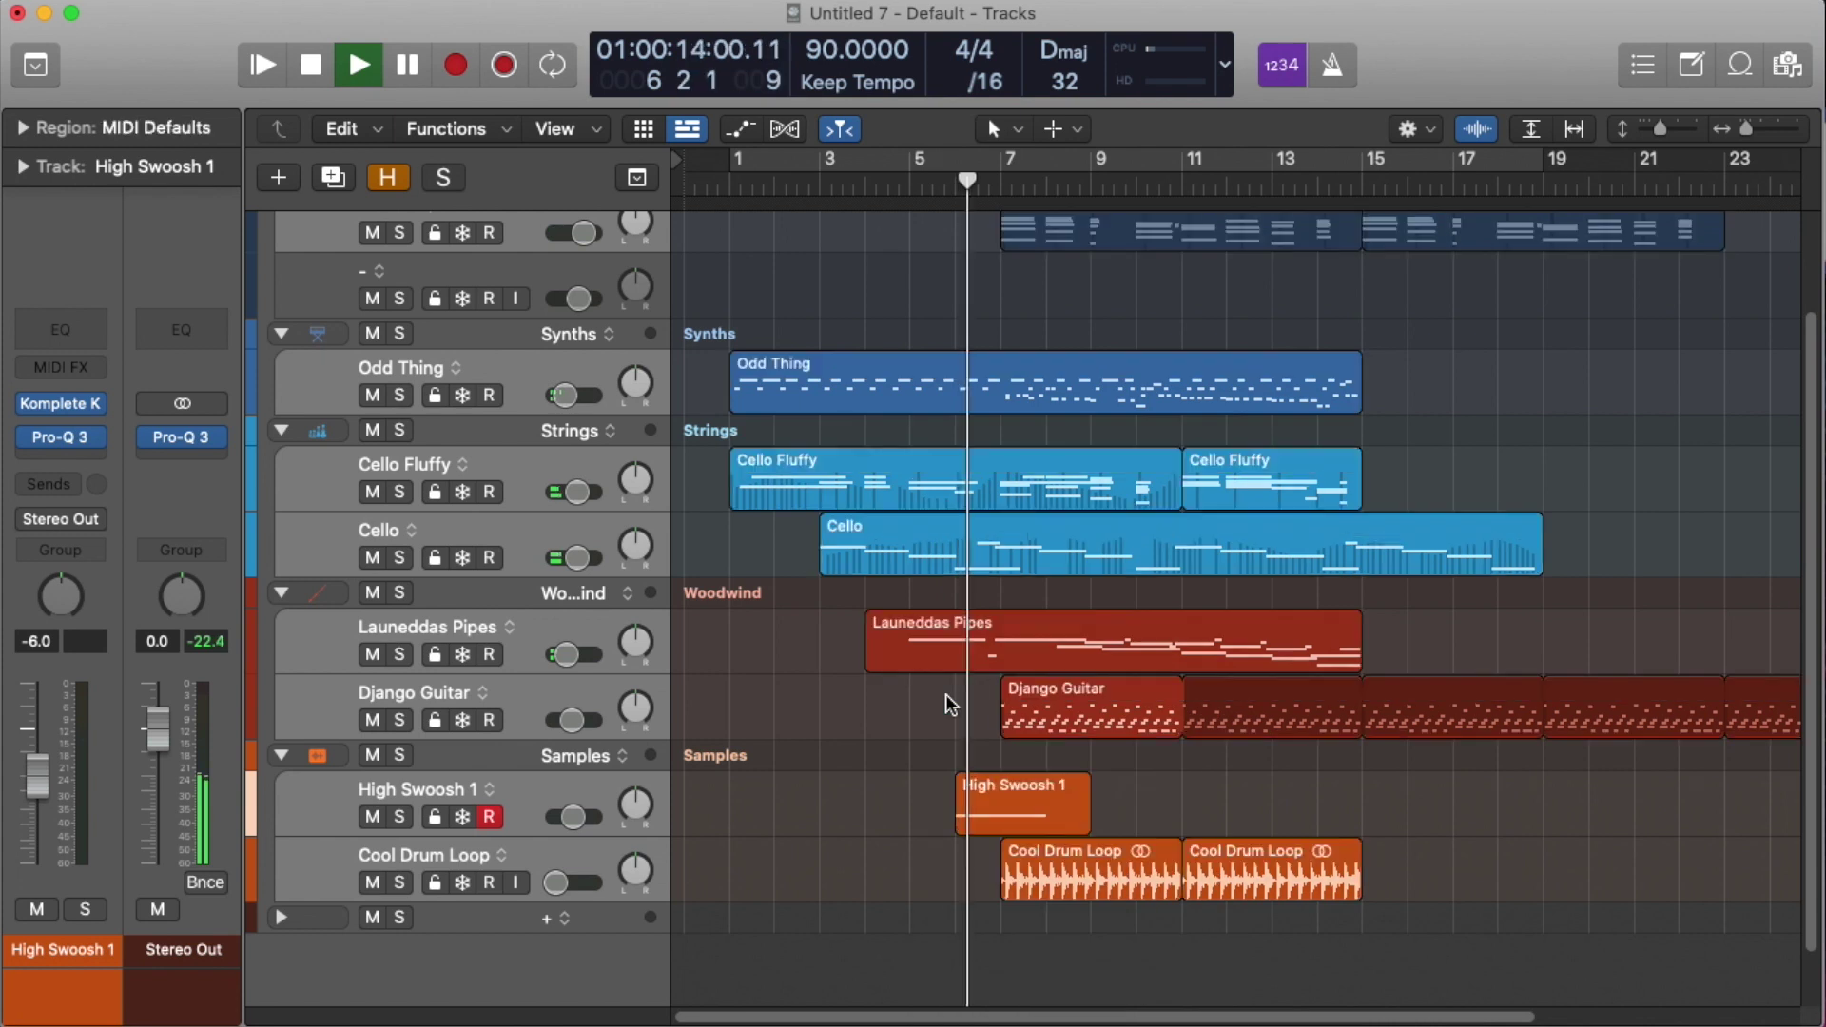
pyautogui.scroll(3, 972, 687)
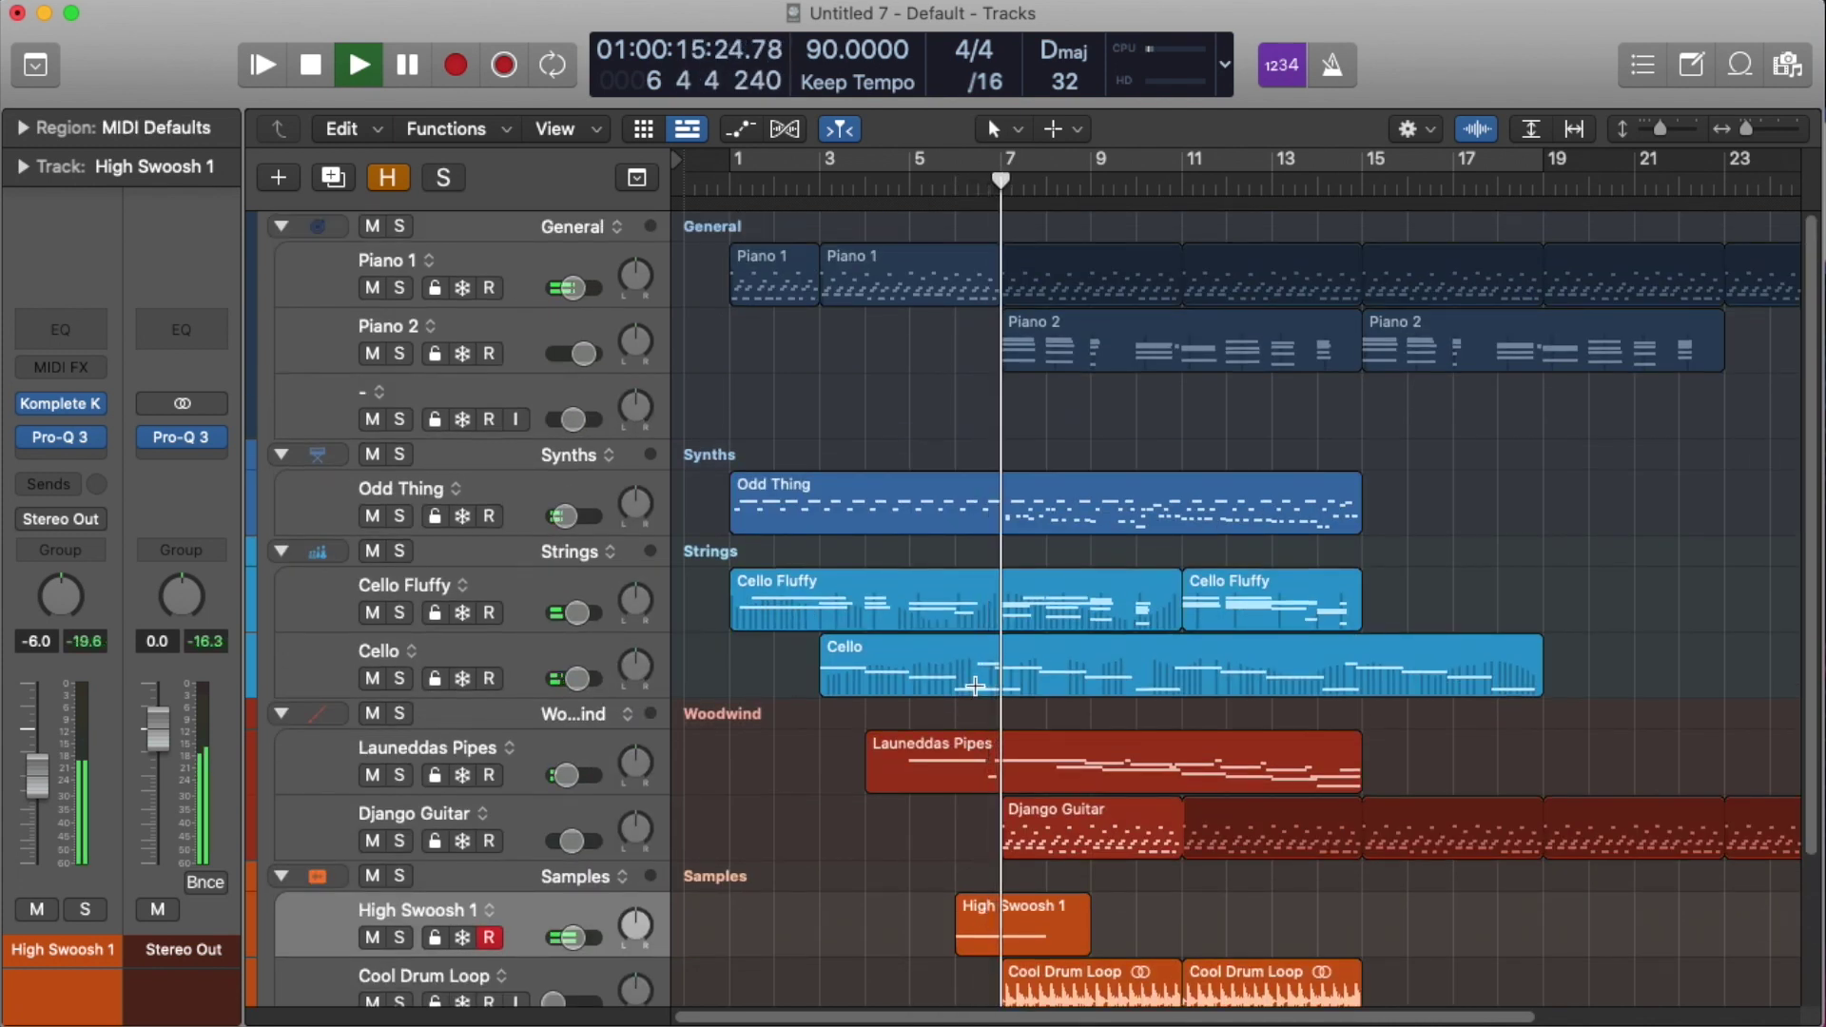
pyautogui.scroll(-5, 941, 707)
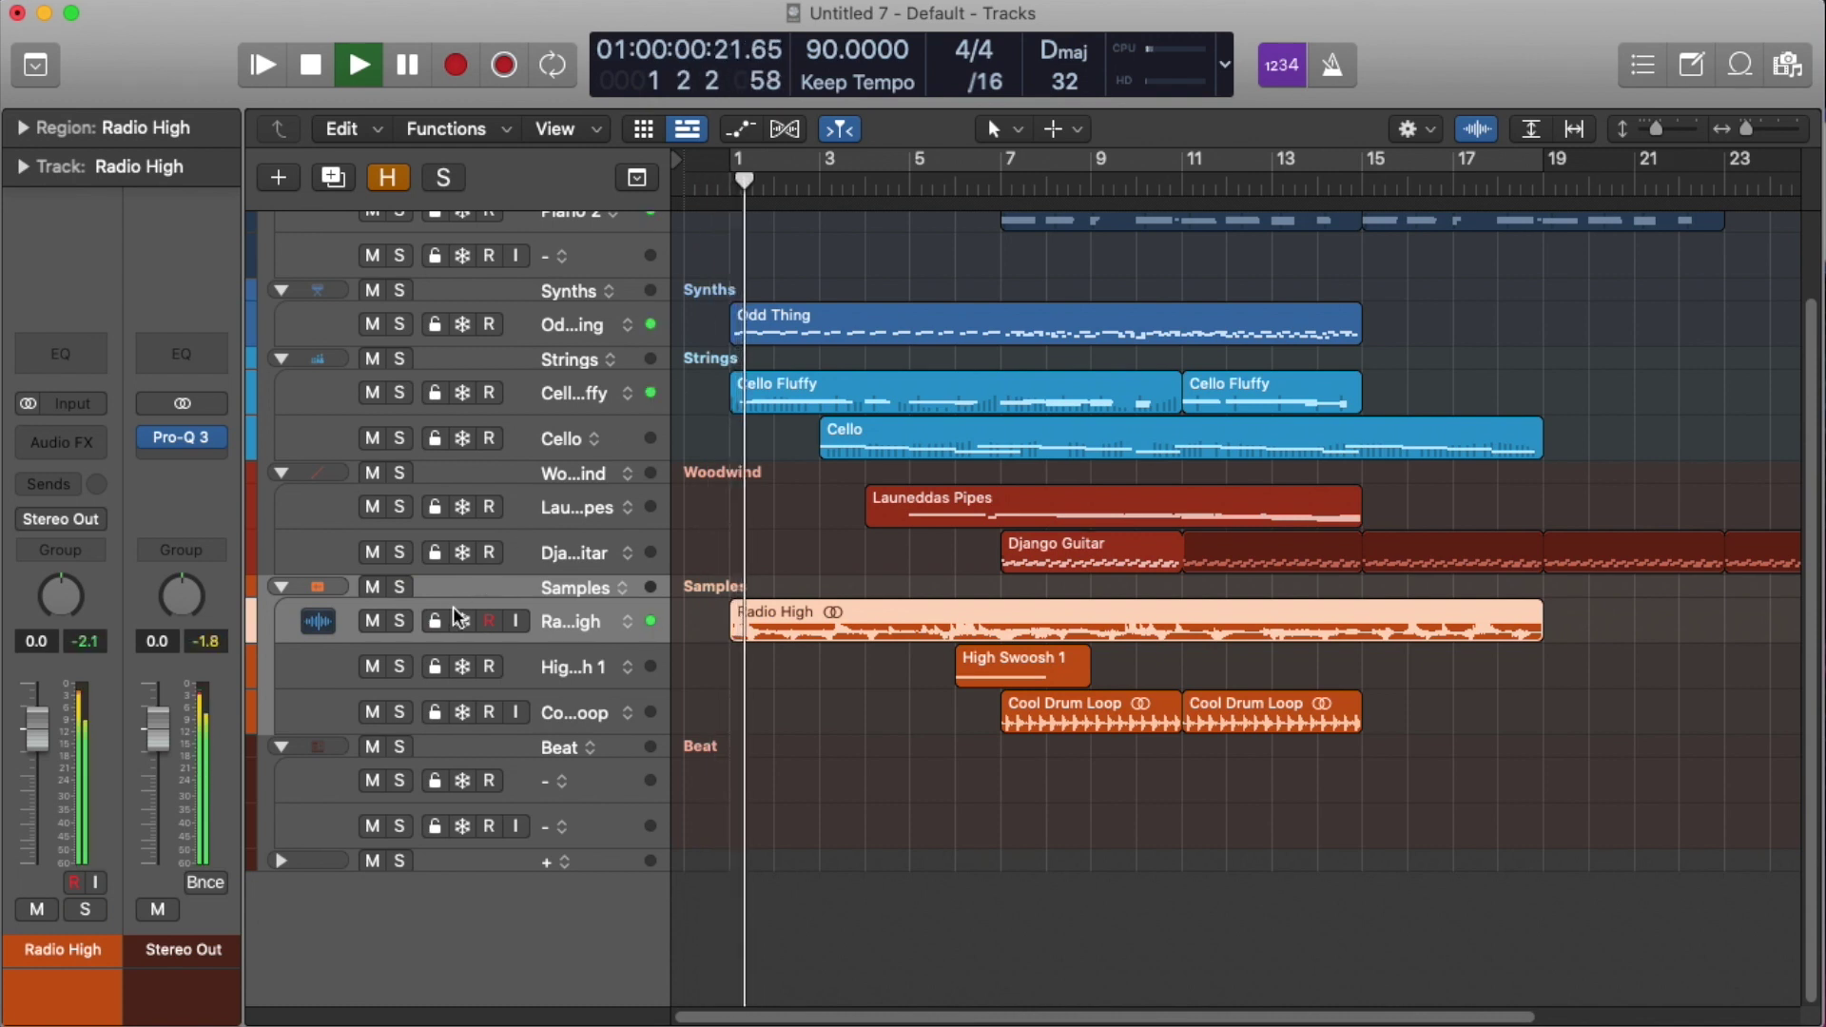
# Step: Lower the Radio High track's volume to -22.0 dB and move all the other regions one bar later
pyautogui.press('space')
pyautogui.moveTo(47, 727); pyautogui.dragTo(44, 841)
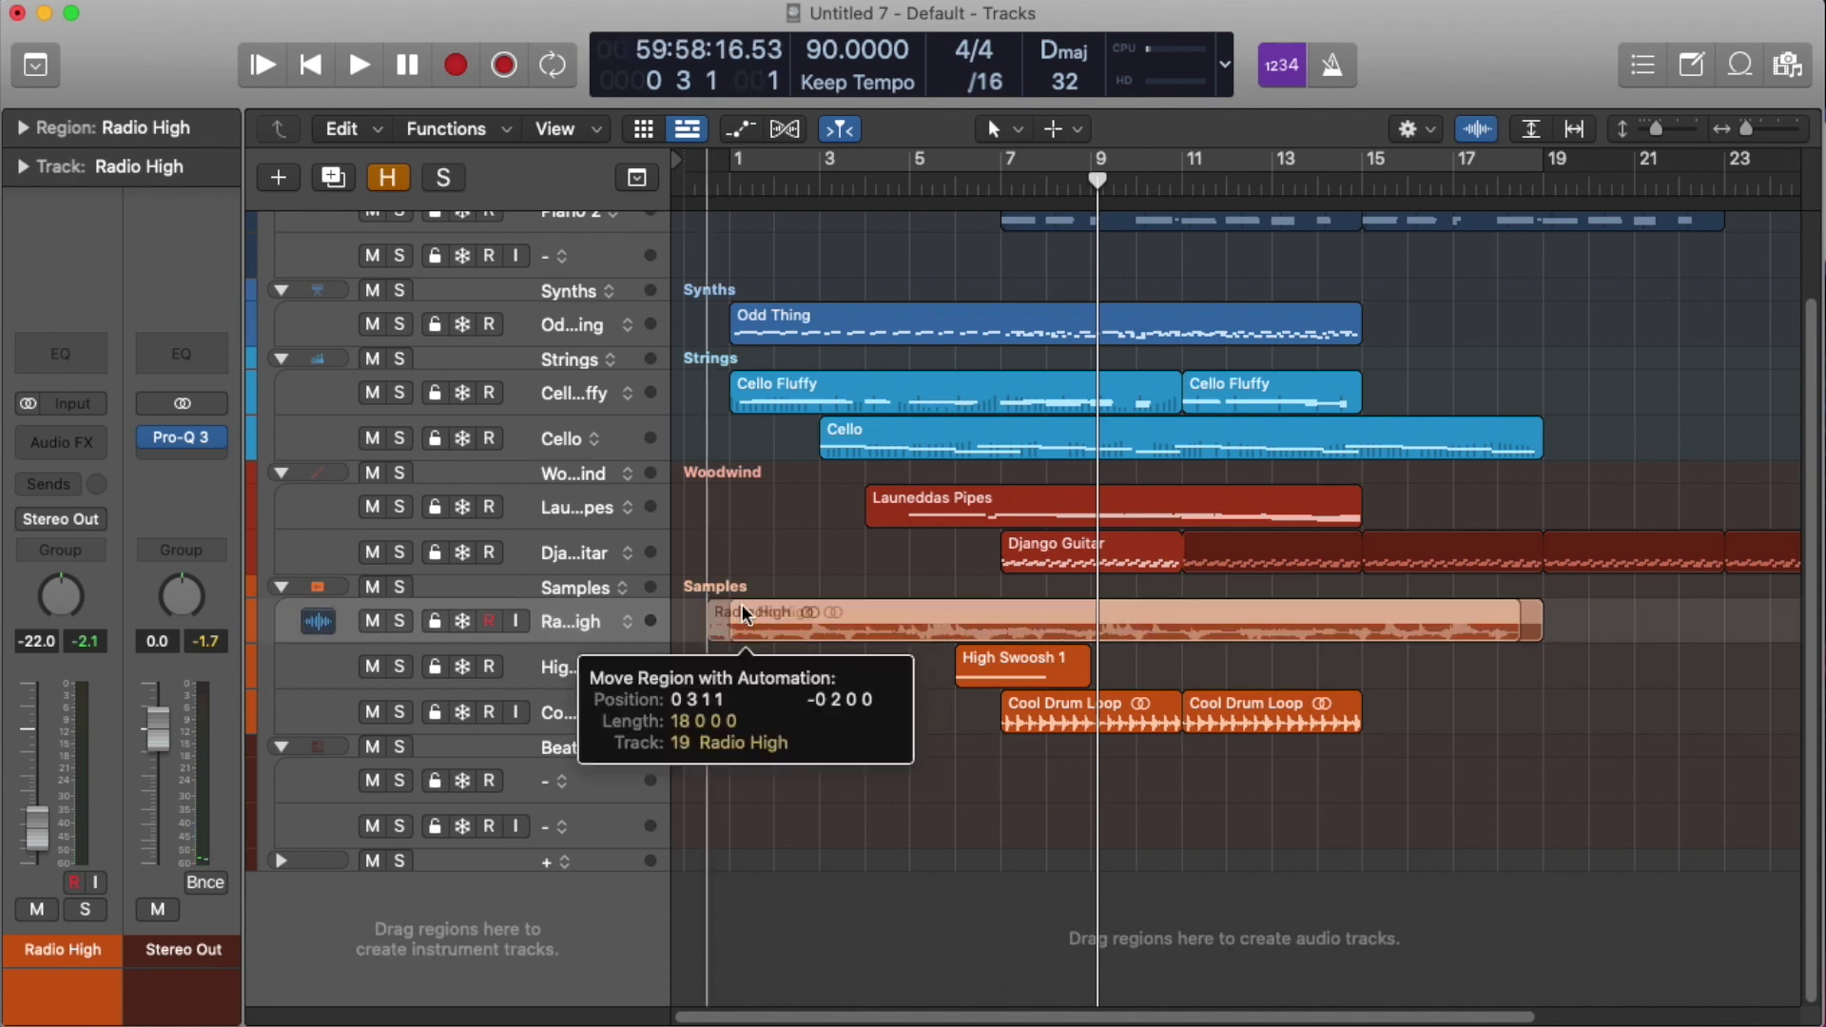
pyautogui.moveTo(761, 390); pyautogui.dragTo(806, 389)
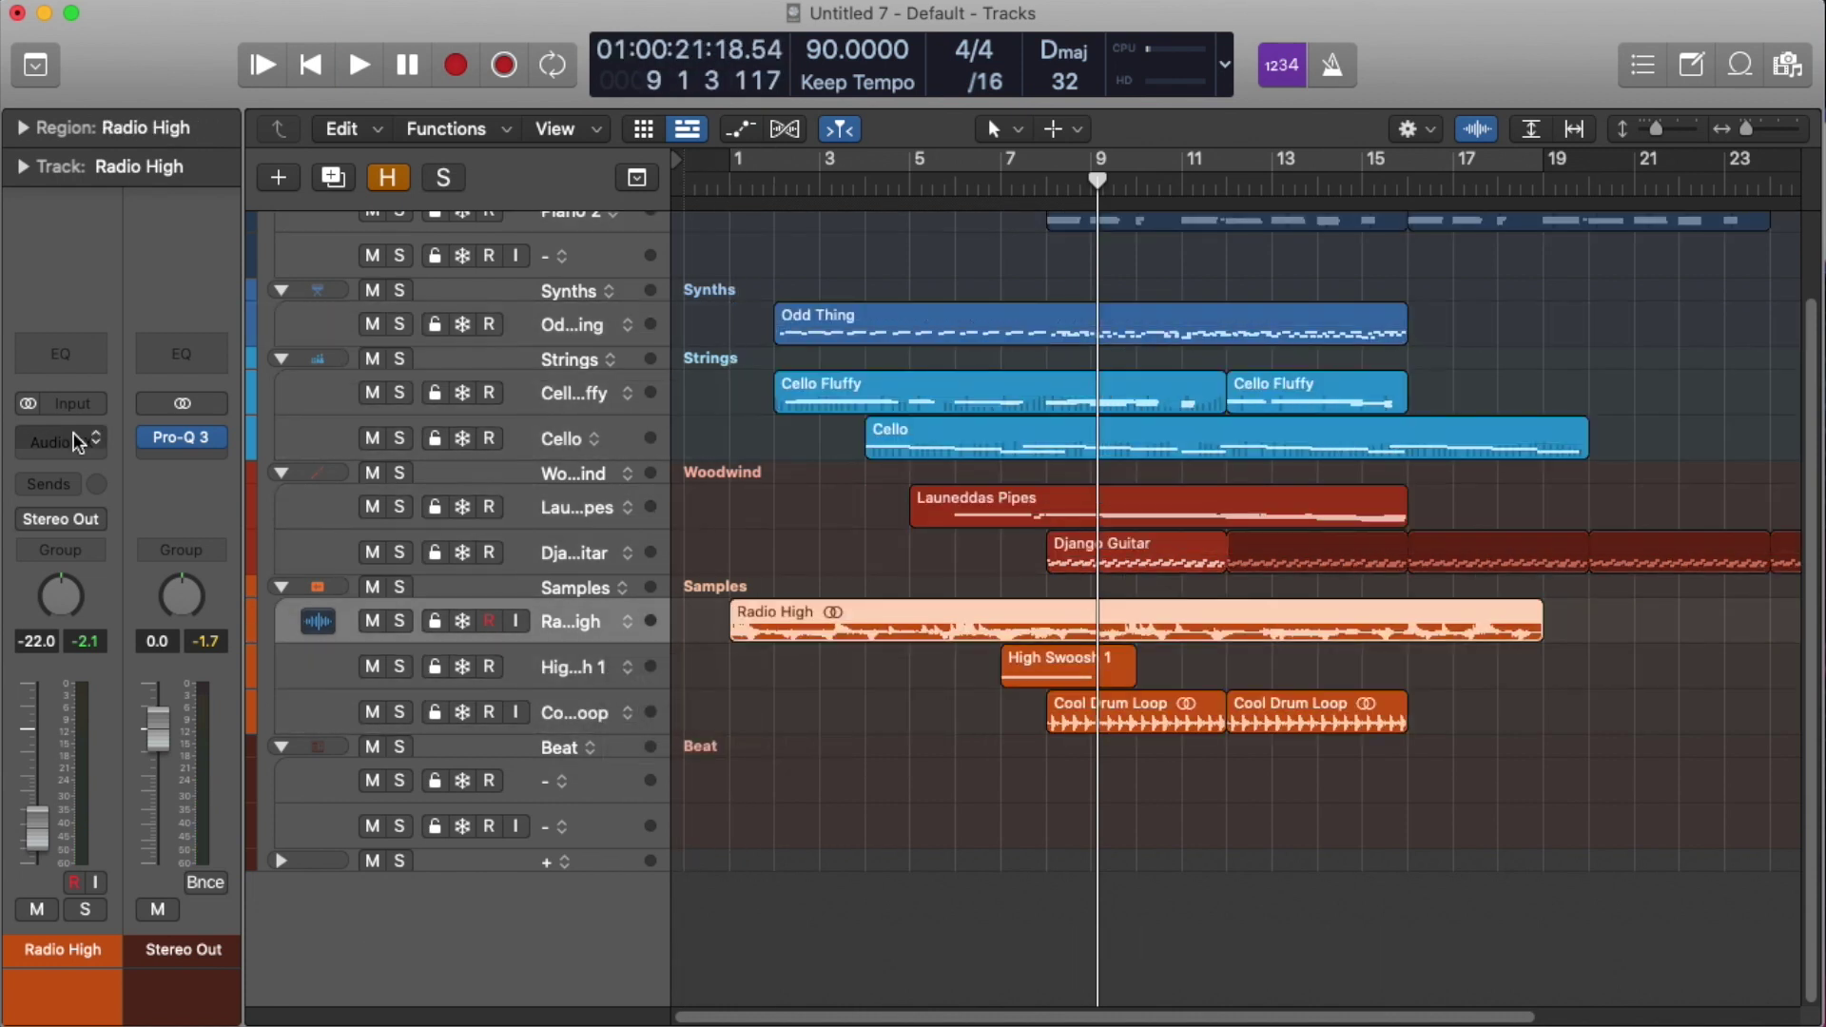
# Step: Insert the Cassette Transport effect on the Radio High track and turn up its play time
pyautogui.click(78, 442)
pyautogui.click(589, 955)
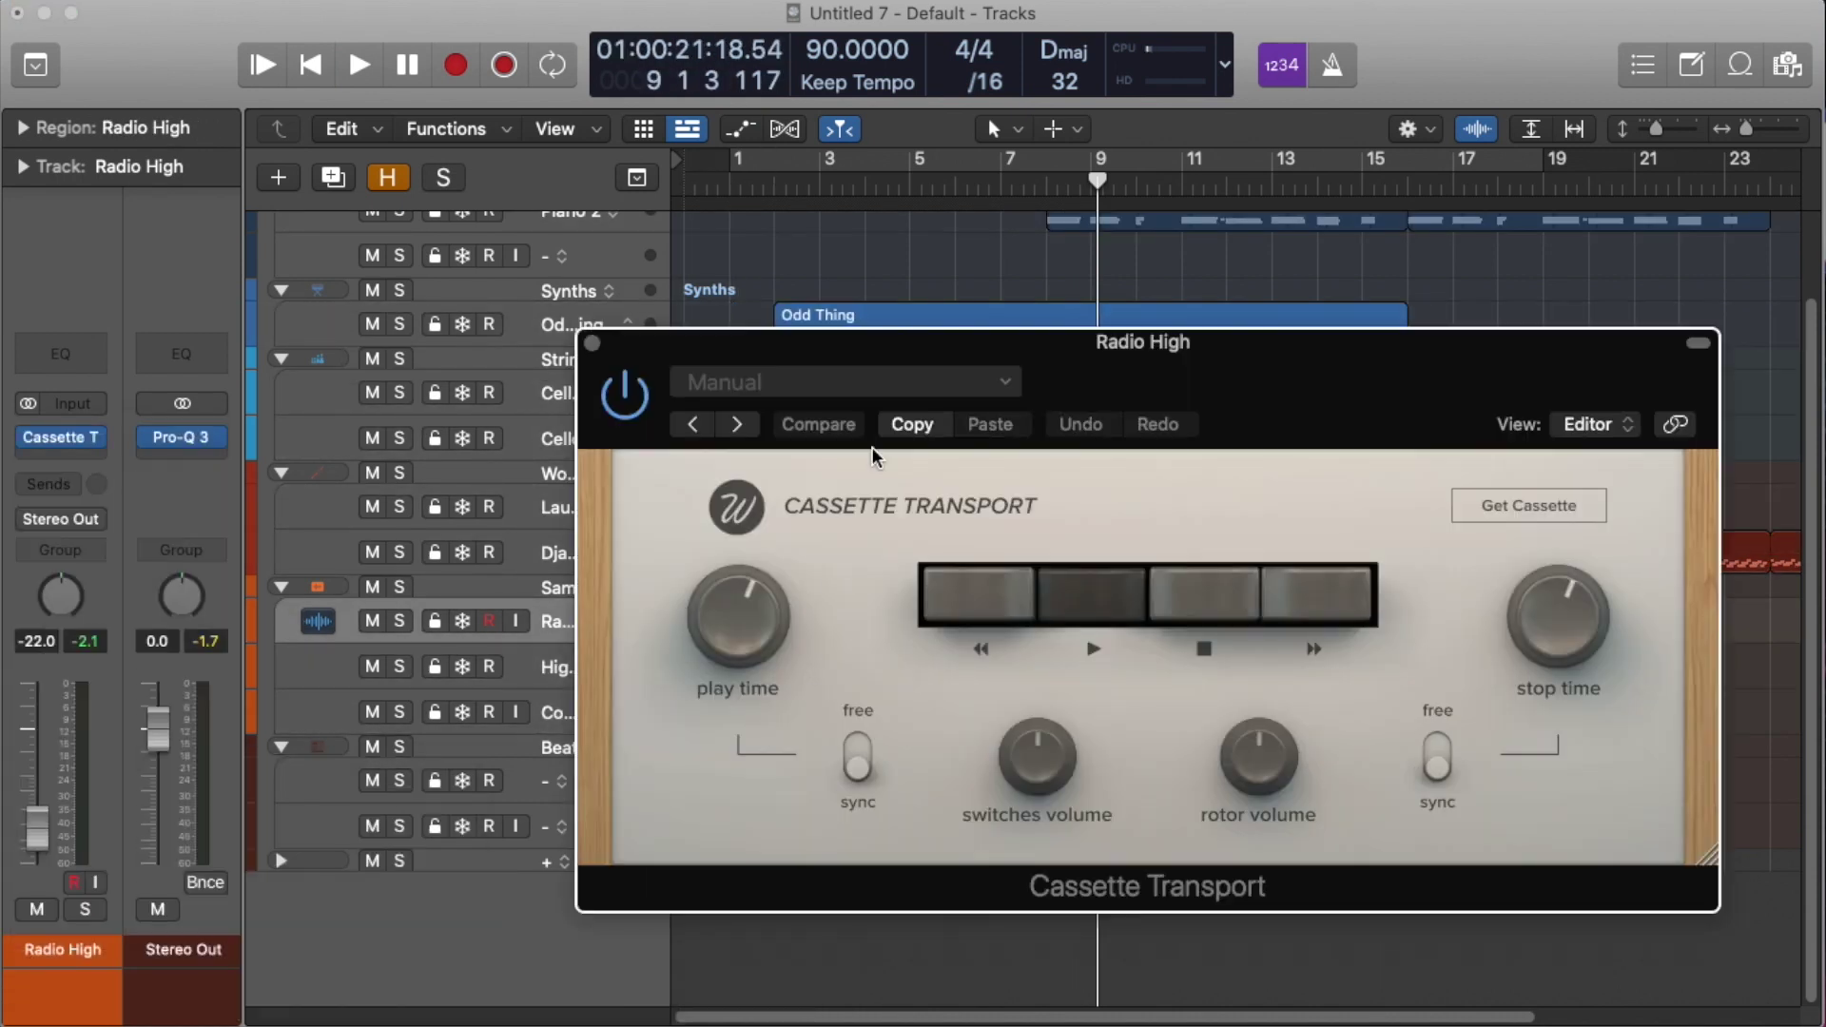
pyautogui.moveTo(1096, 409); pyautogui.dragTo(1110, 880)
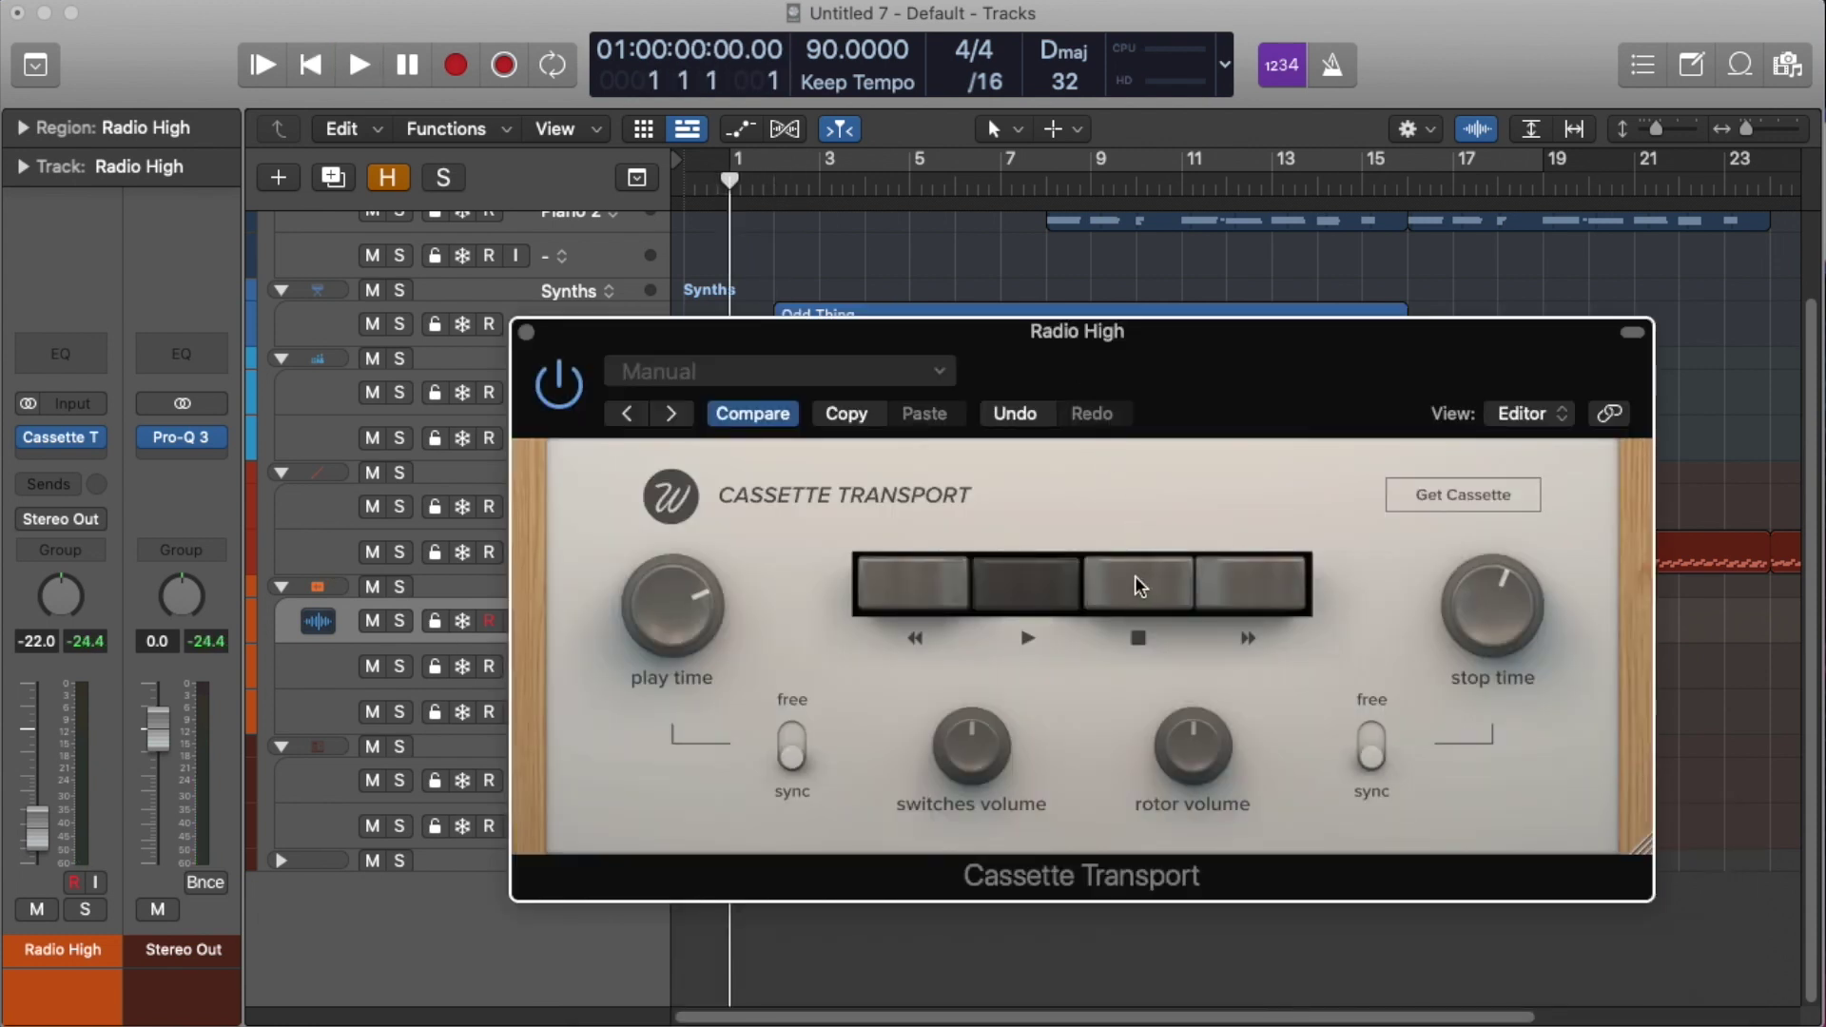
# Step: Audition the Cassette Transport's stop and play controls on the Radio High track
pyautogui.click(1141, 583)
pyautogui.click(1027, 588)
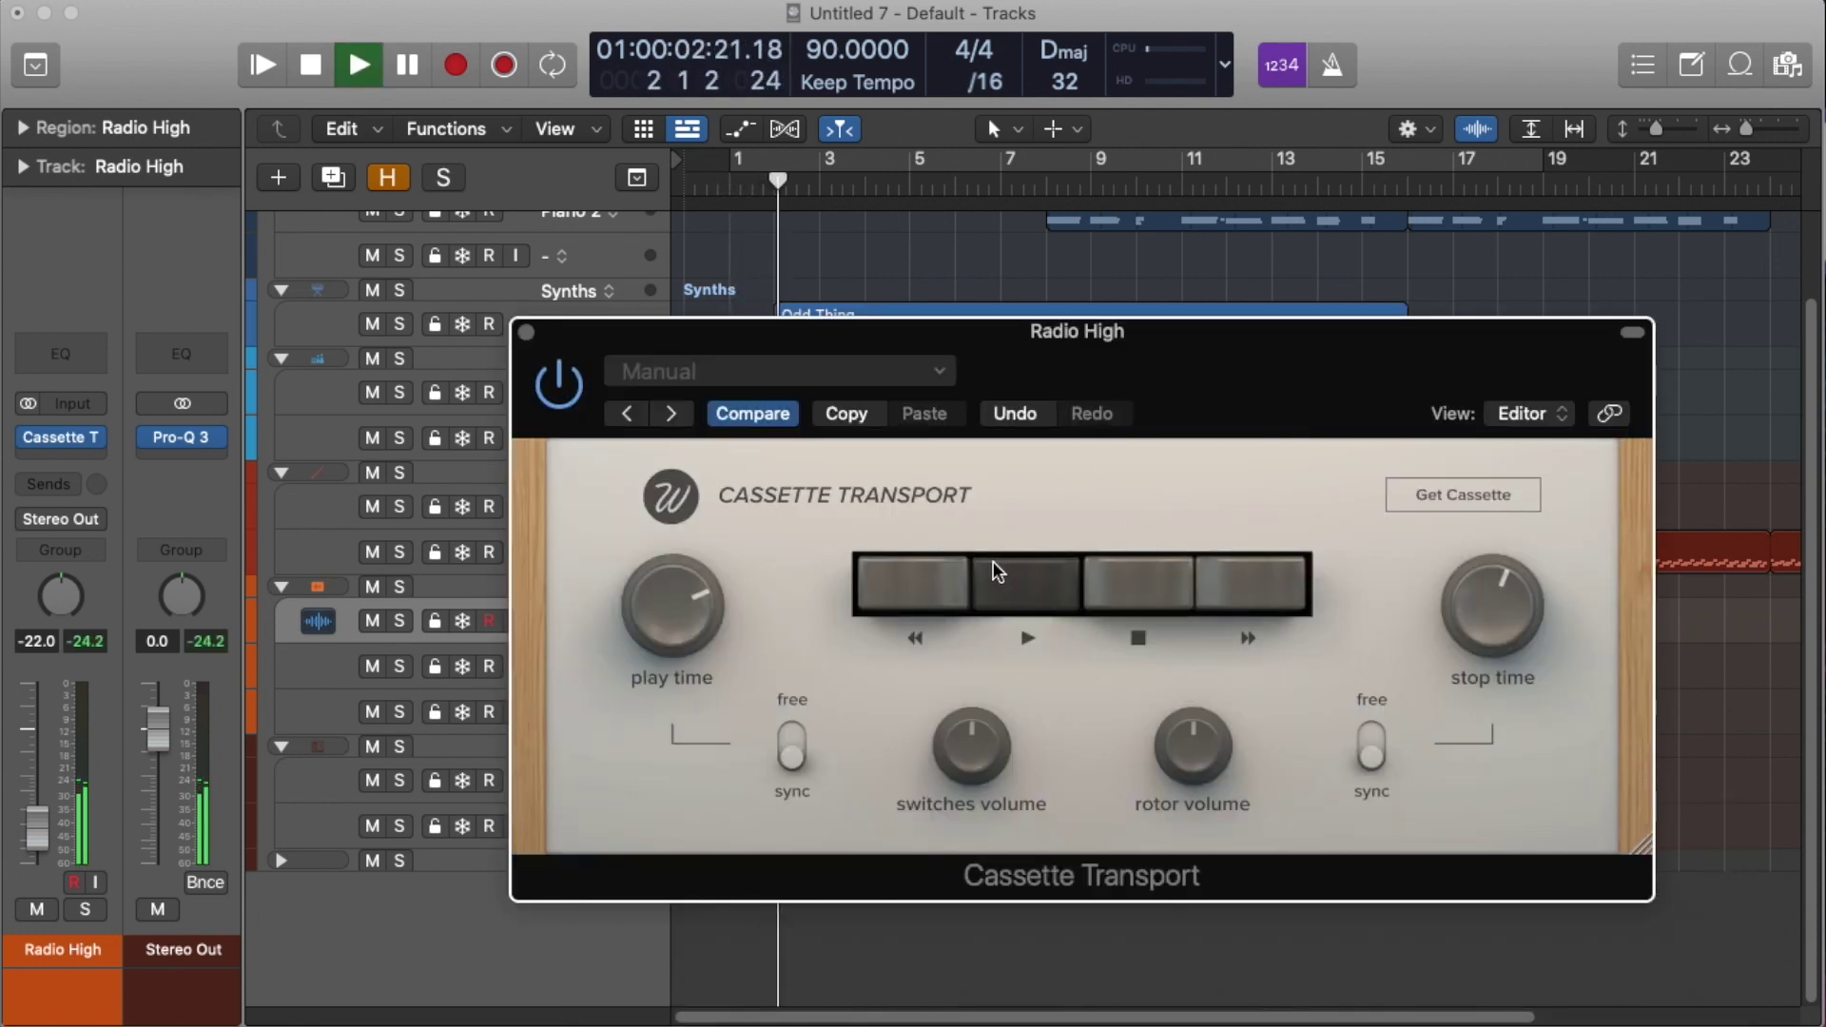
pyautogui.click(1182, 574)
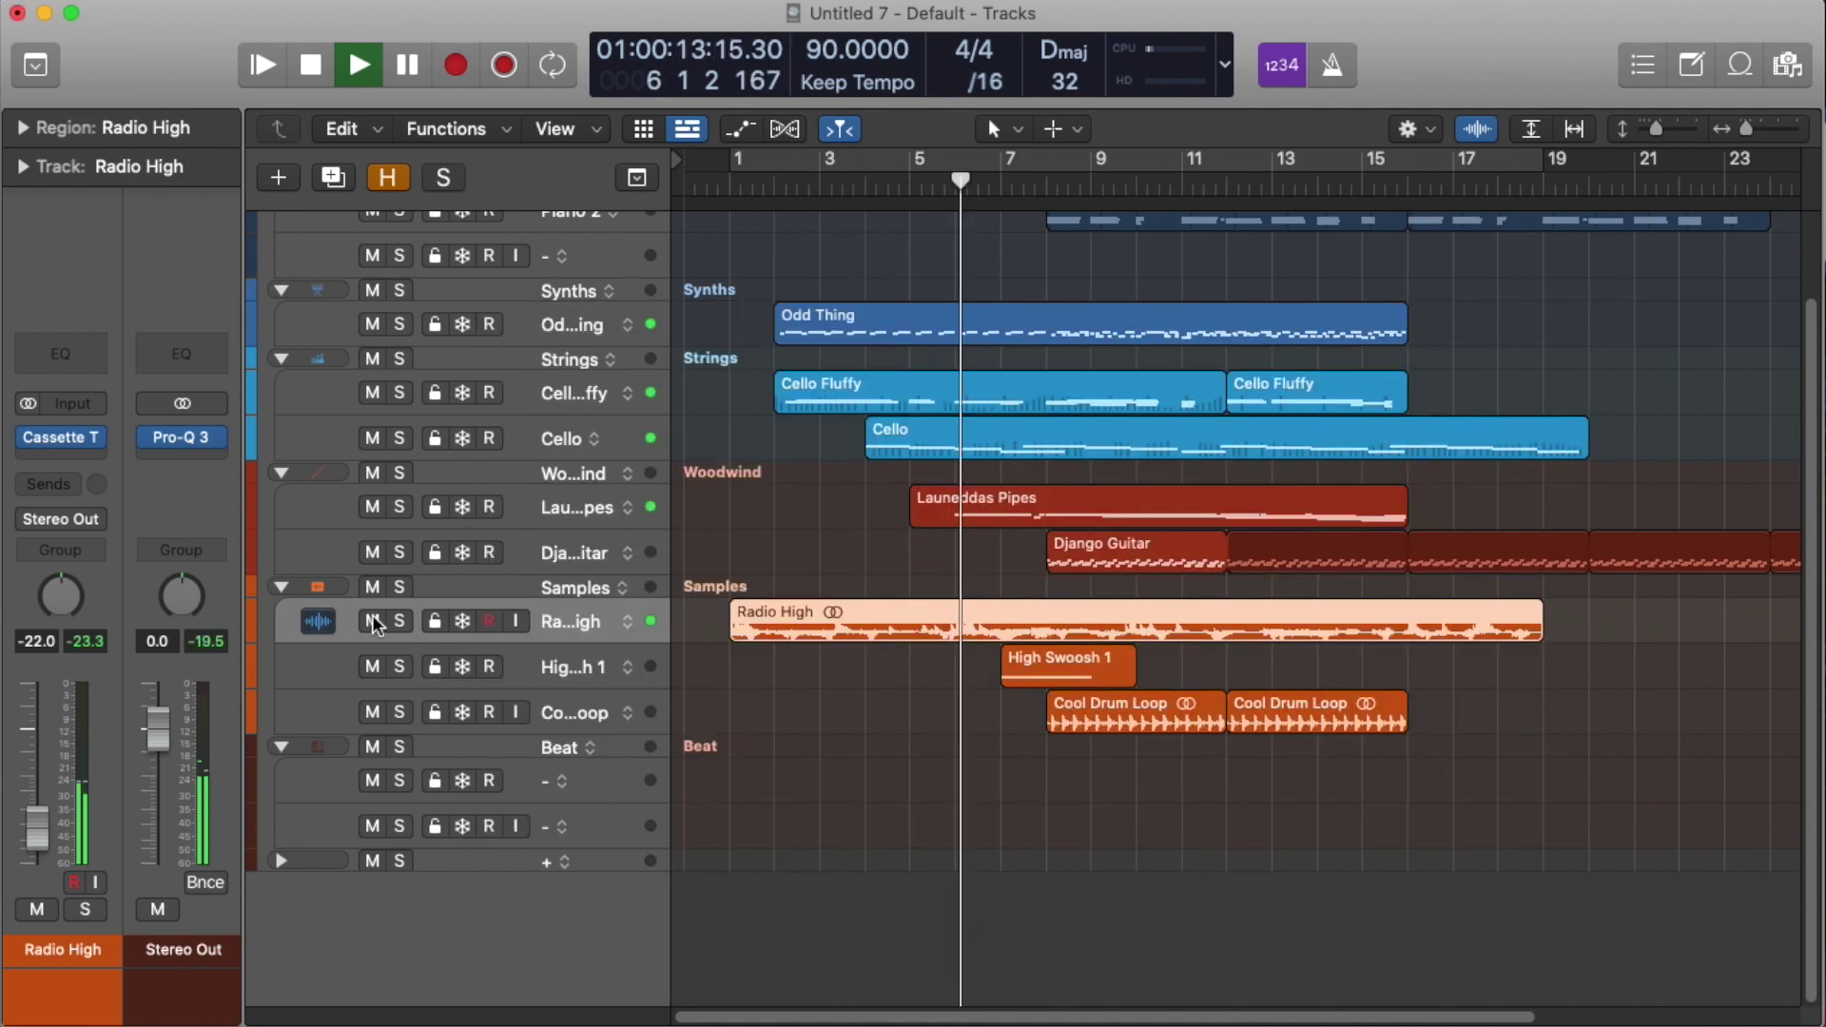
# Step: Automate the Cassette Transport's Play parameter on Radio High, switching it off at bar 1 and back on shortly after
pyautogui.press('space')
pyautogui.hscroll(1, 794, 637)
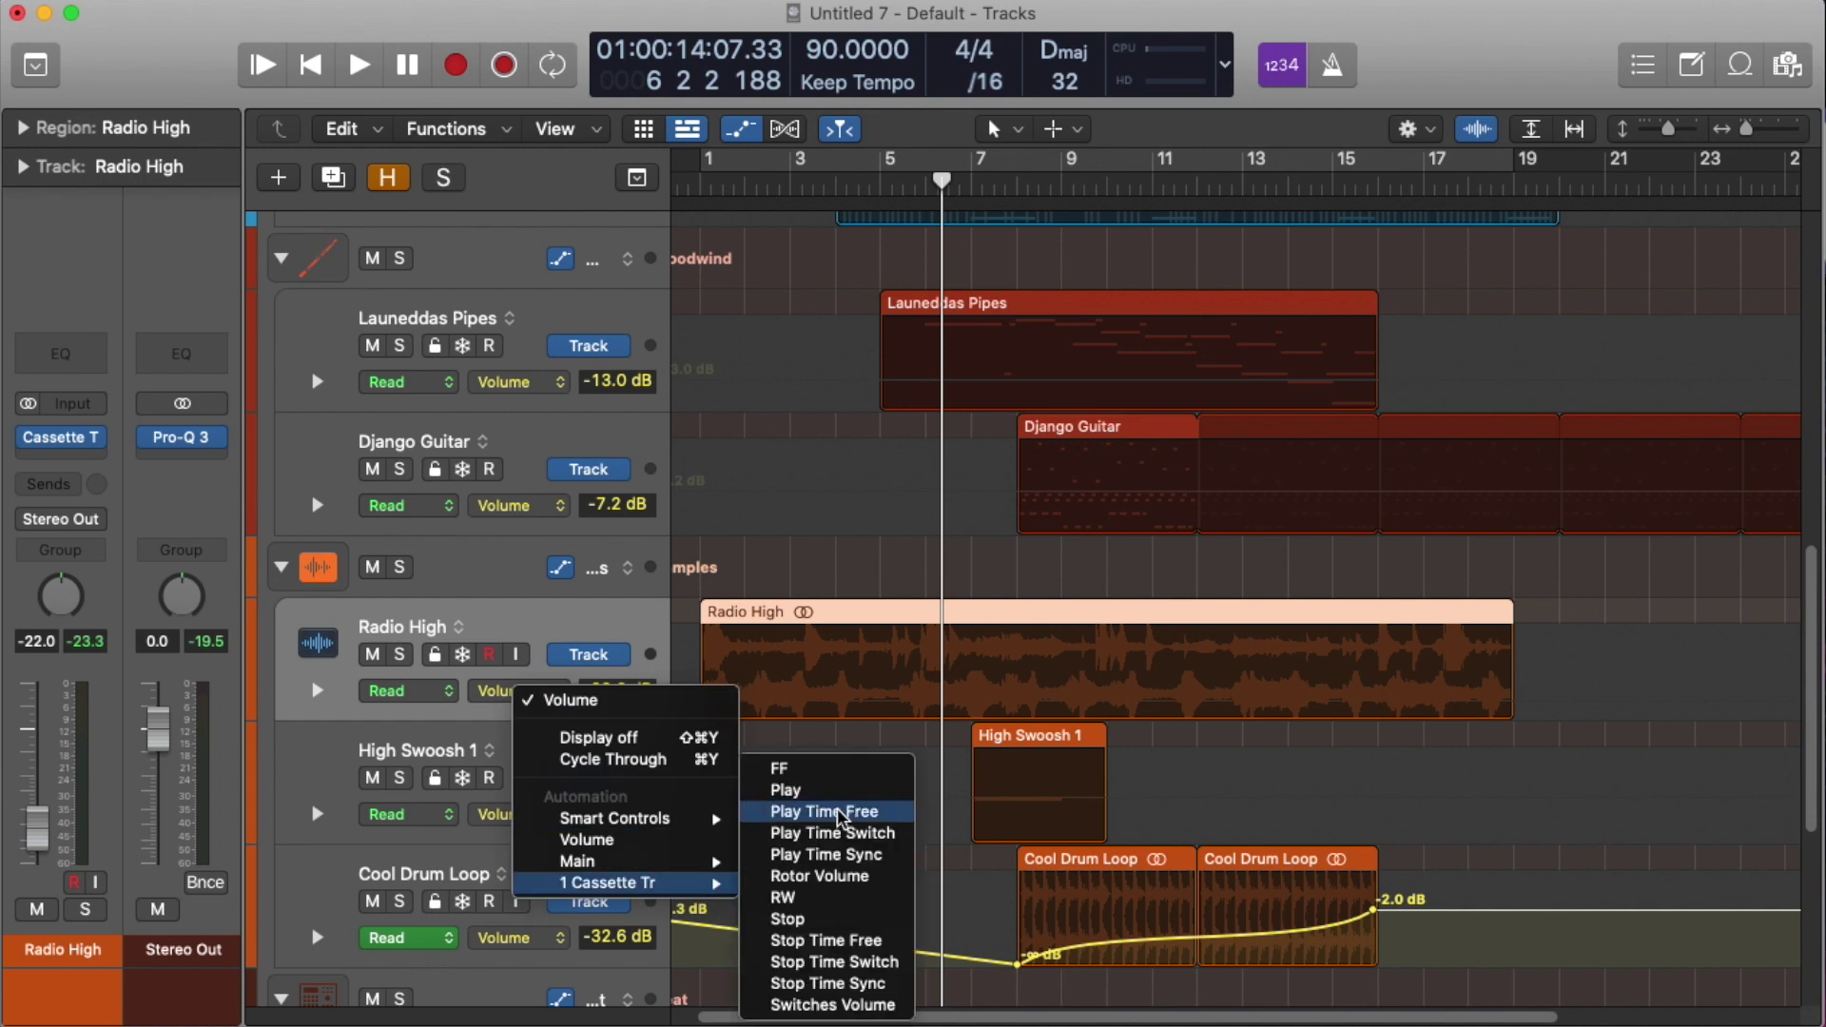
pyautogui.click(856, 738)
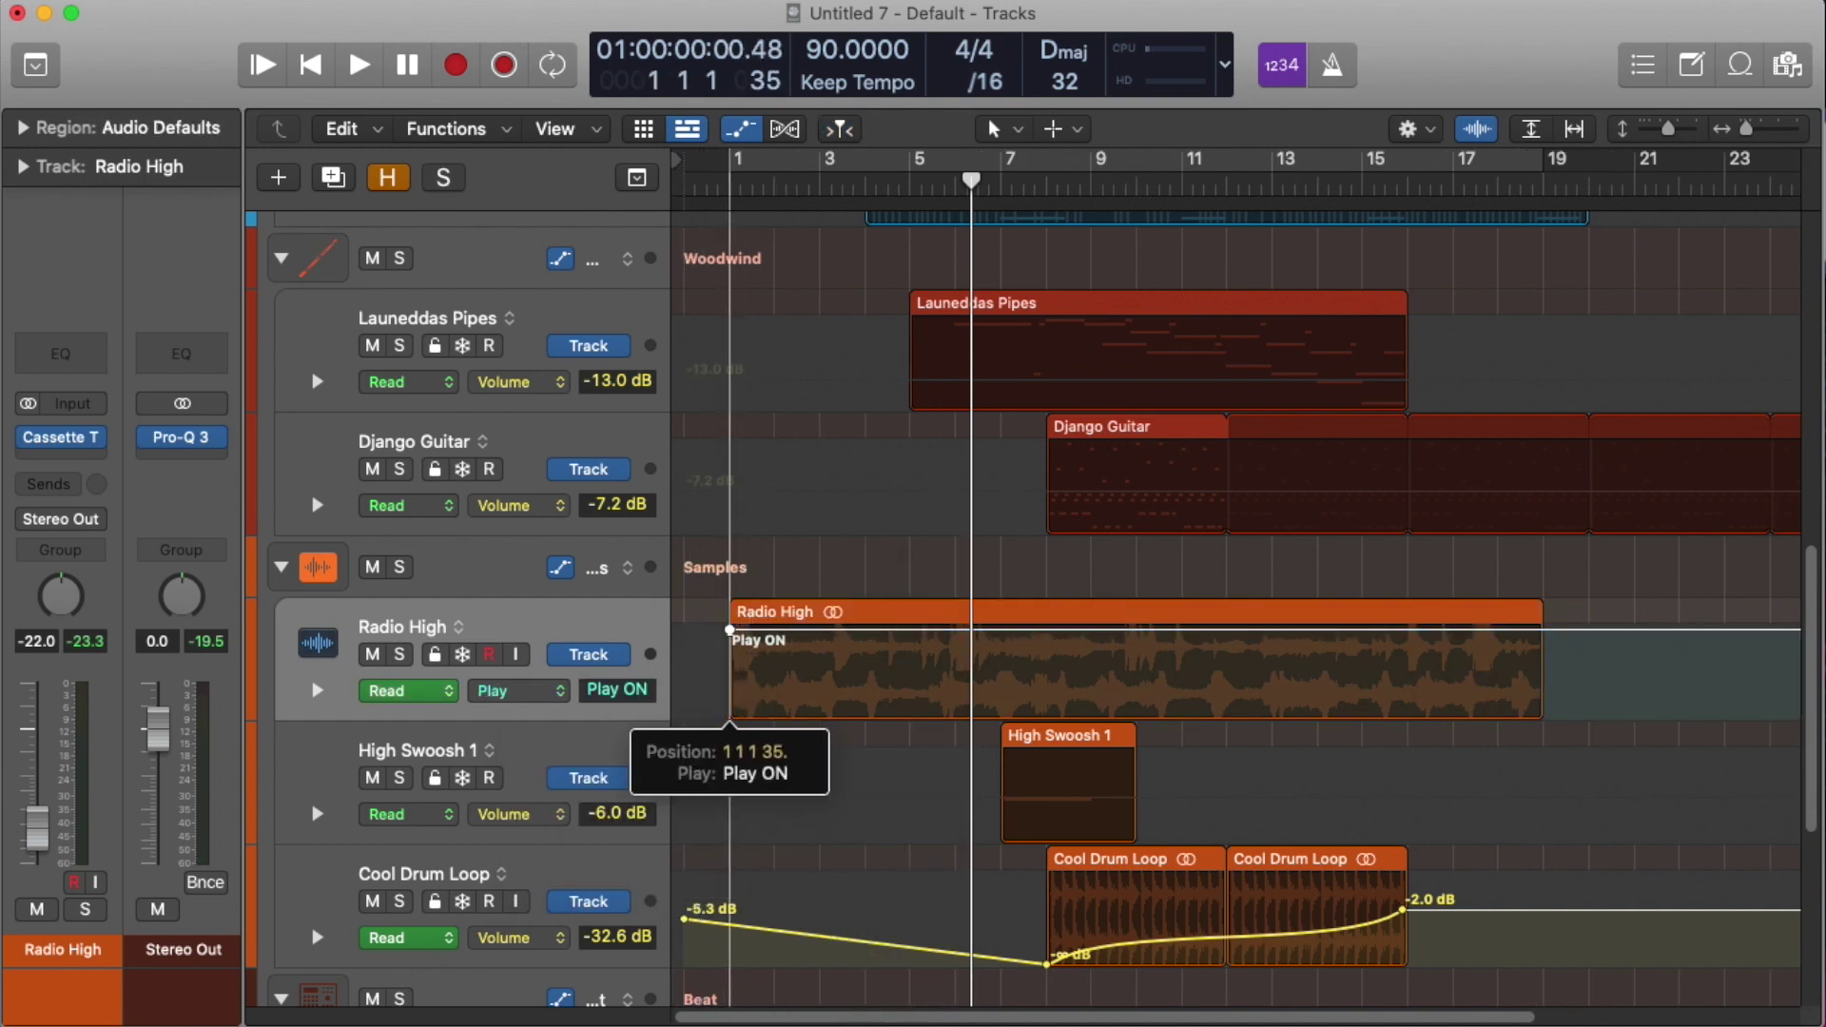
pyautogui.moveTo(734, 631); pyautogui.dragTo(800, 628)
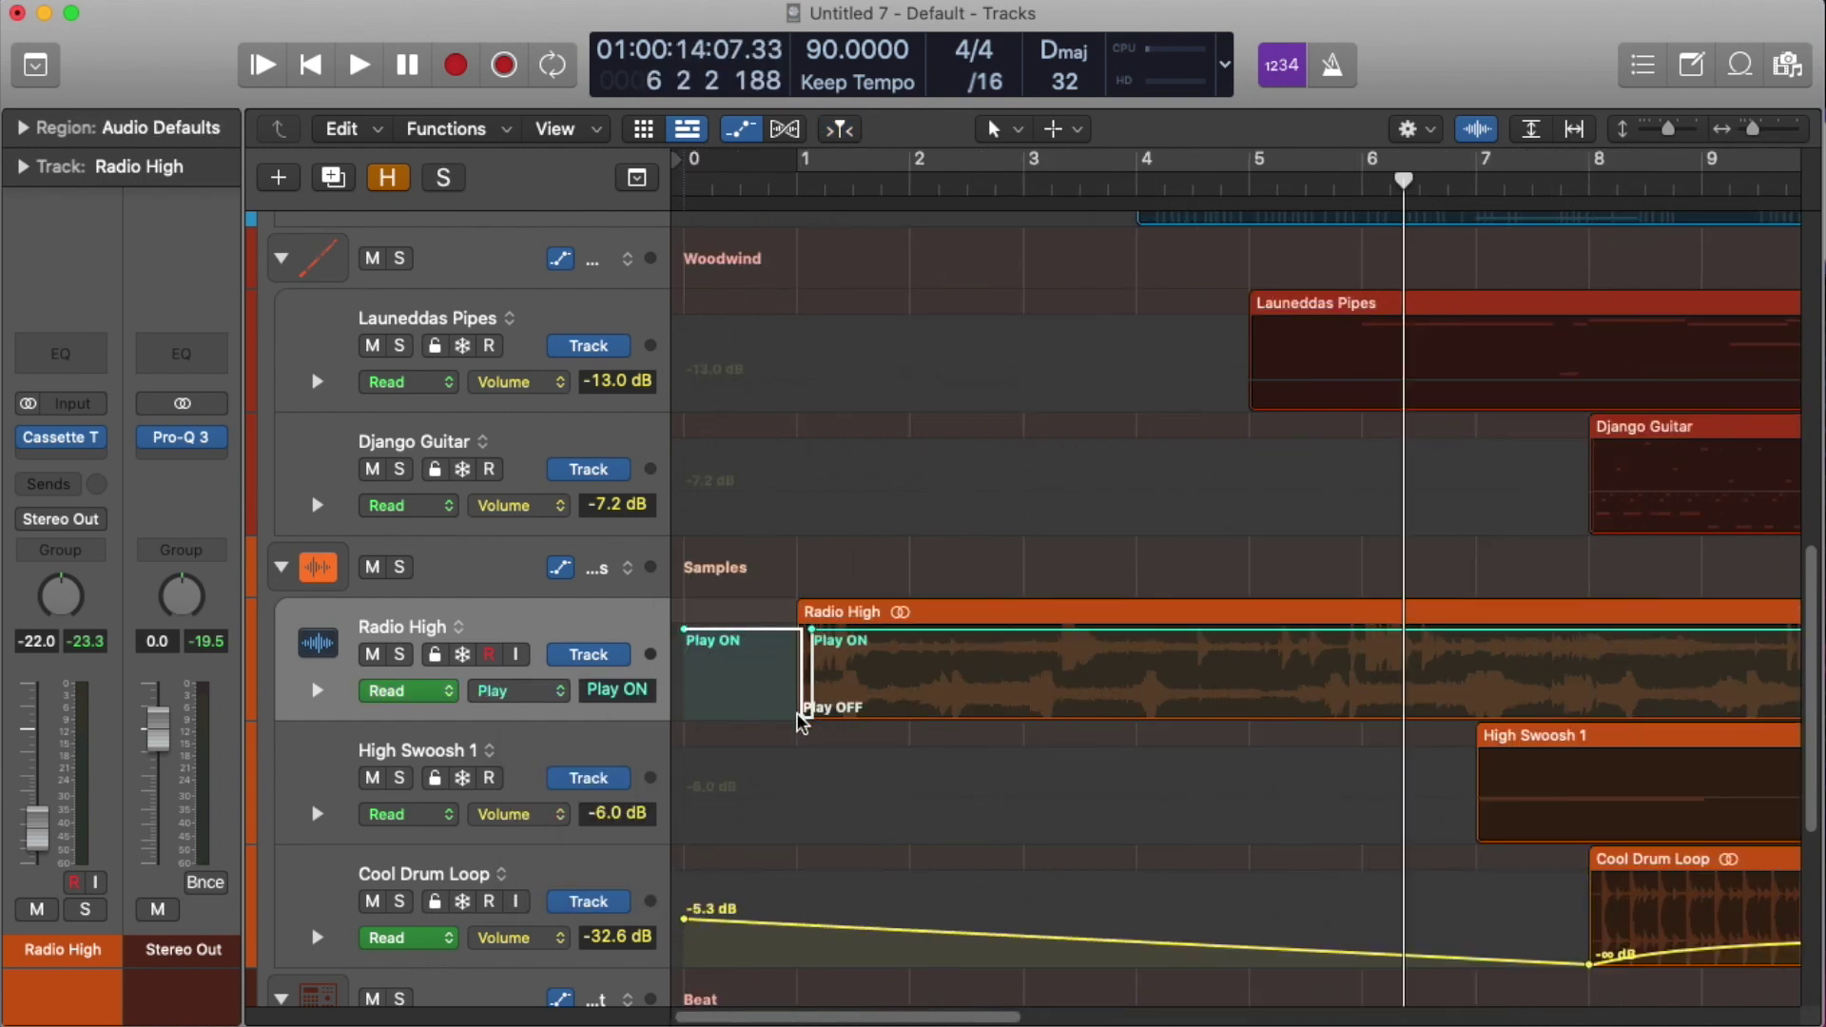
pyautogui.press('space')
# Step: Switch the Radio High automation lane to the Cassette Transport's Stop parameter and play the start to check it
pyautogui.click(518, 690)
pyautogui.moveTo(623, 613)
pyautogui.click(761, 628)
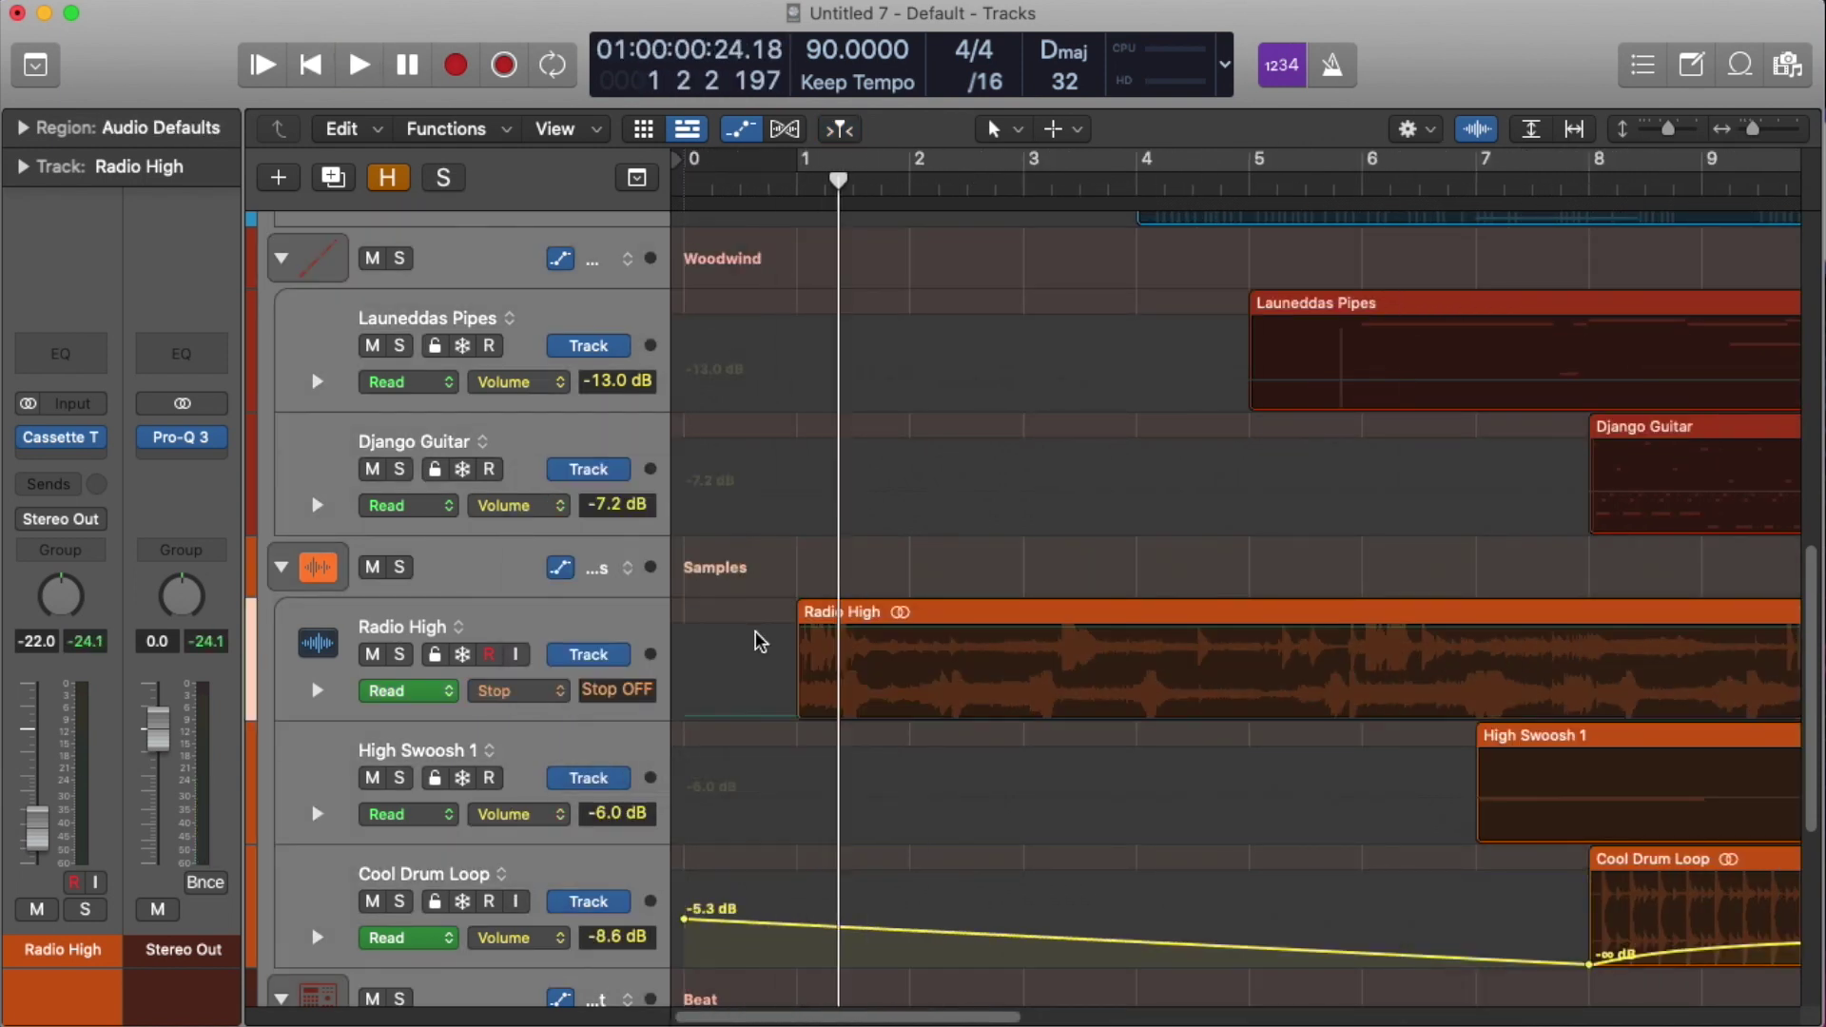
pyautogui.press('space')
pyautogui.press('space')
# Step: Hide the automation, select all regions, move them one bar later and play the result
pyautogui.press('a')
pyautogui.press('super+a')
pyautogui.moveTo(937, 419); pyautogui.dragTo(1037, 418)
pyautogui.press('space')
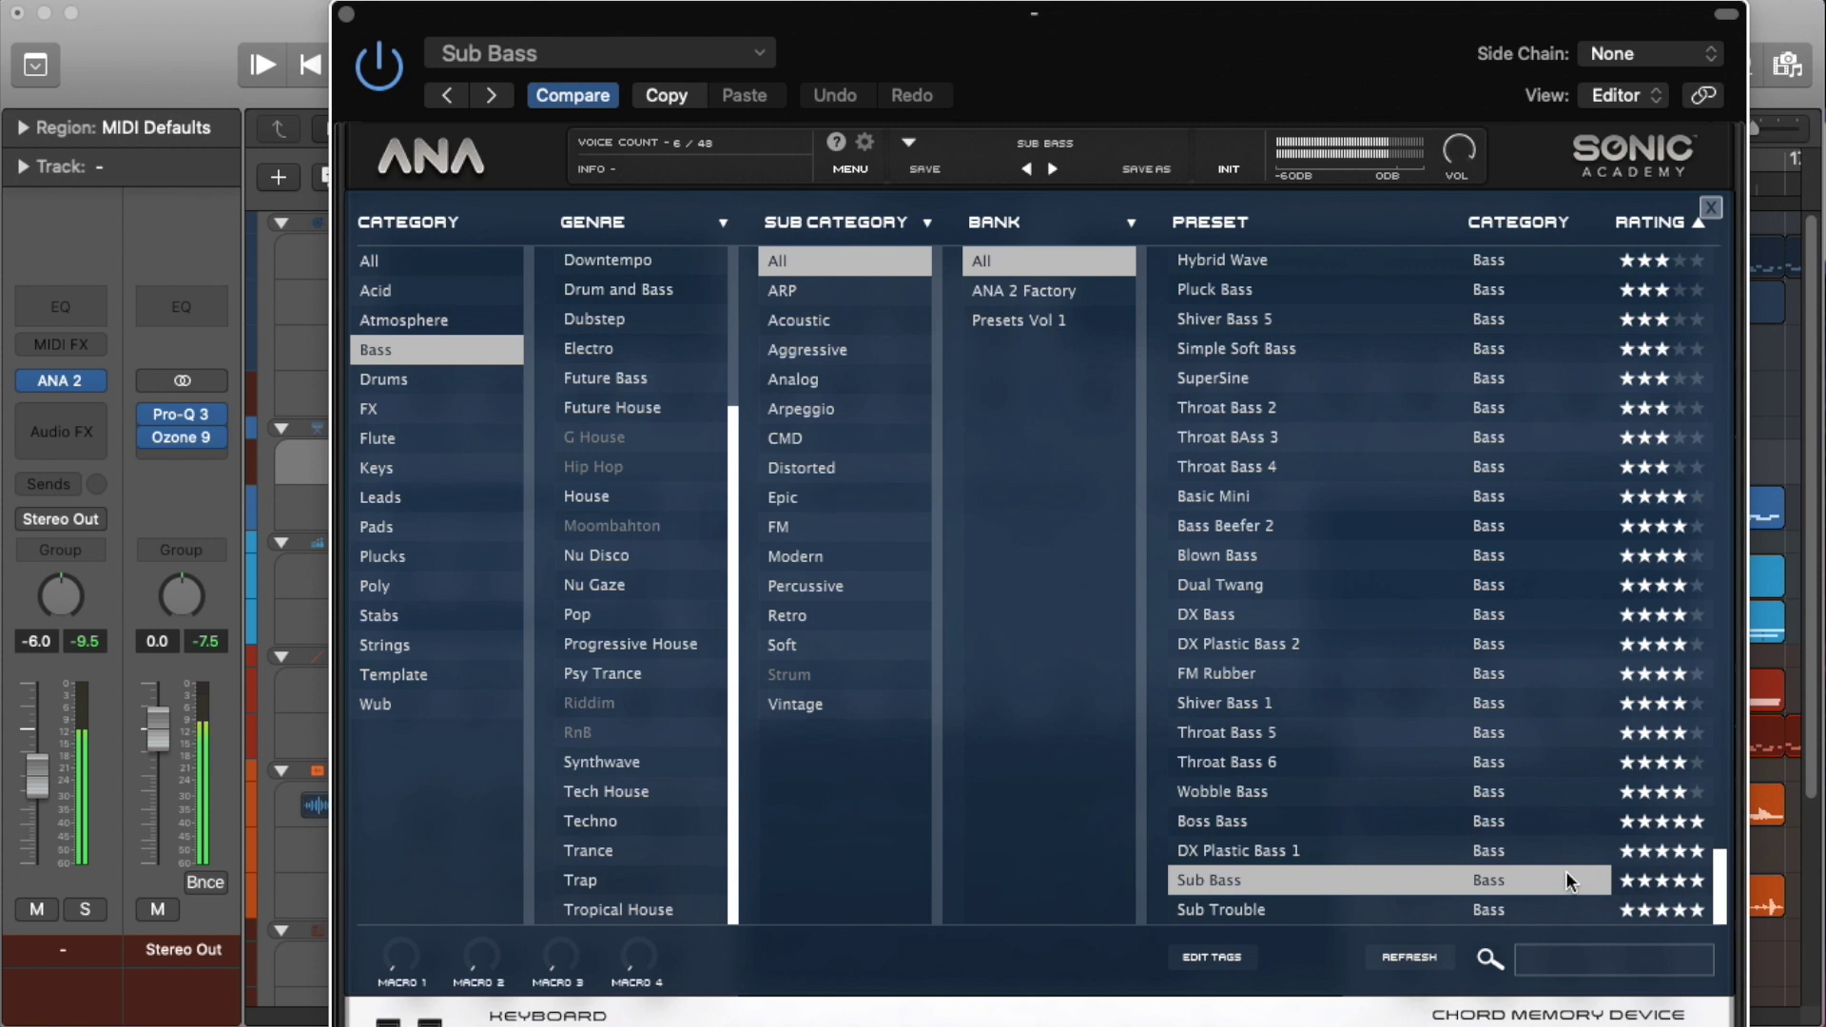
# Step: Close the ANA 2 synth editor with the Sub Bass preset loaded and return to the arrangement
pyautogui.click(346, 15)
pyautogui.scroll(4, 46, 844)
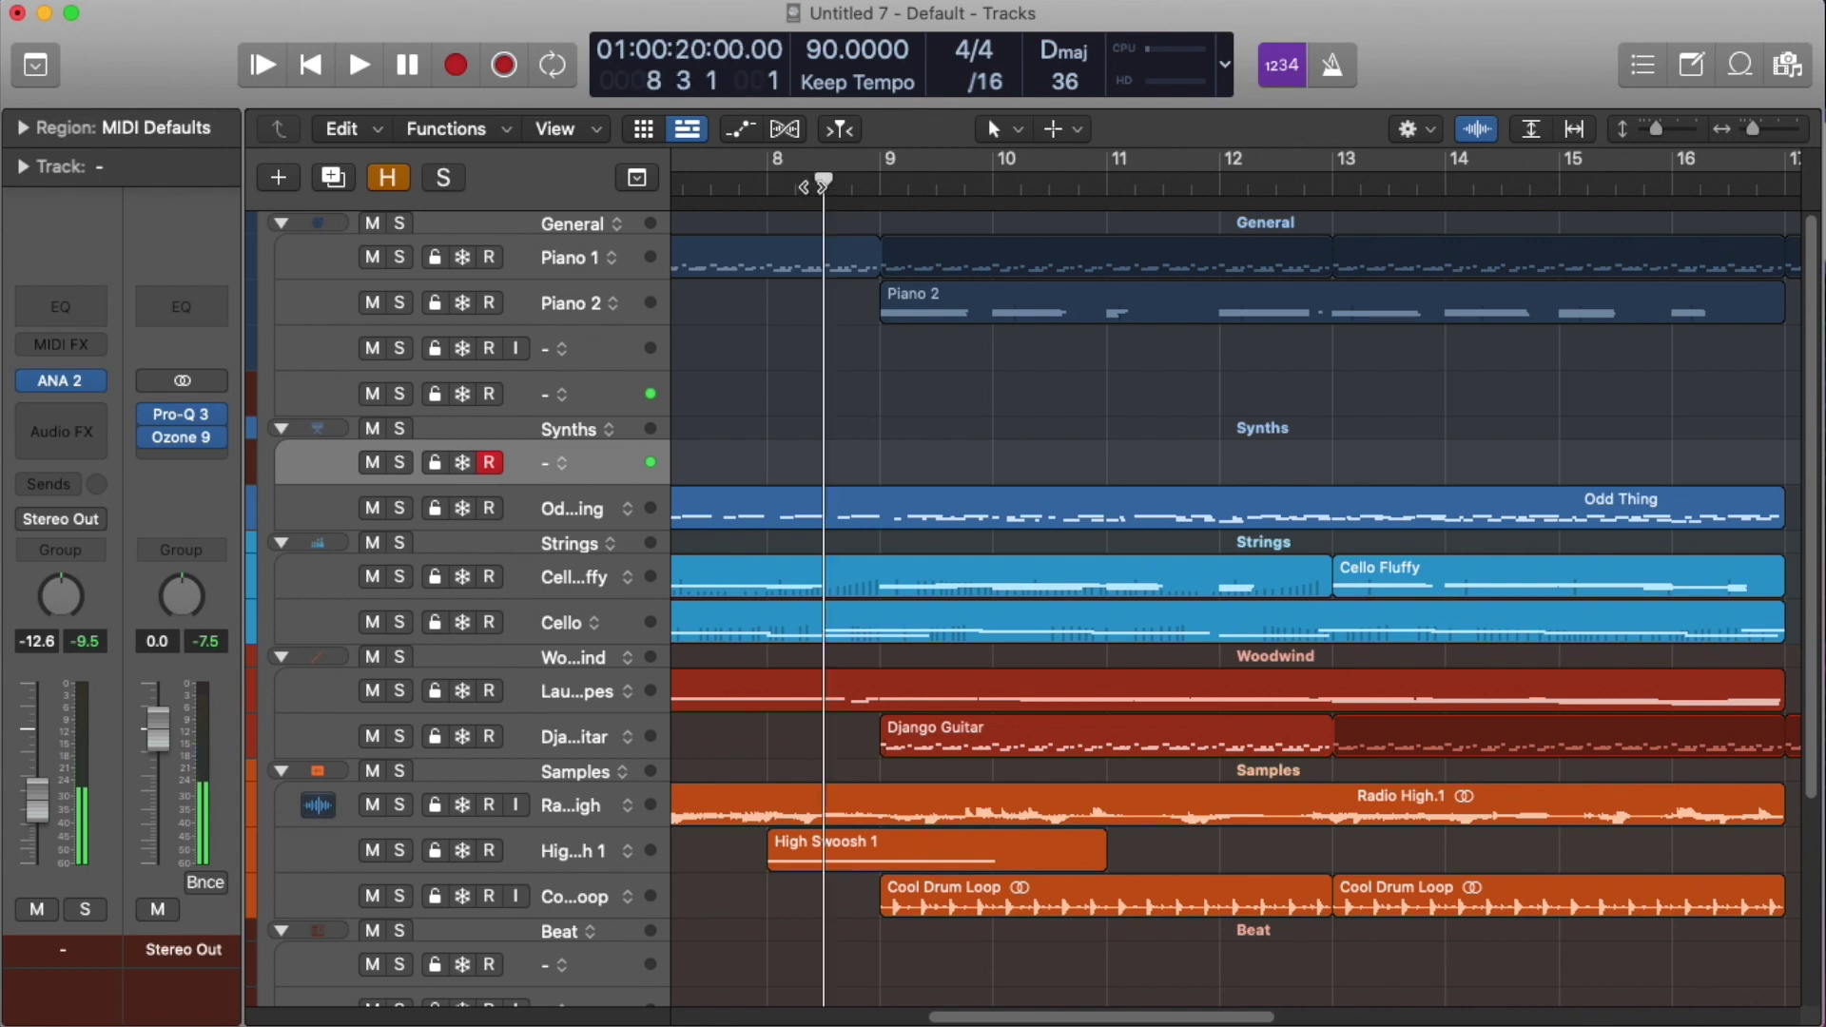
# Step: Play the track and lower the brickwall high cut in the sub bass track's Pro-Q 3 to about 85 Hz
pyautogui.press('space')
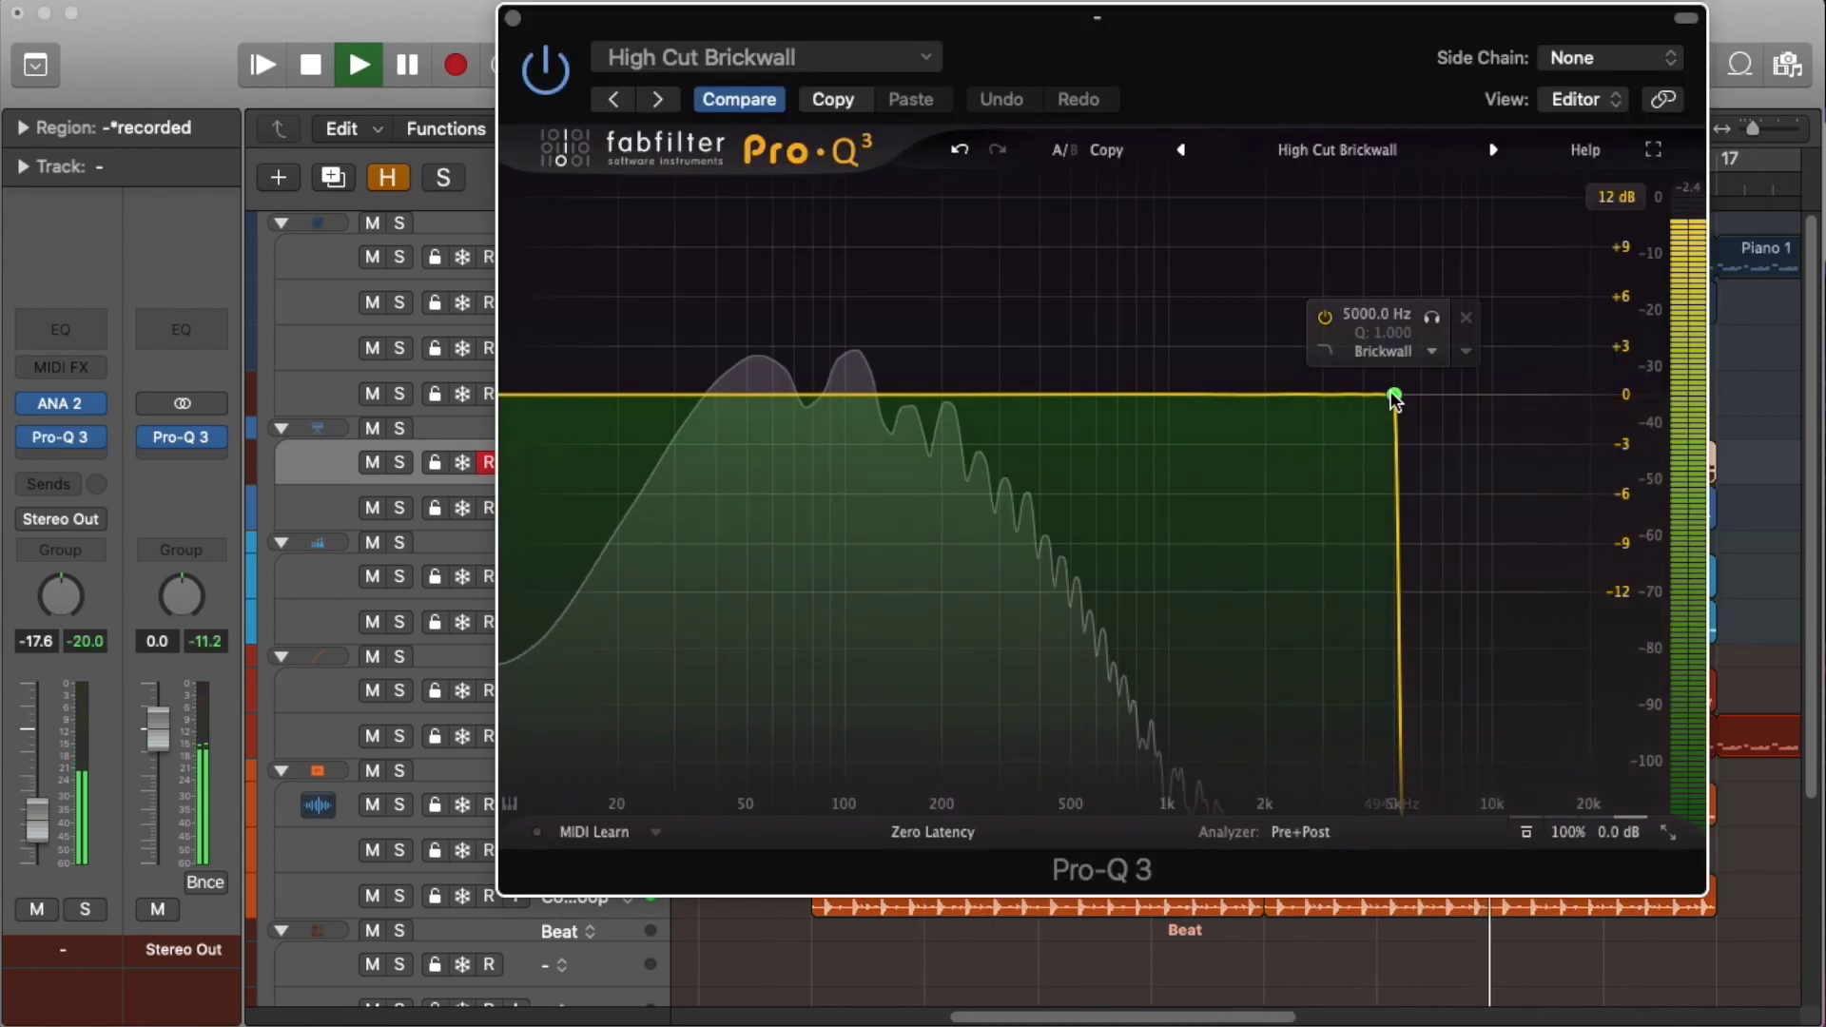
pyautogui.moveTo(1388, 453); pyautogui.dragTo(820, 460)
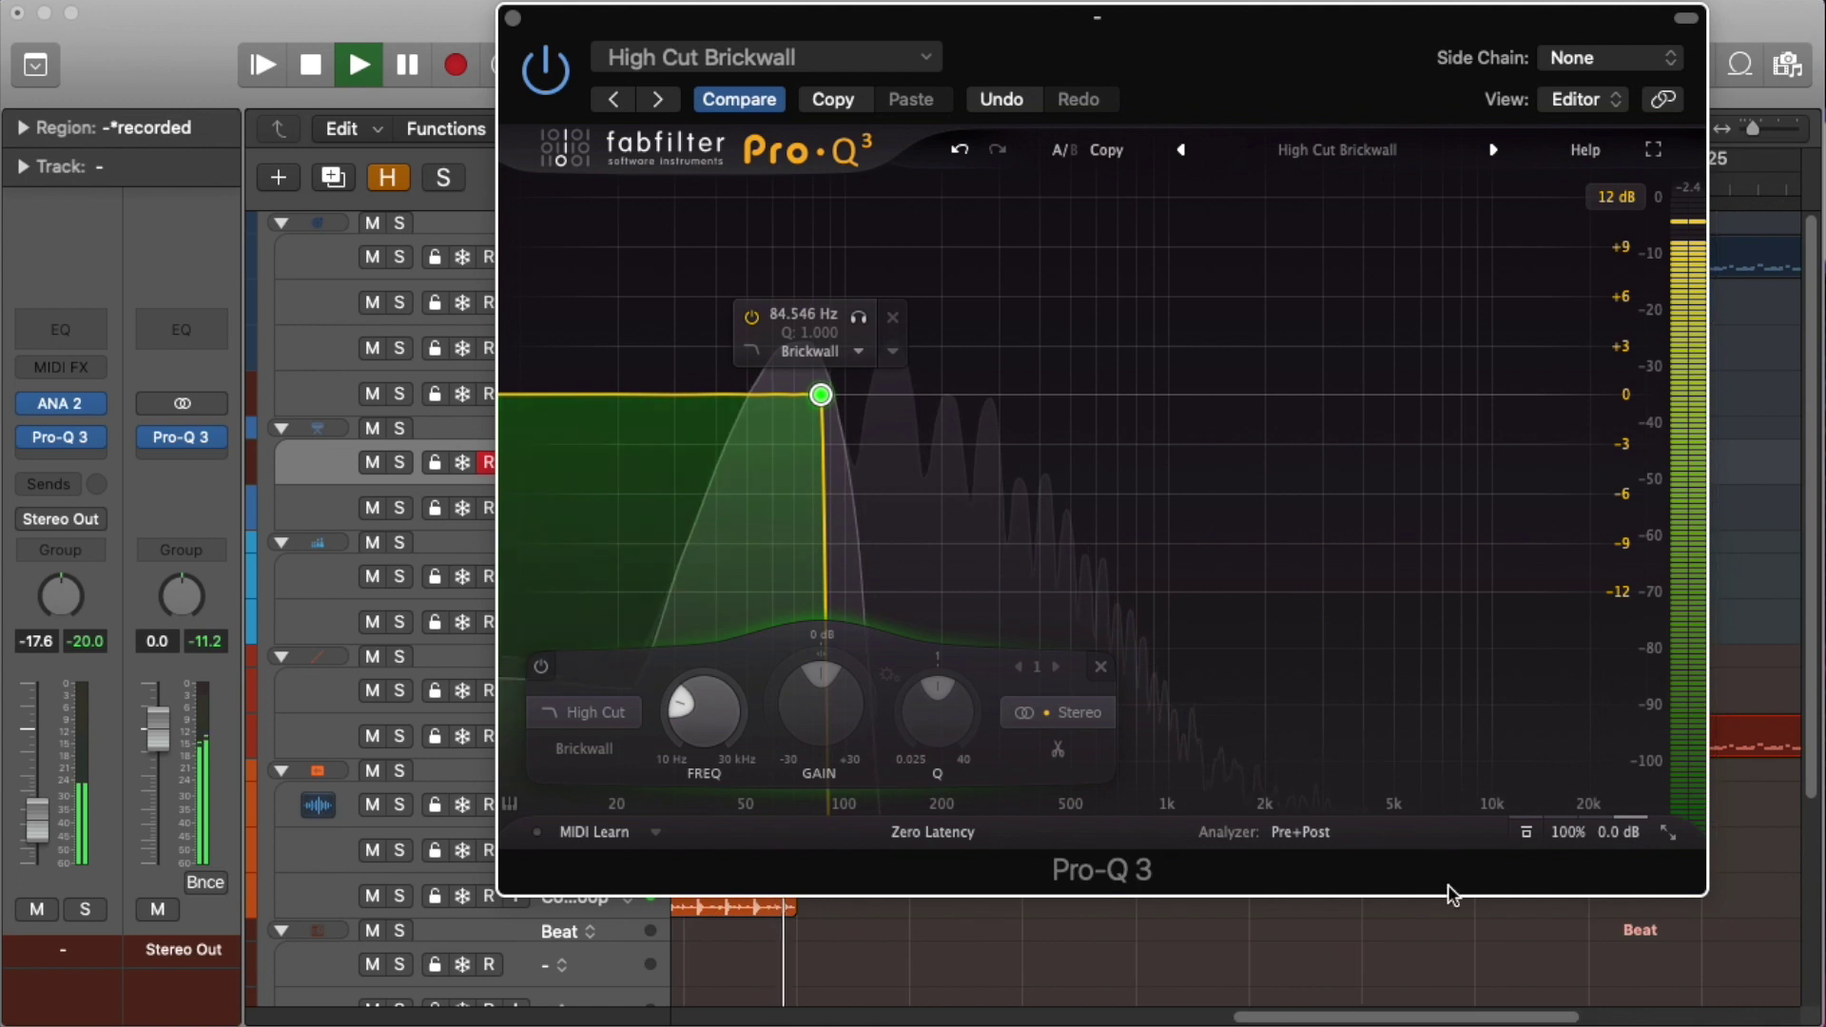
pyautogui.click(1326, 830)
# Step: Move the Wood Shake region to bar 9, add the Wood Scrape 01 foley sample on a new track below it and play both
pyautogui.scroll(-4, 1371, 654)
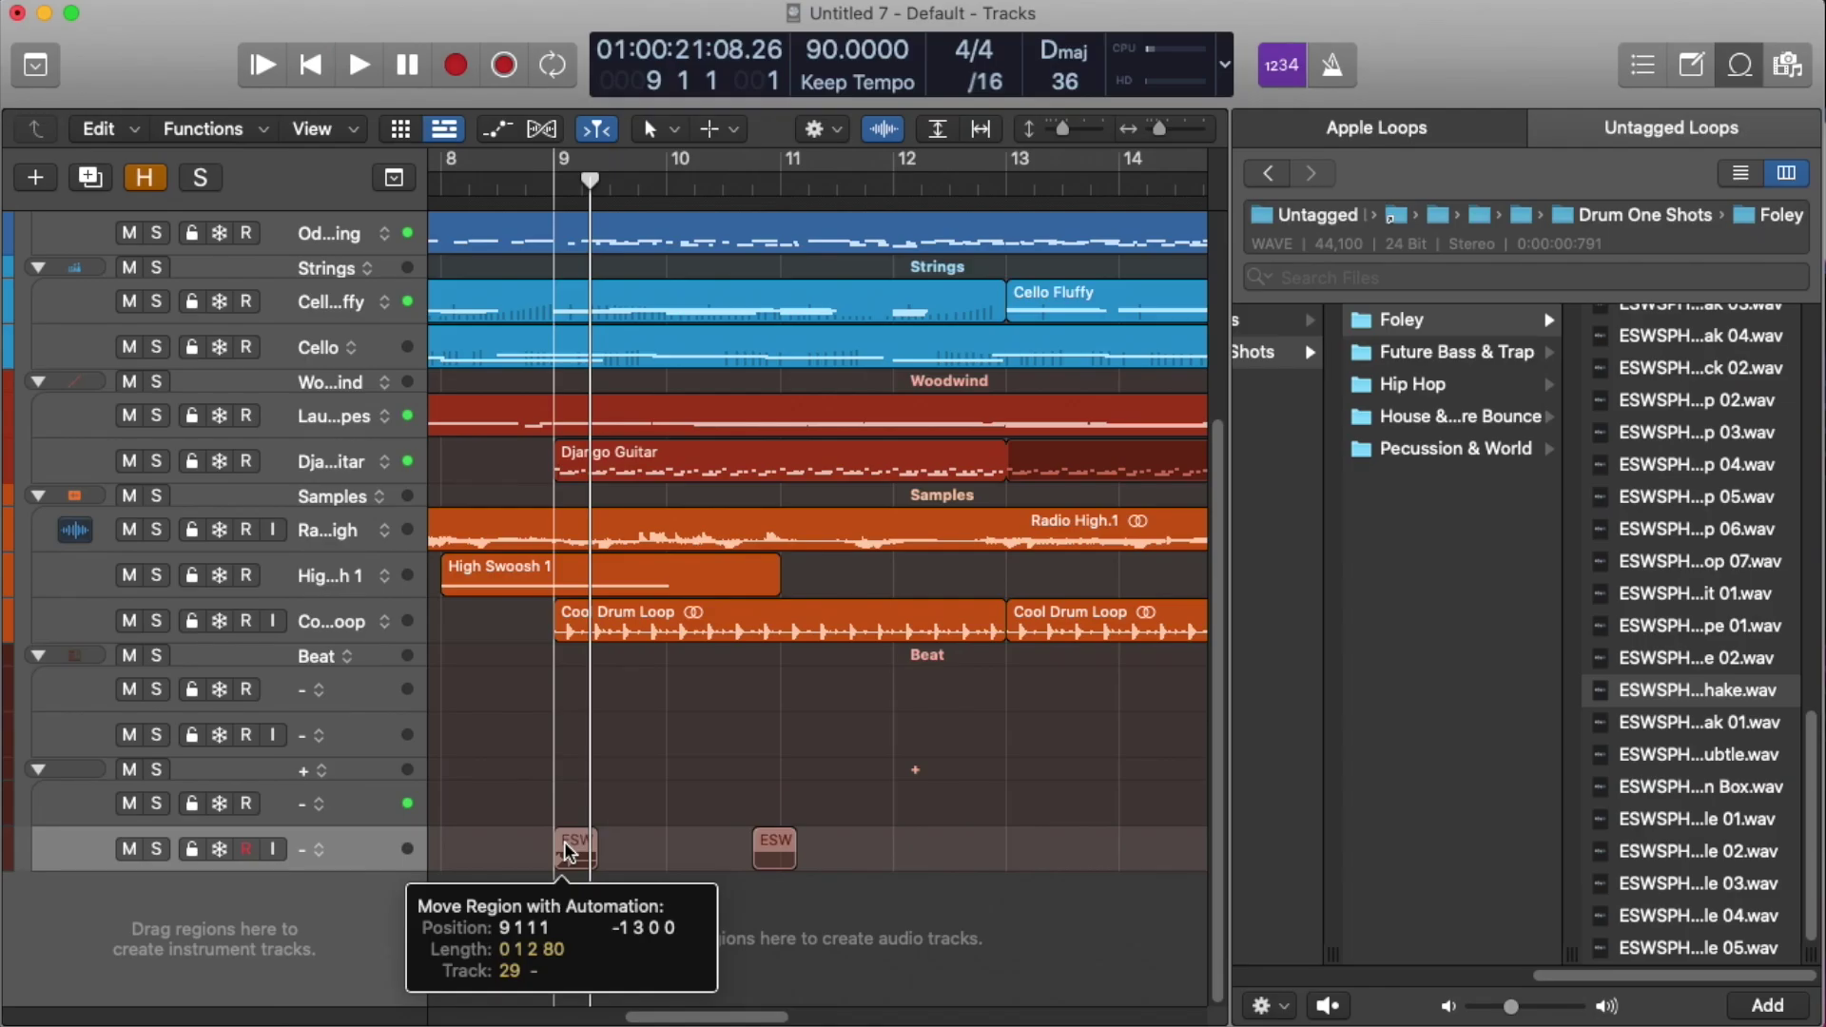
pyautogui.moveTo(654, 844); pyautogui.dragTo(575, 846)
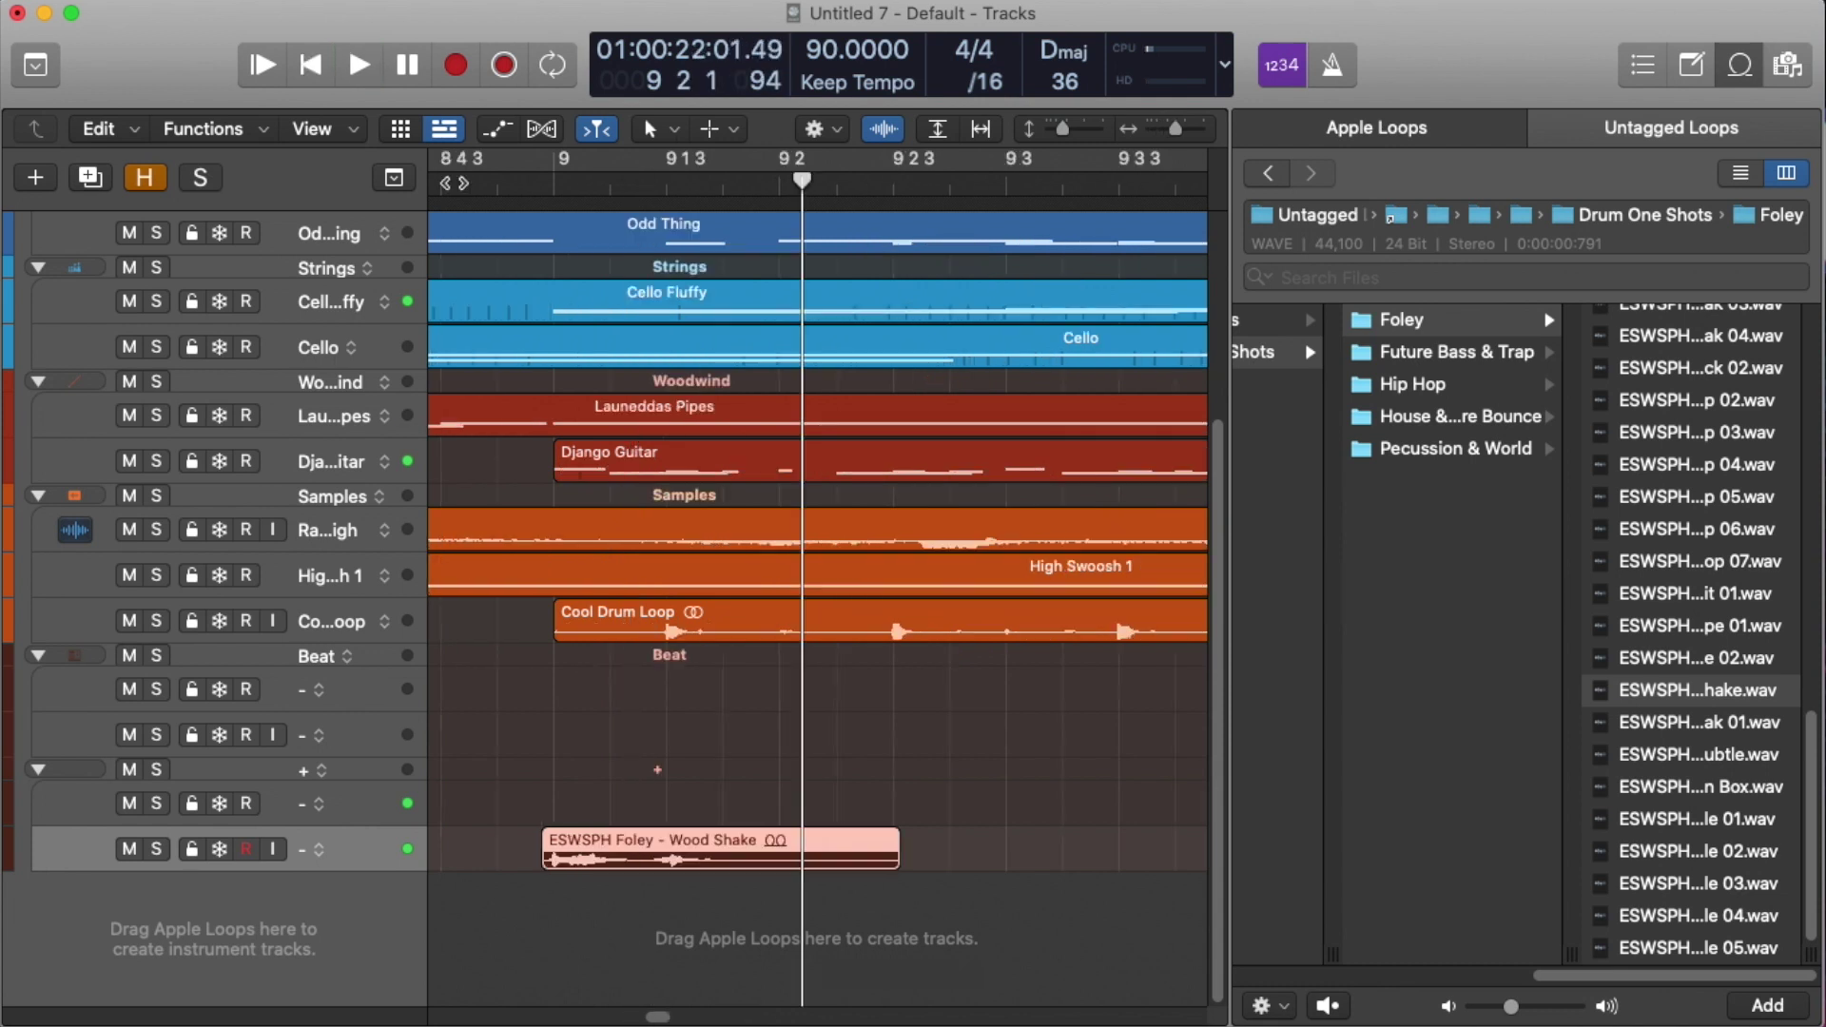
pyautogui.moveTo(1699, 625); pyautogui.dragTo(837, 889)
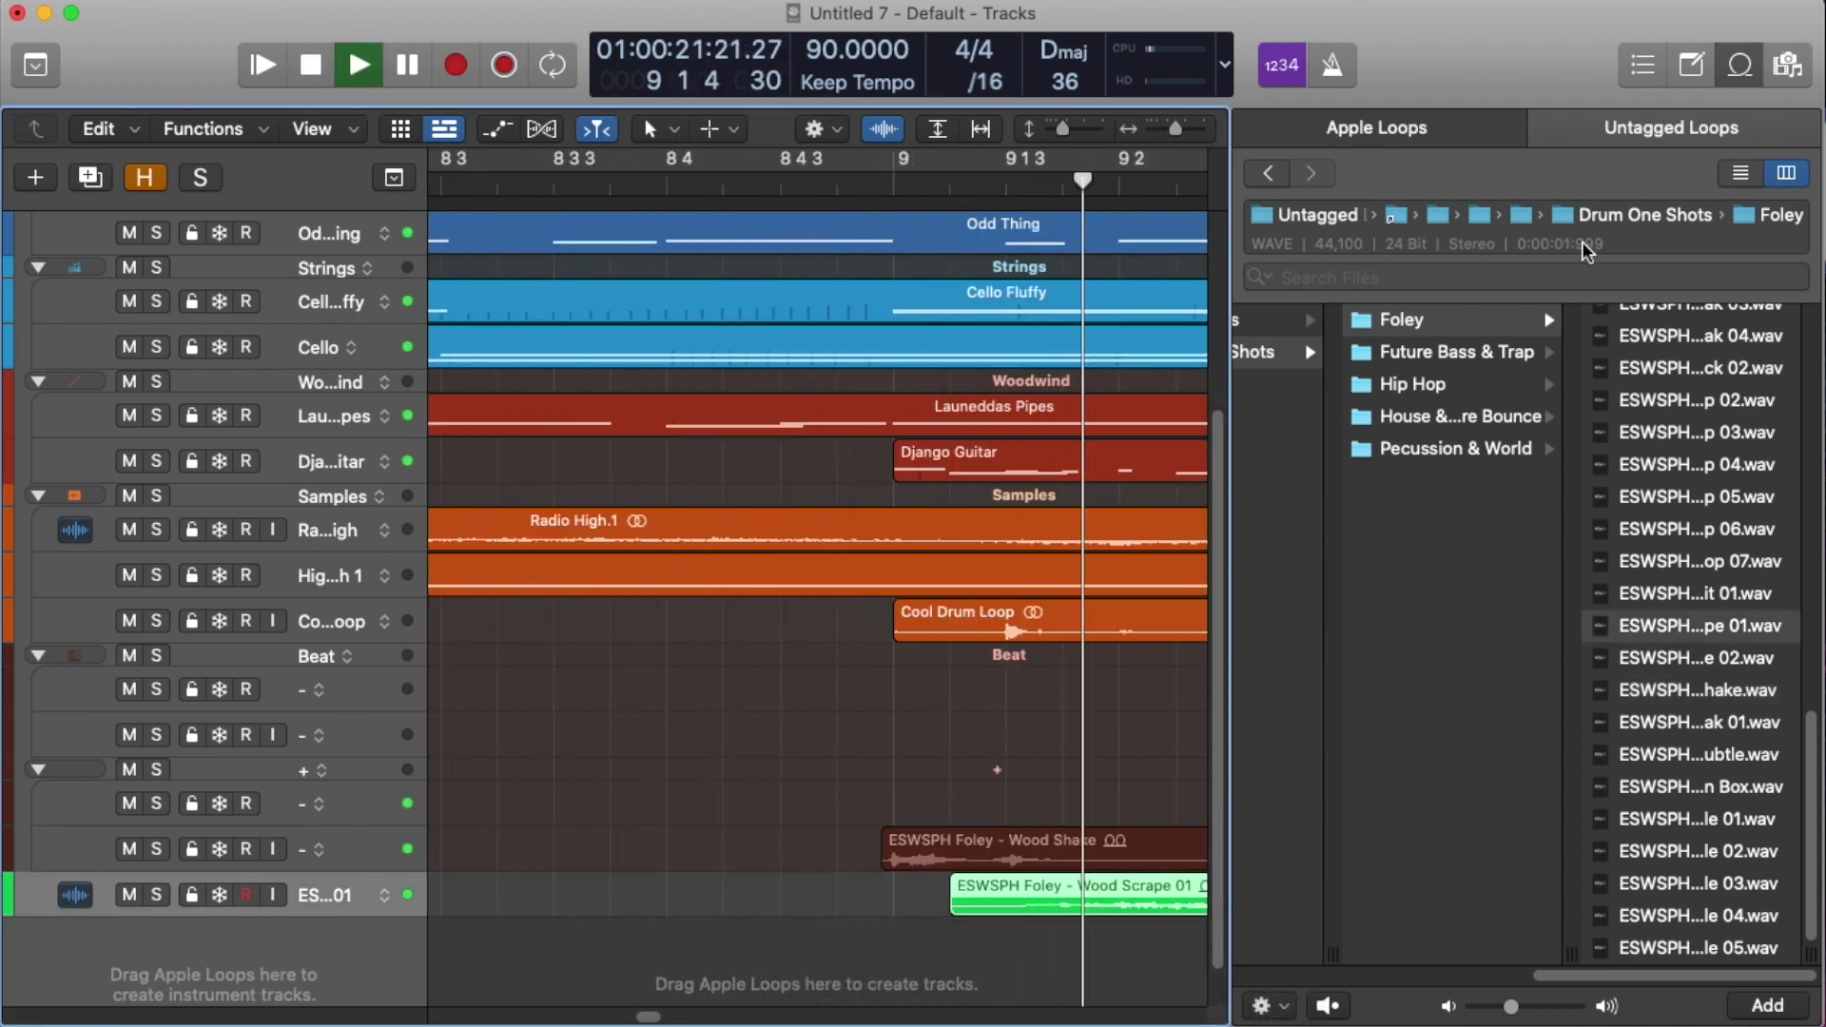
pyautogui.press('space')
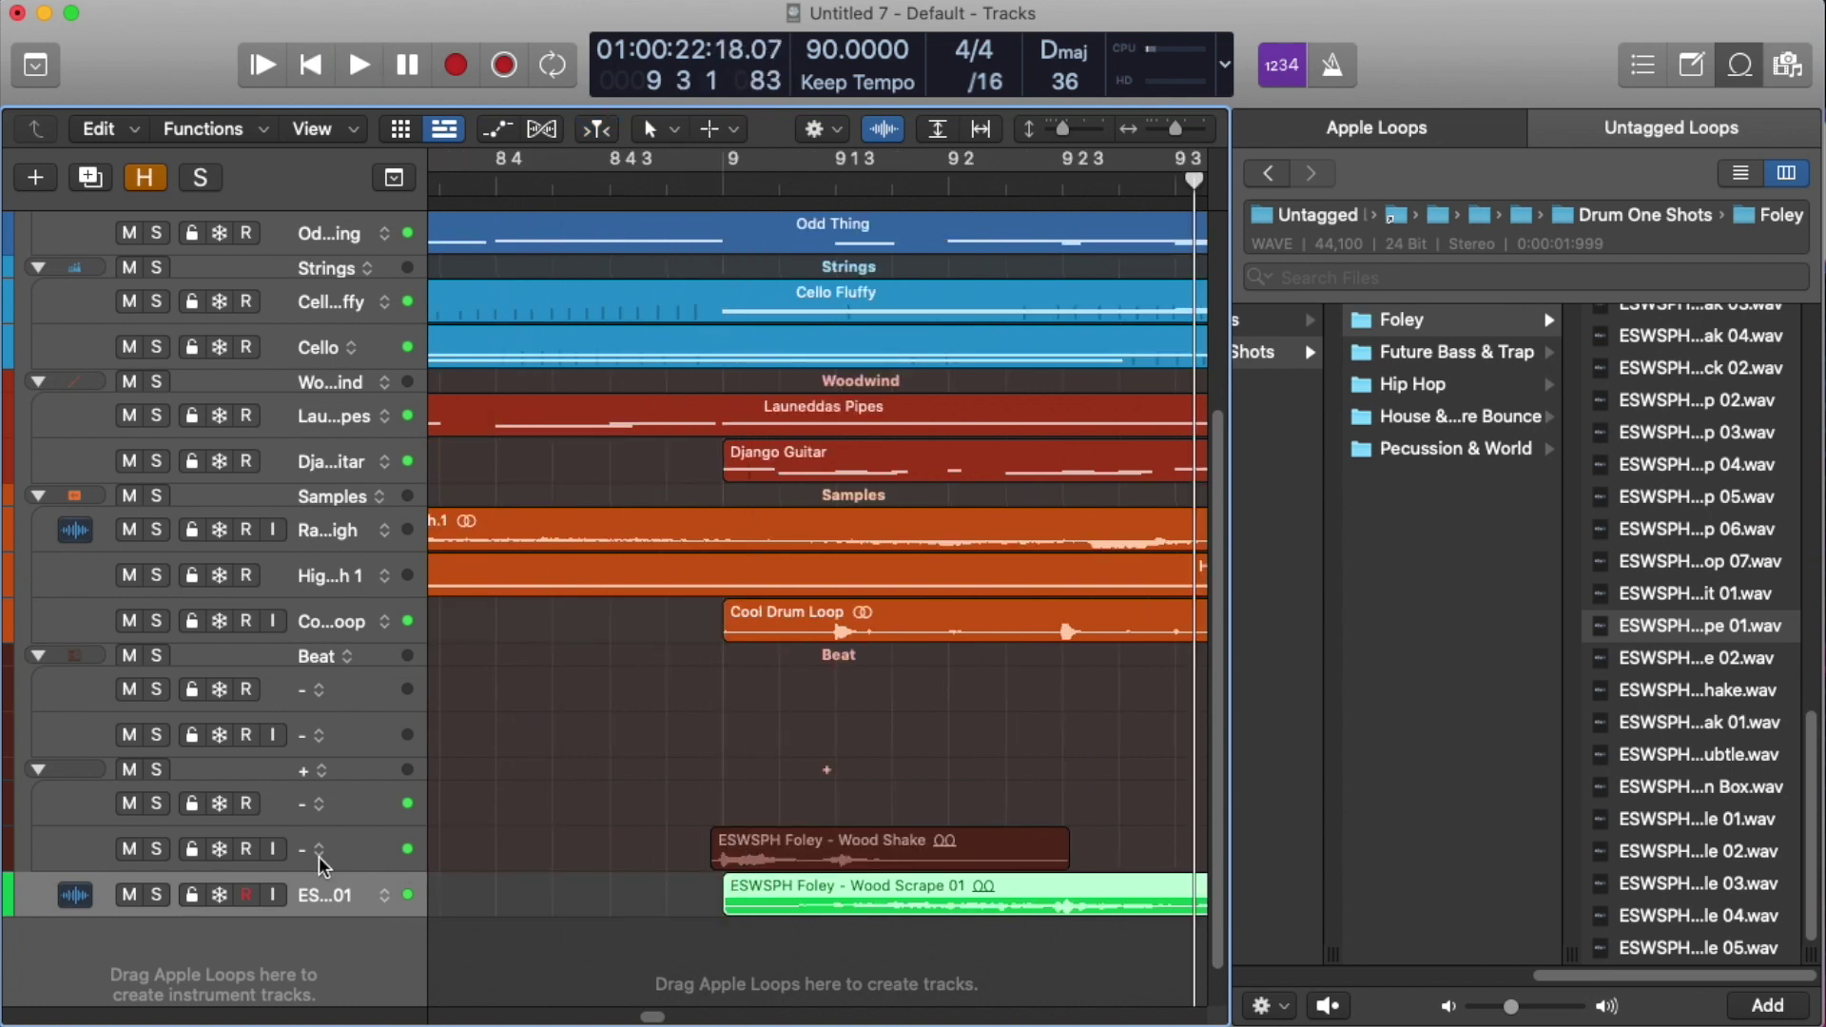
pyautogui.press('x')
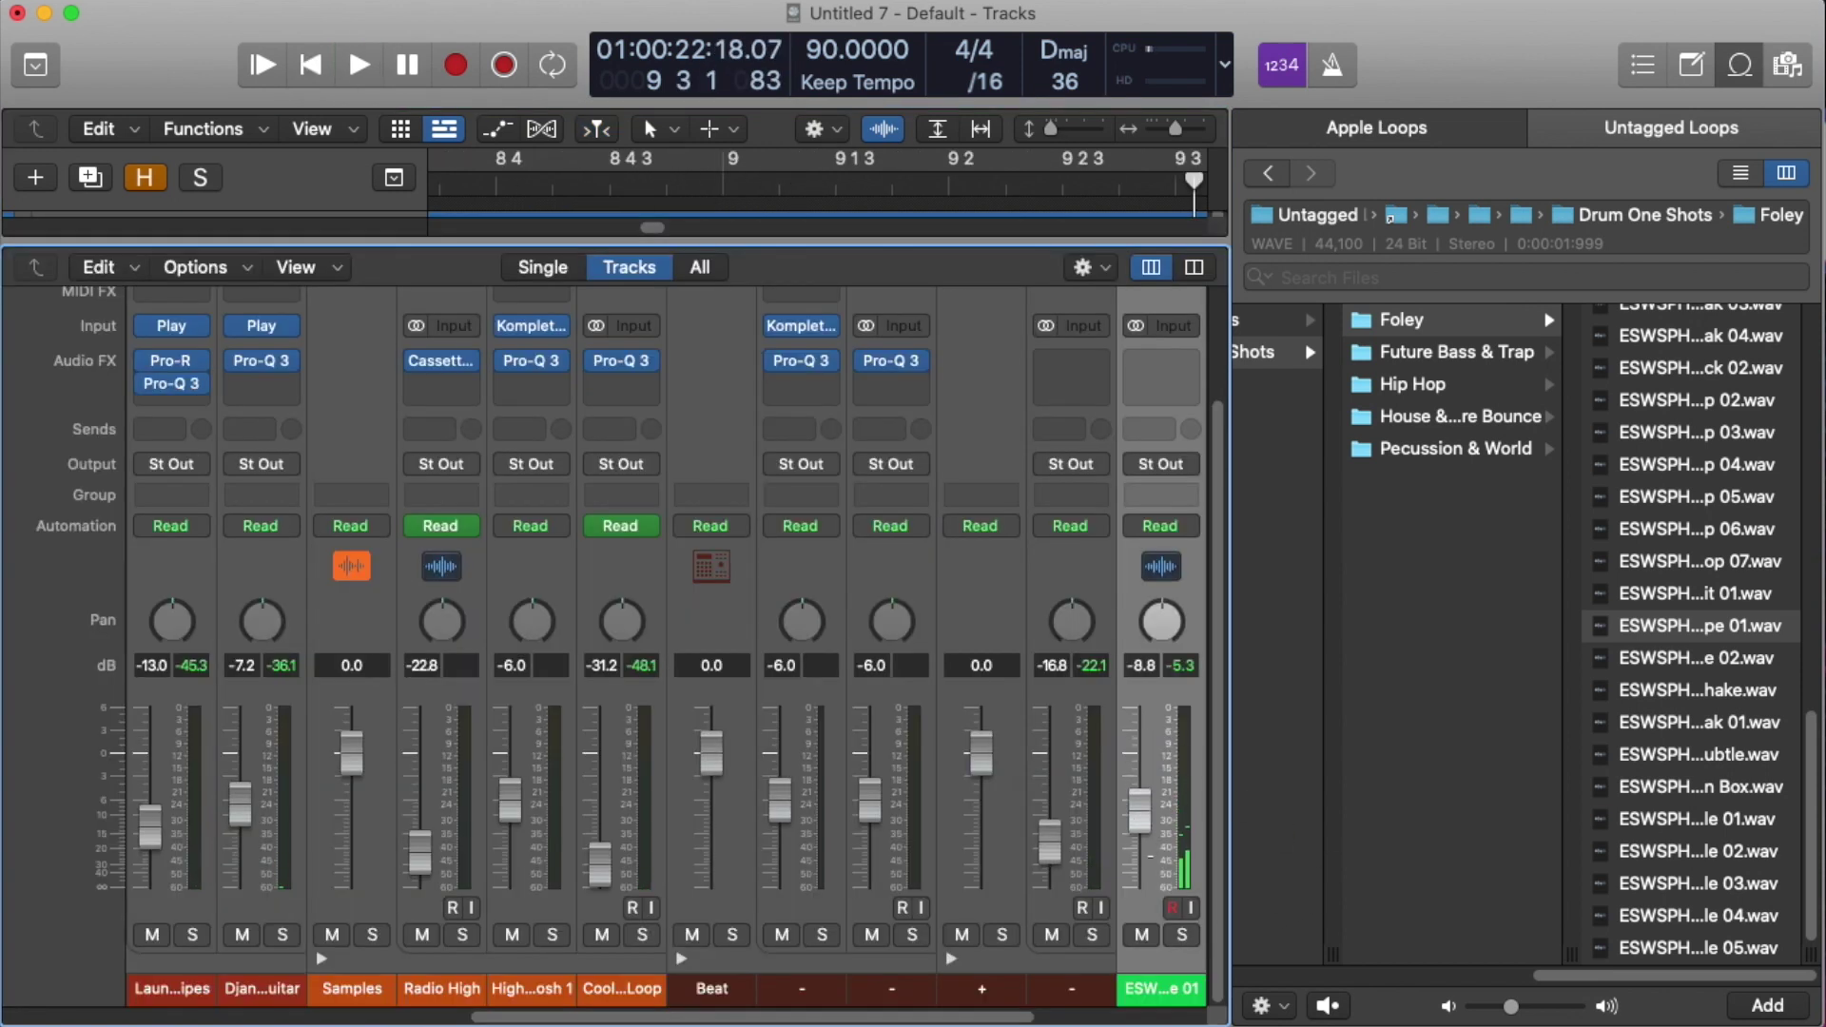
pyautogui.press('x')
pyautogui.press('space')
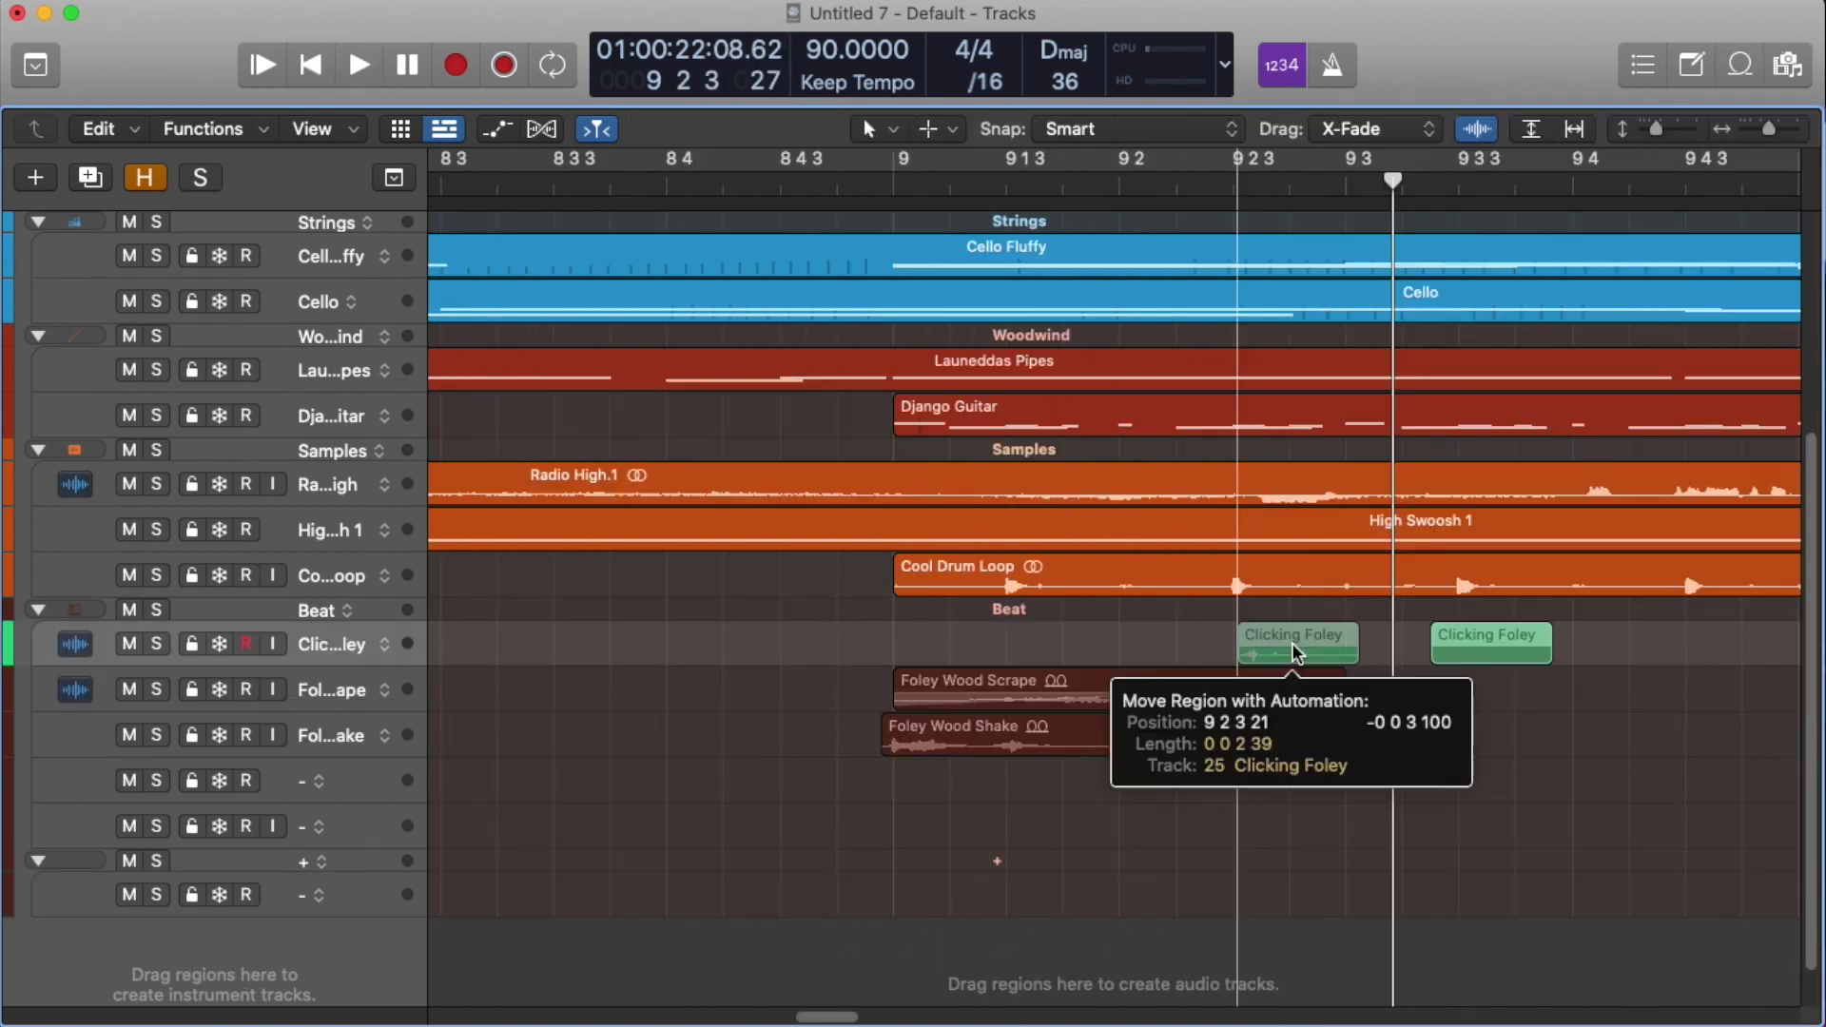
# Step: Move the Clicking Foley region to about 9 2 3 and play the passage
pyautogui.moveTo(1291, 643); pyautogui.dragTo(1291, 643)
pyautogui.press('space')
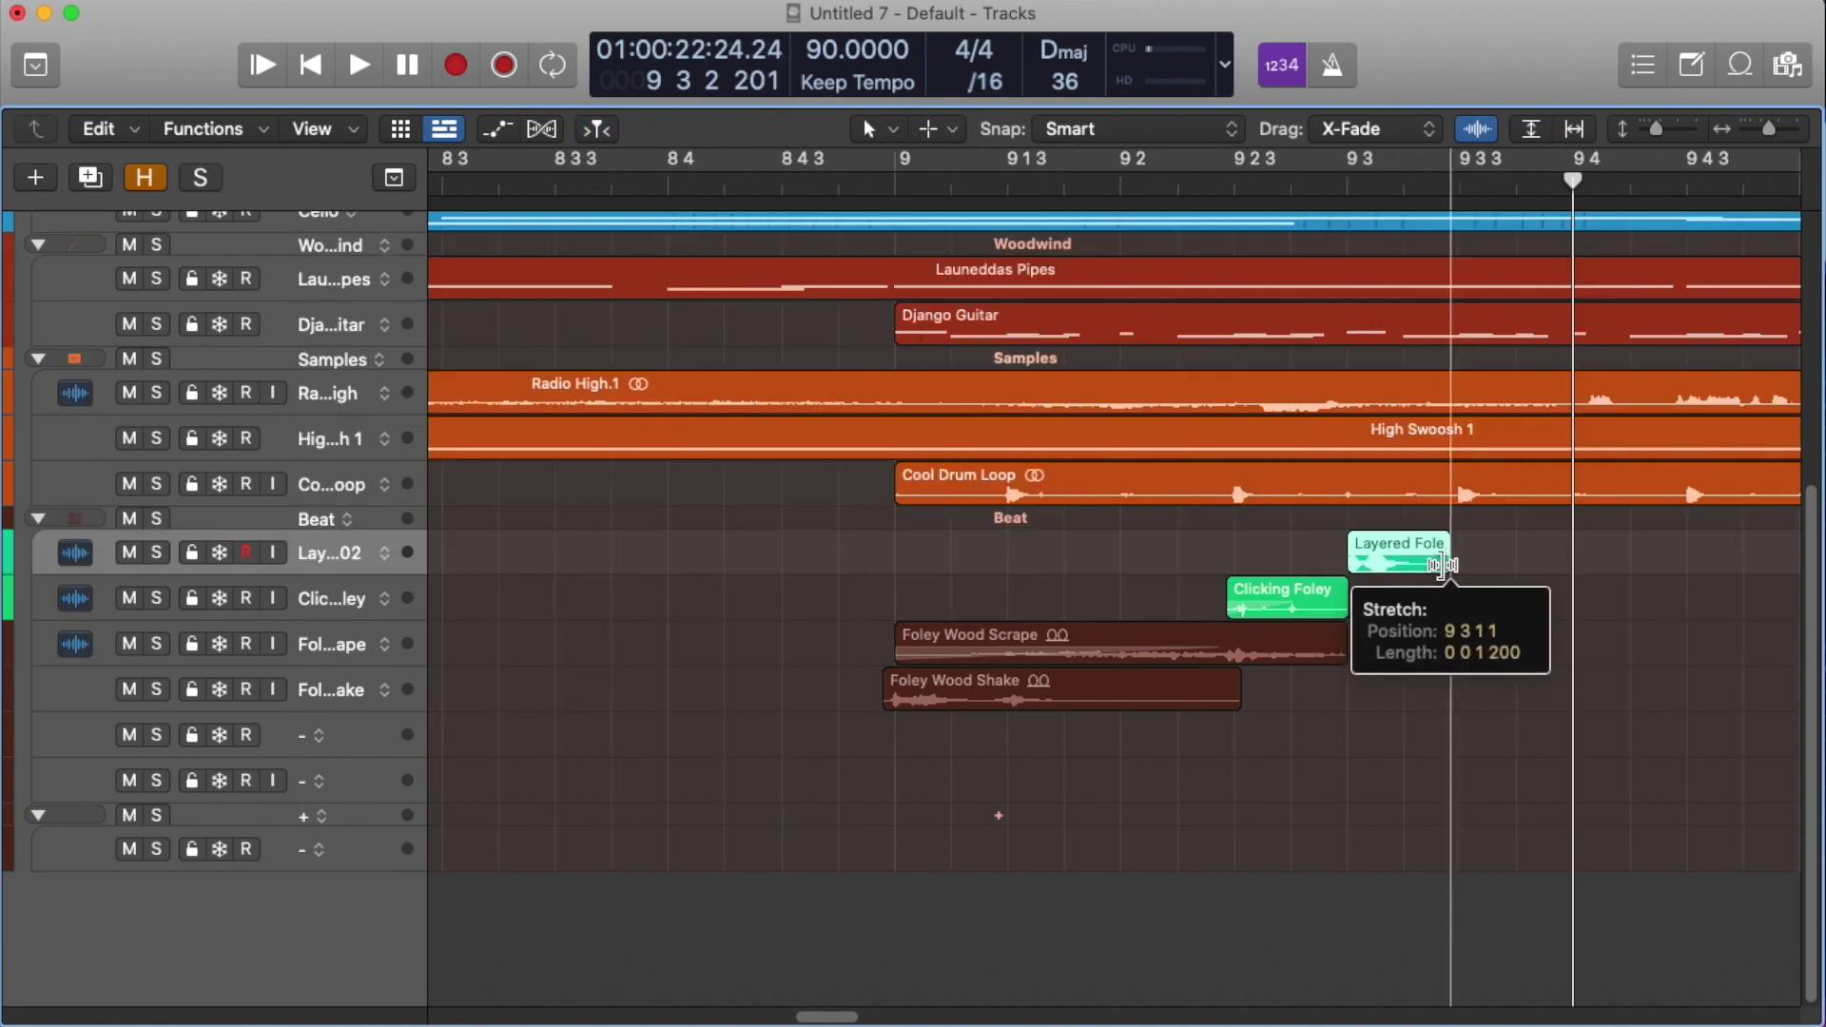
# Step: Stretch the Layered Foley region to a length of 0 0 2 0 and nudge it slightly earlier
pyautogui.moveTo(1441, 566); pyautogui.dragTo(1459, 564)
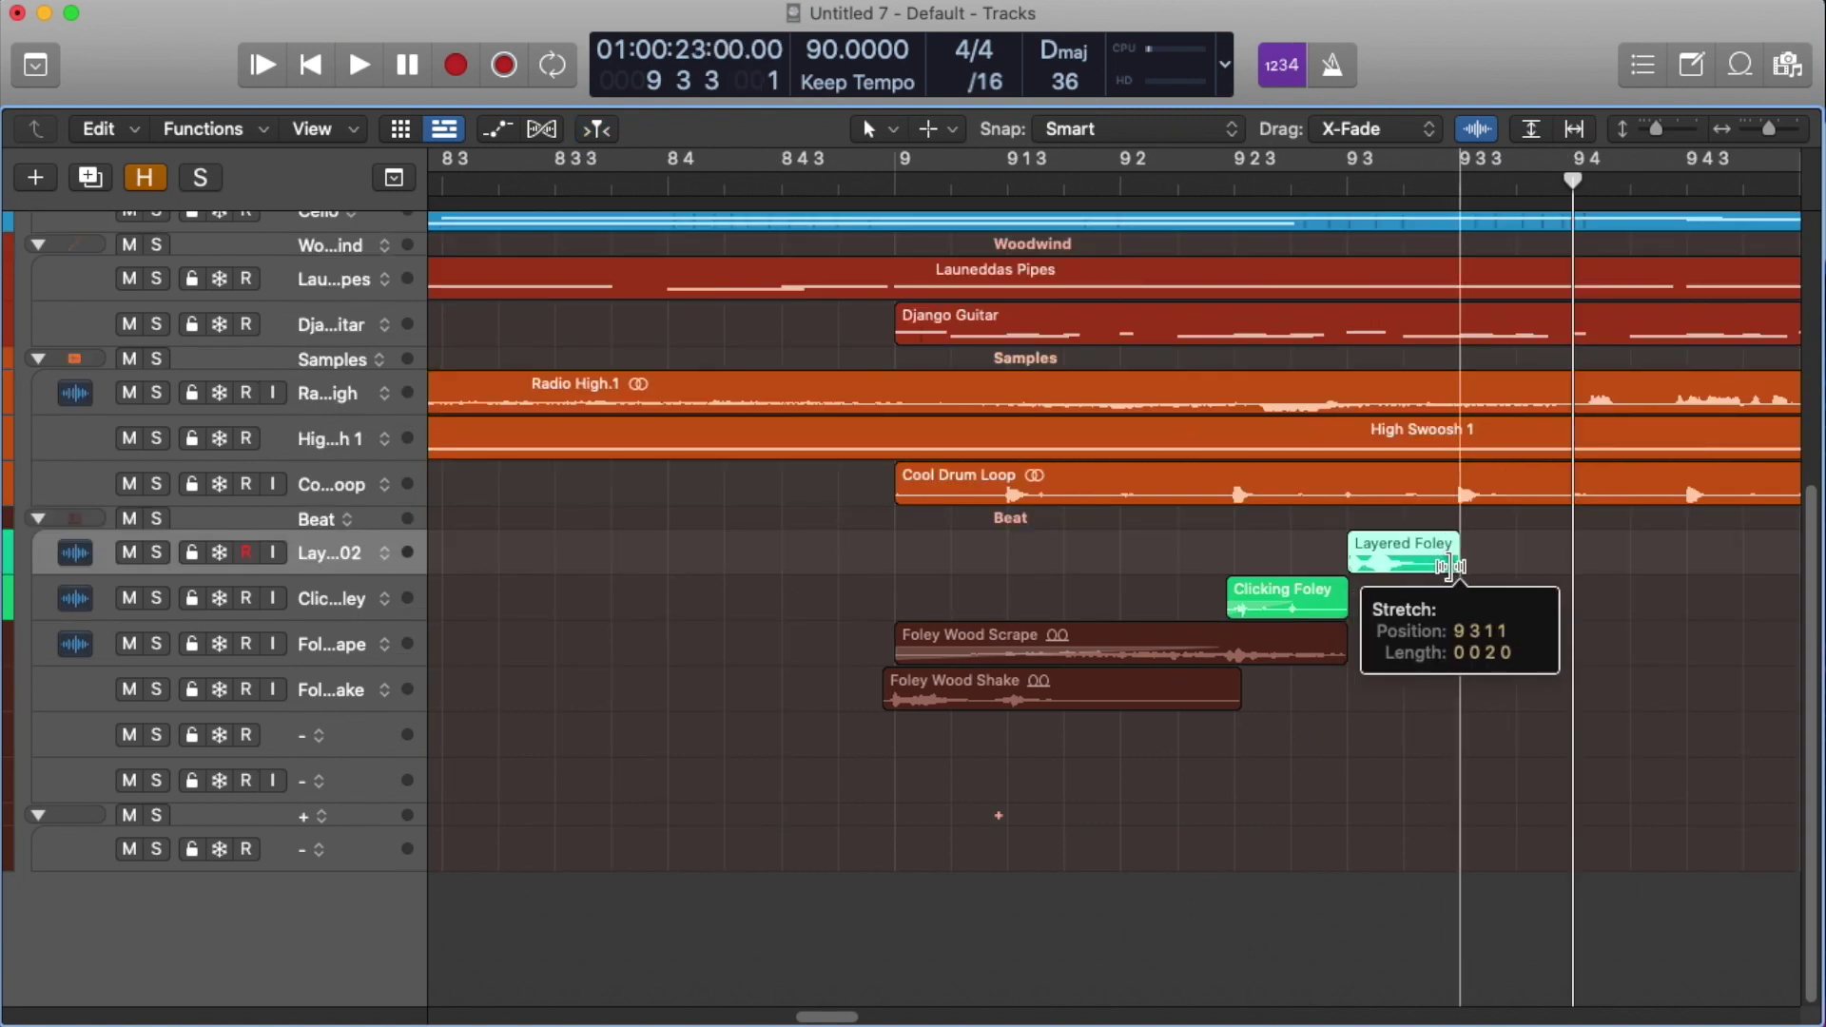
pyautogui.press('space')
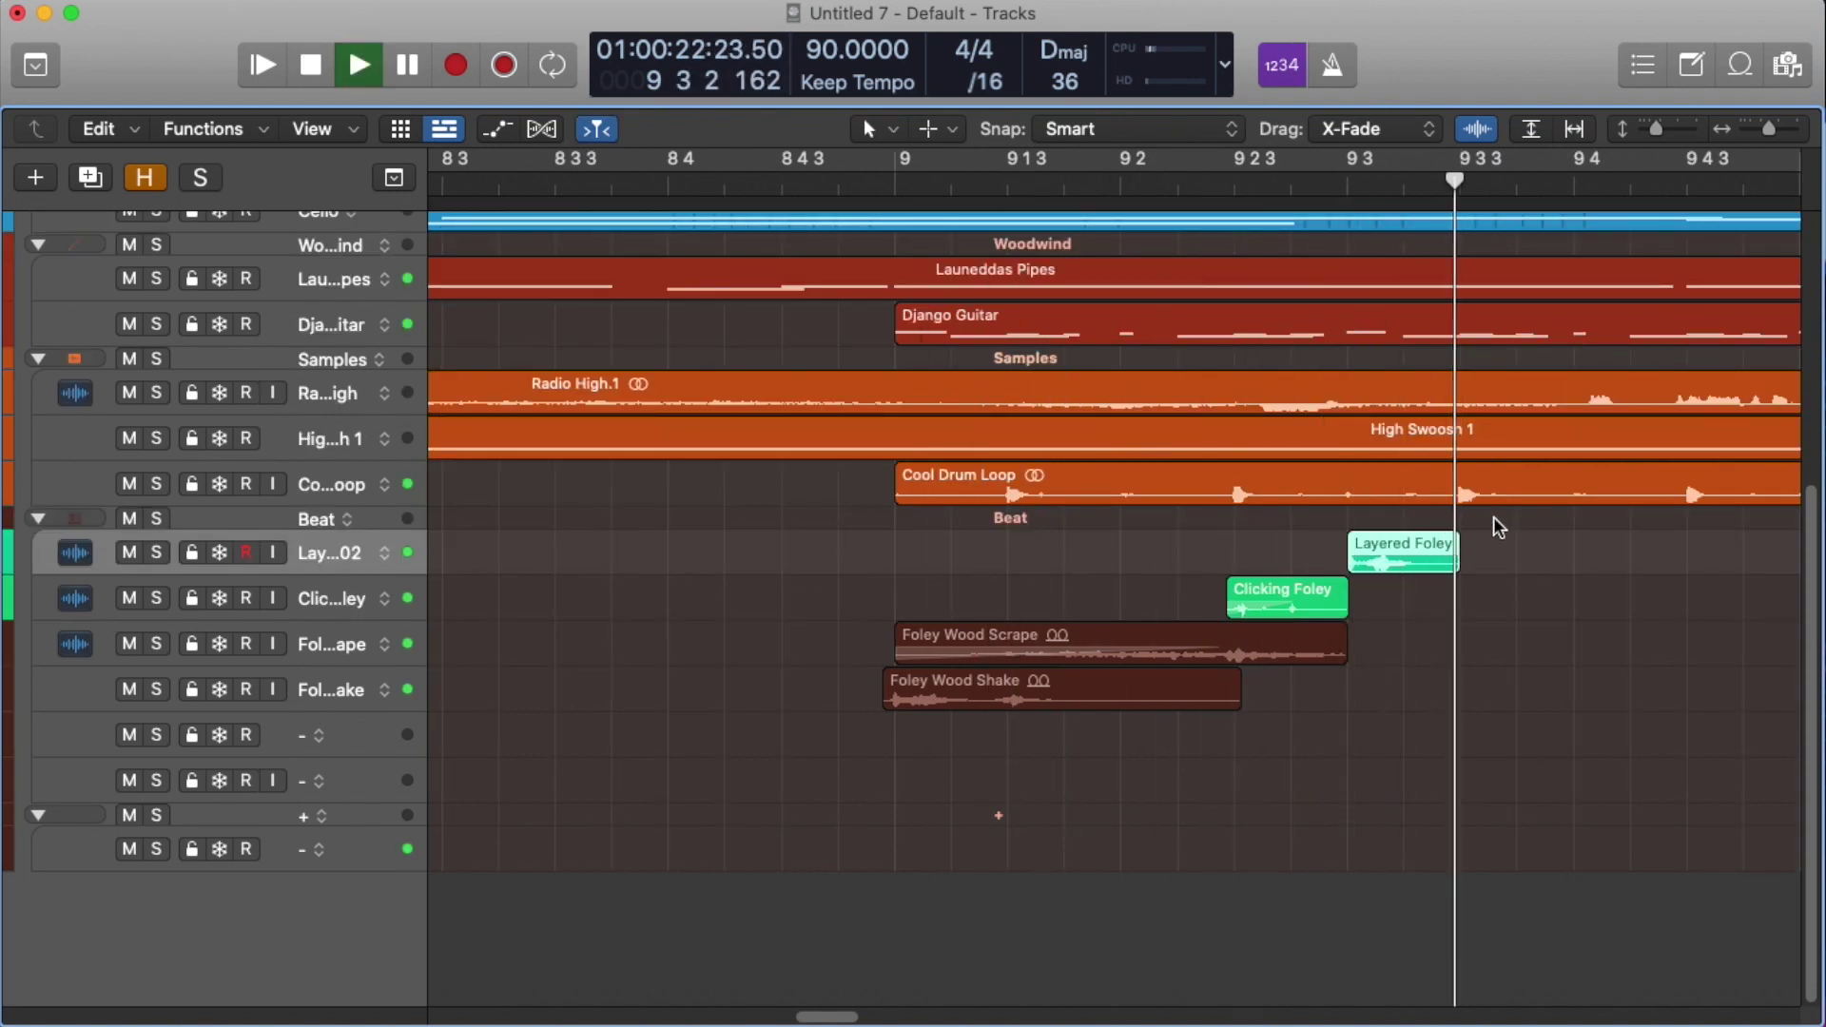
pyautogui.moveTo(1371, 542); pyautogui.dragTo(1360, 537)
# Step: Add Pro-Q 3 and Pro-R to the Layered Foley 02 track and load the Vanilla Concert Hall reverb preset
pyautogui.press('i')
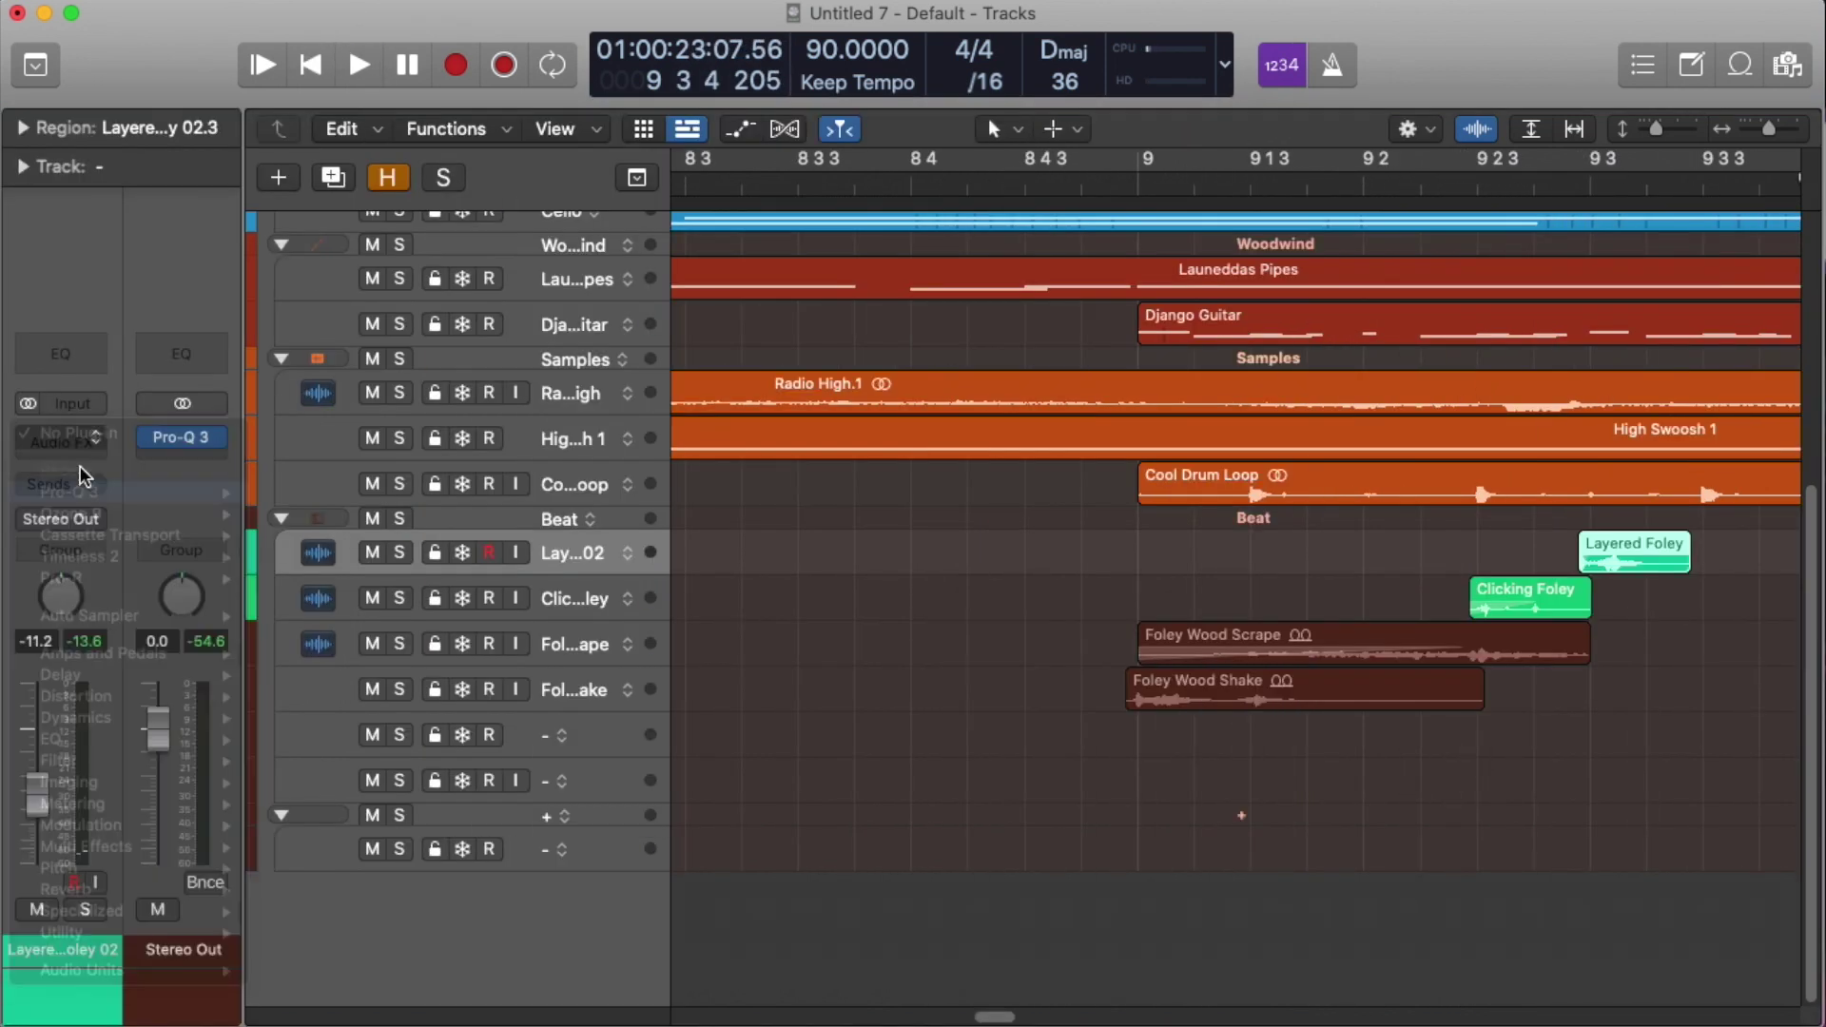
pyautogui.click(60, 436)
pyautogui.moveTo(1088, 420); pyautogui.dragTo(939, 62)
pyautogui.click(1261, 175)
pyautogui.moveTo(1198, 282)
pyautogui.click(1472, 936)
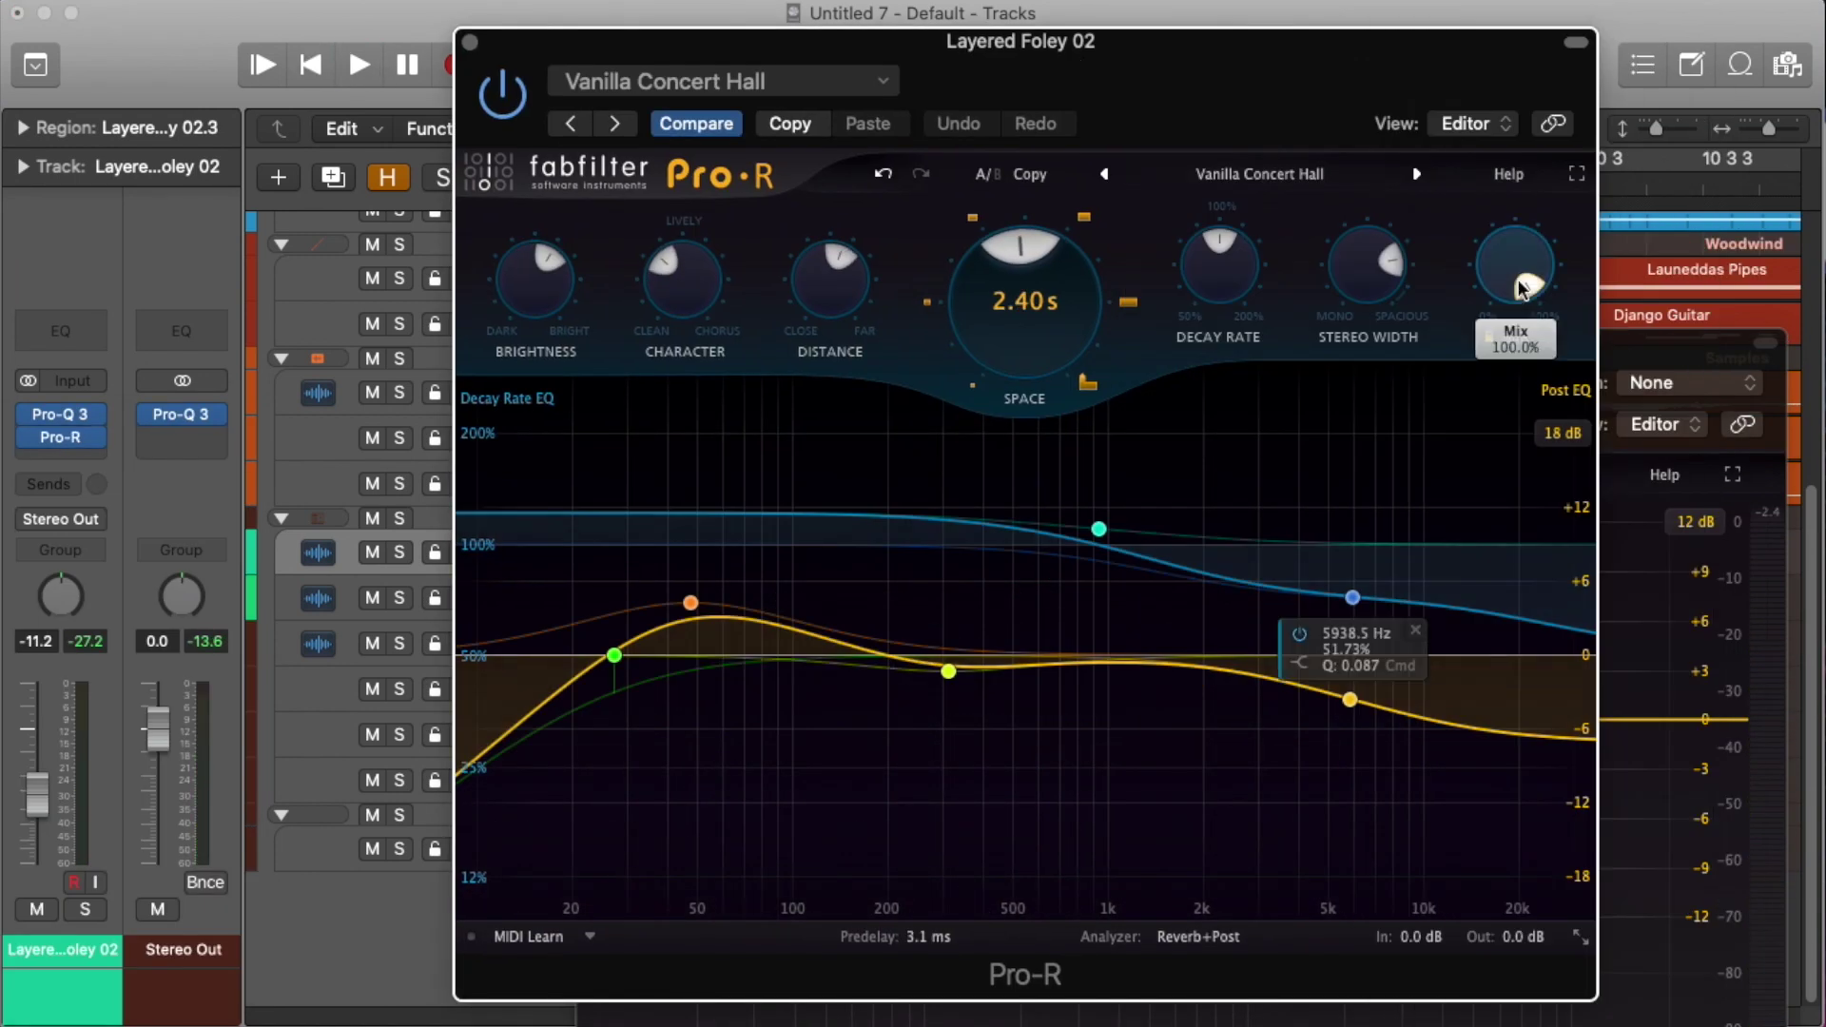
# Step: Set Pro-R's Space to 4.90 s, raise the Decay Rate to 112%, increase Brightness and adjust the Mix
pyautogui.press('space')
pyautogui.moveTo(1024, 304); pyautogui.dragTo(1022, 266)
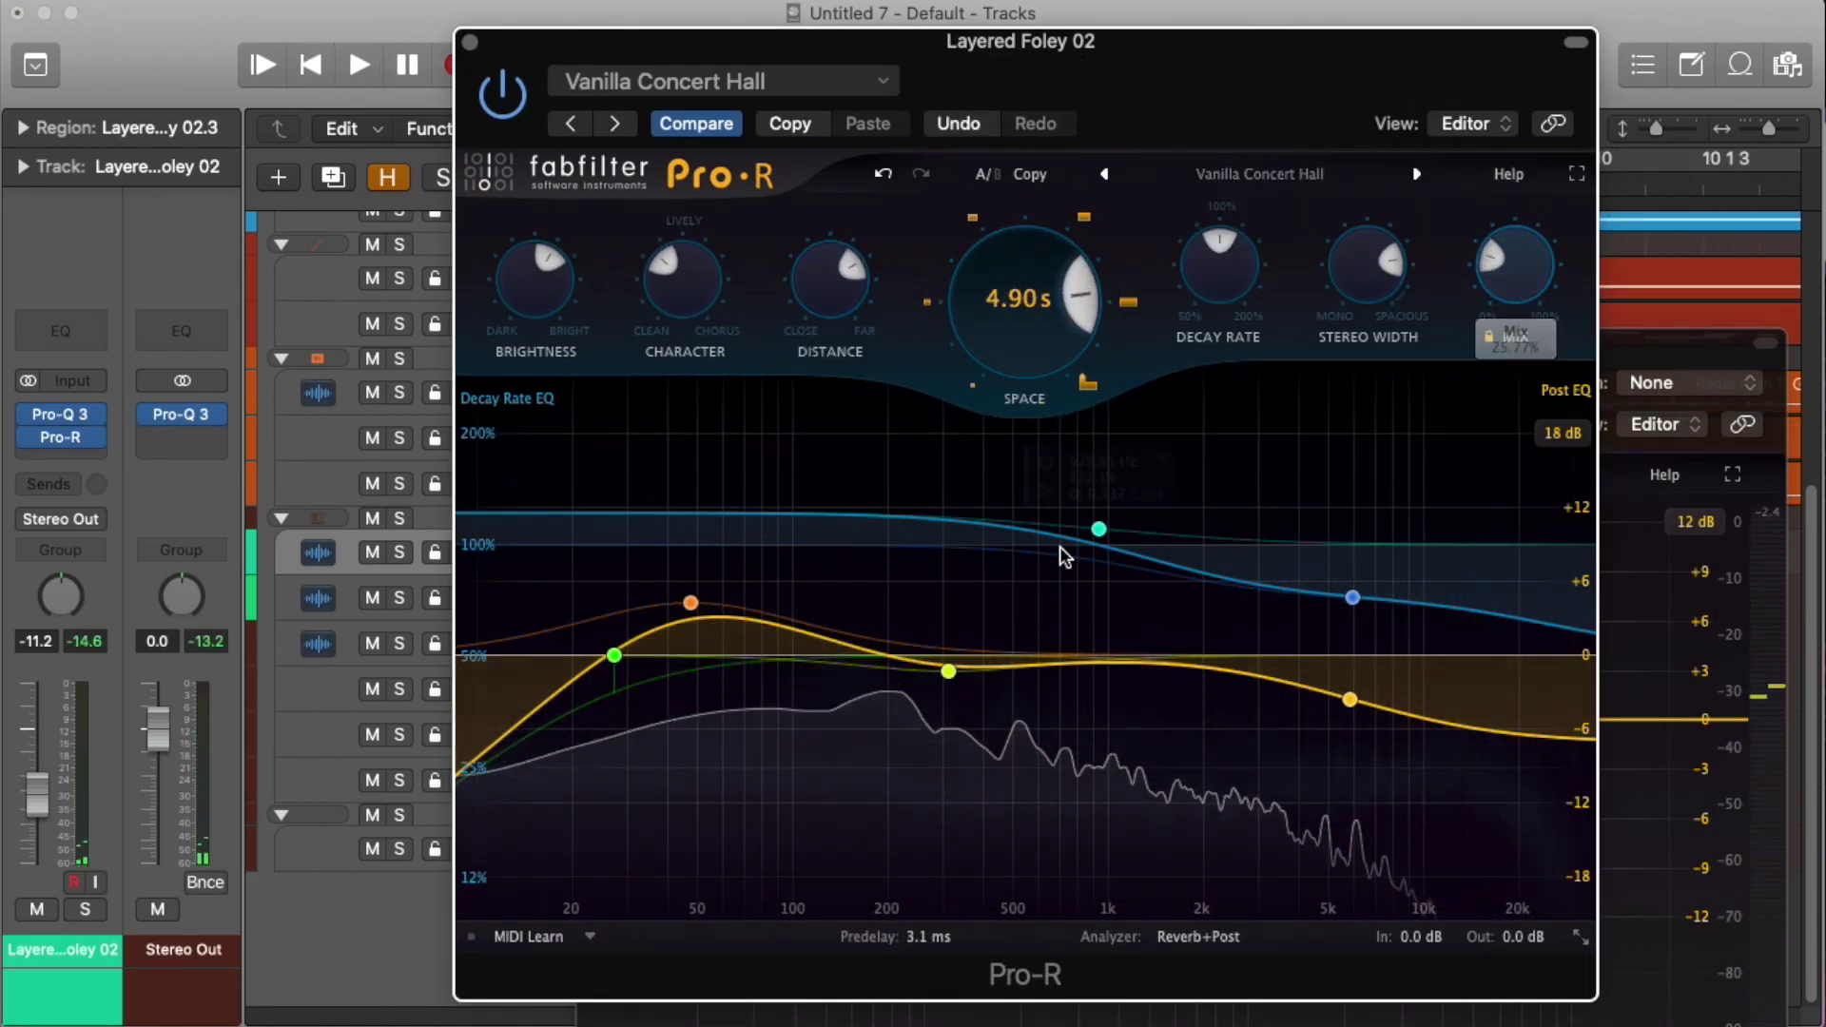
pyautogui.moveTo(536, 286); pyautogui.dragTo(536, 266)
pyautogui.moveTo(1219, 276); pyautogui.dragTo(1219, 262)
pyautogui.moveTo(1515, 290); pyautogui.dragTo(1516, 276)
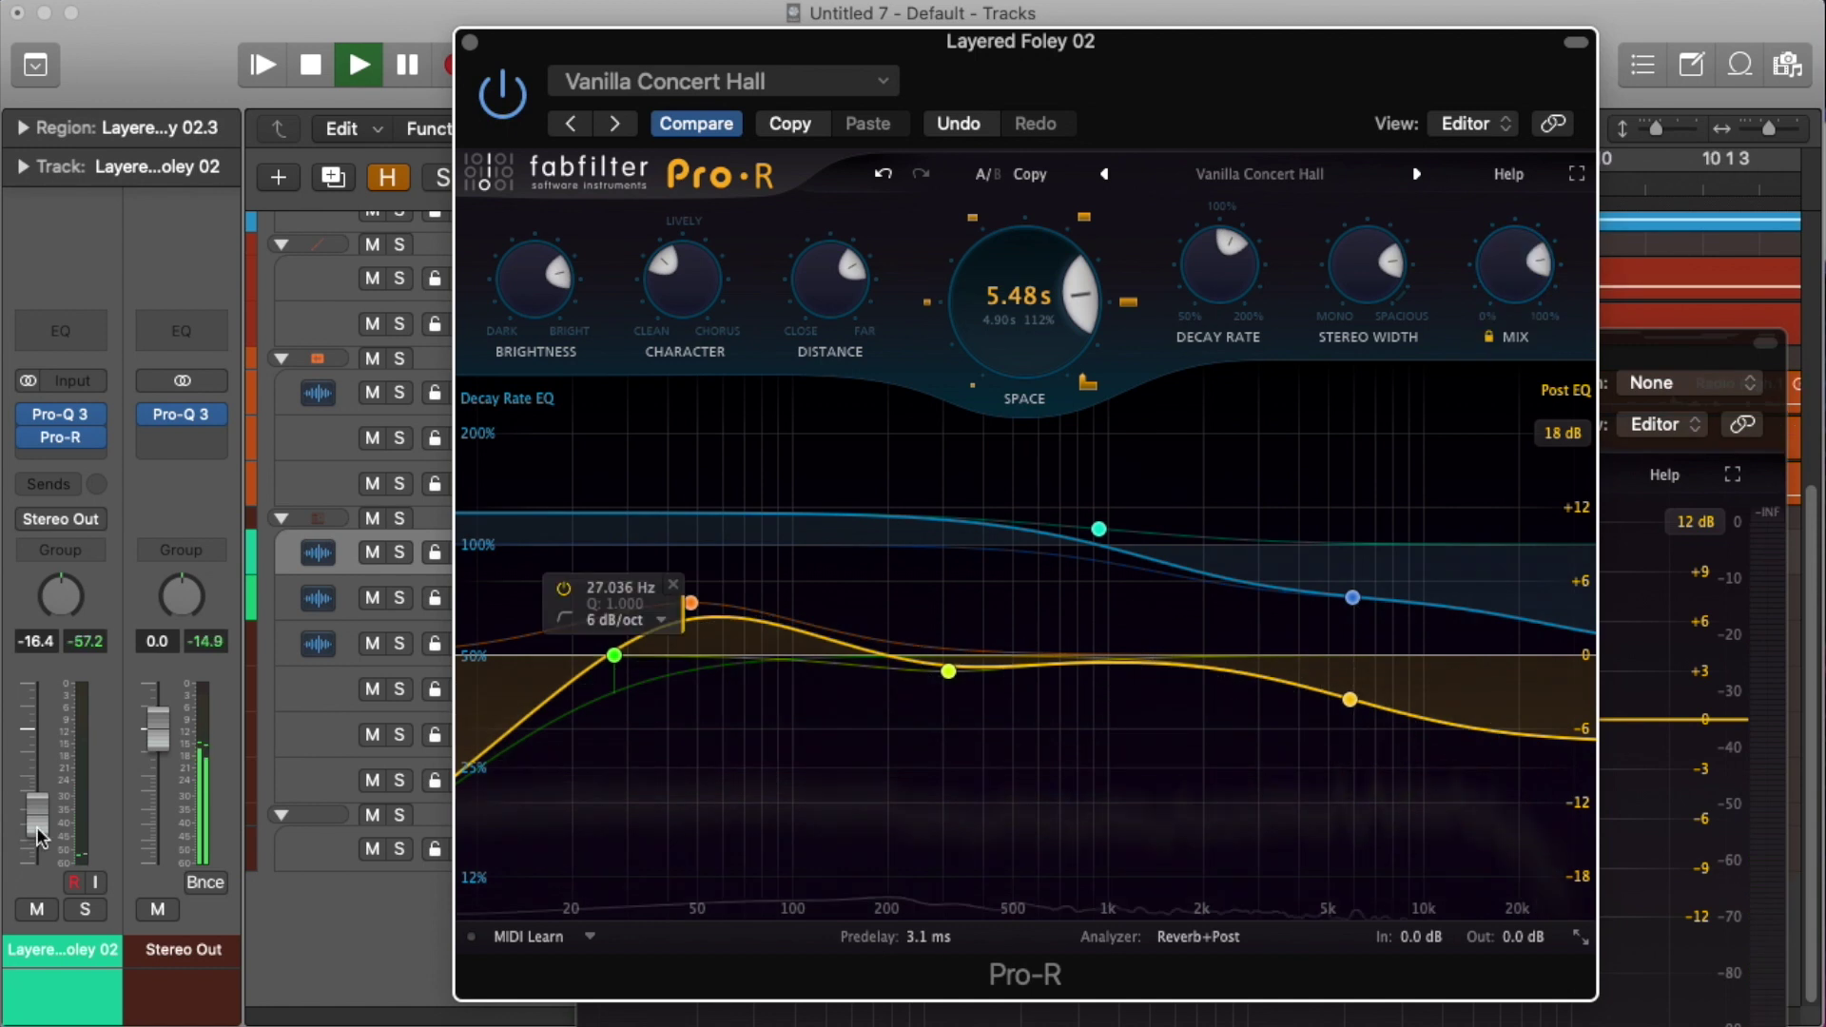
# Step: Close Pro-R, set the Layered Foley 02 track's volume to -14.0 dB and play the foley part from bar 9
pyautogui.press('super+w')
pyautogui.click(591, 342)
pyautogui.press('space')
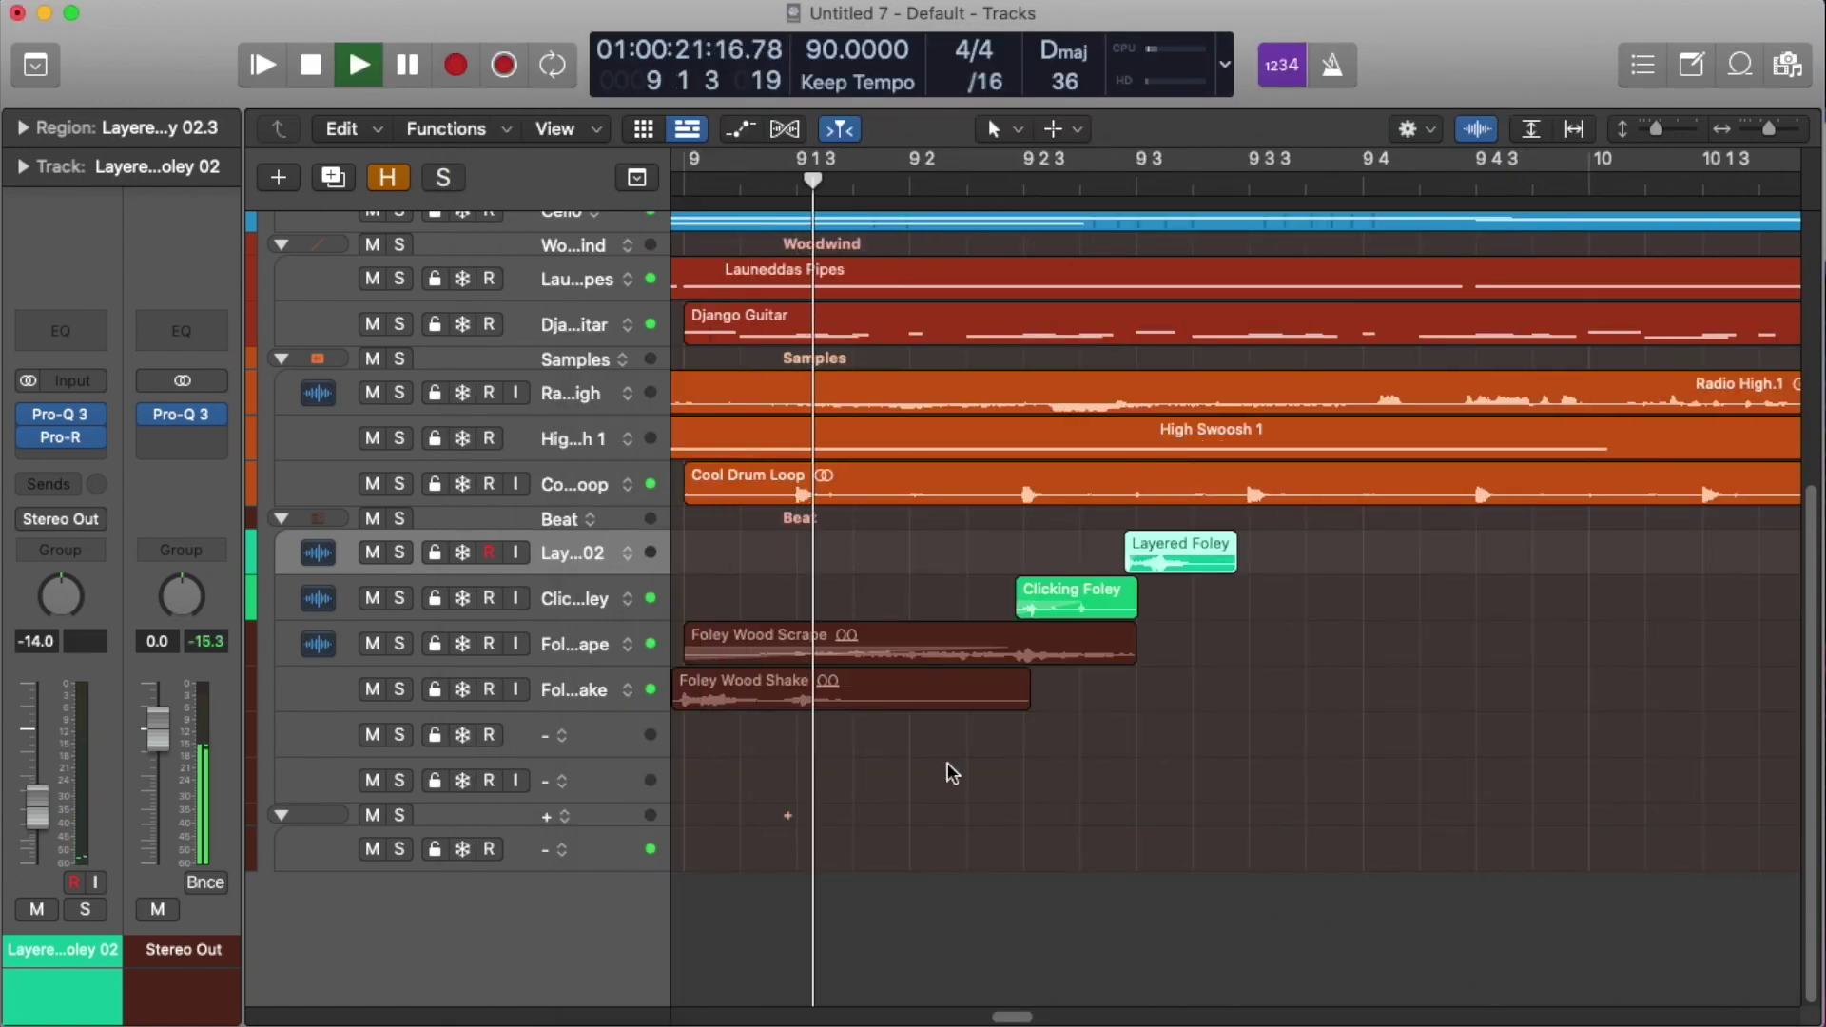
pyautogui.hscroll(-2, 1006, 1016)
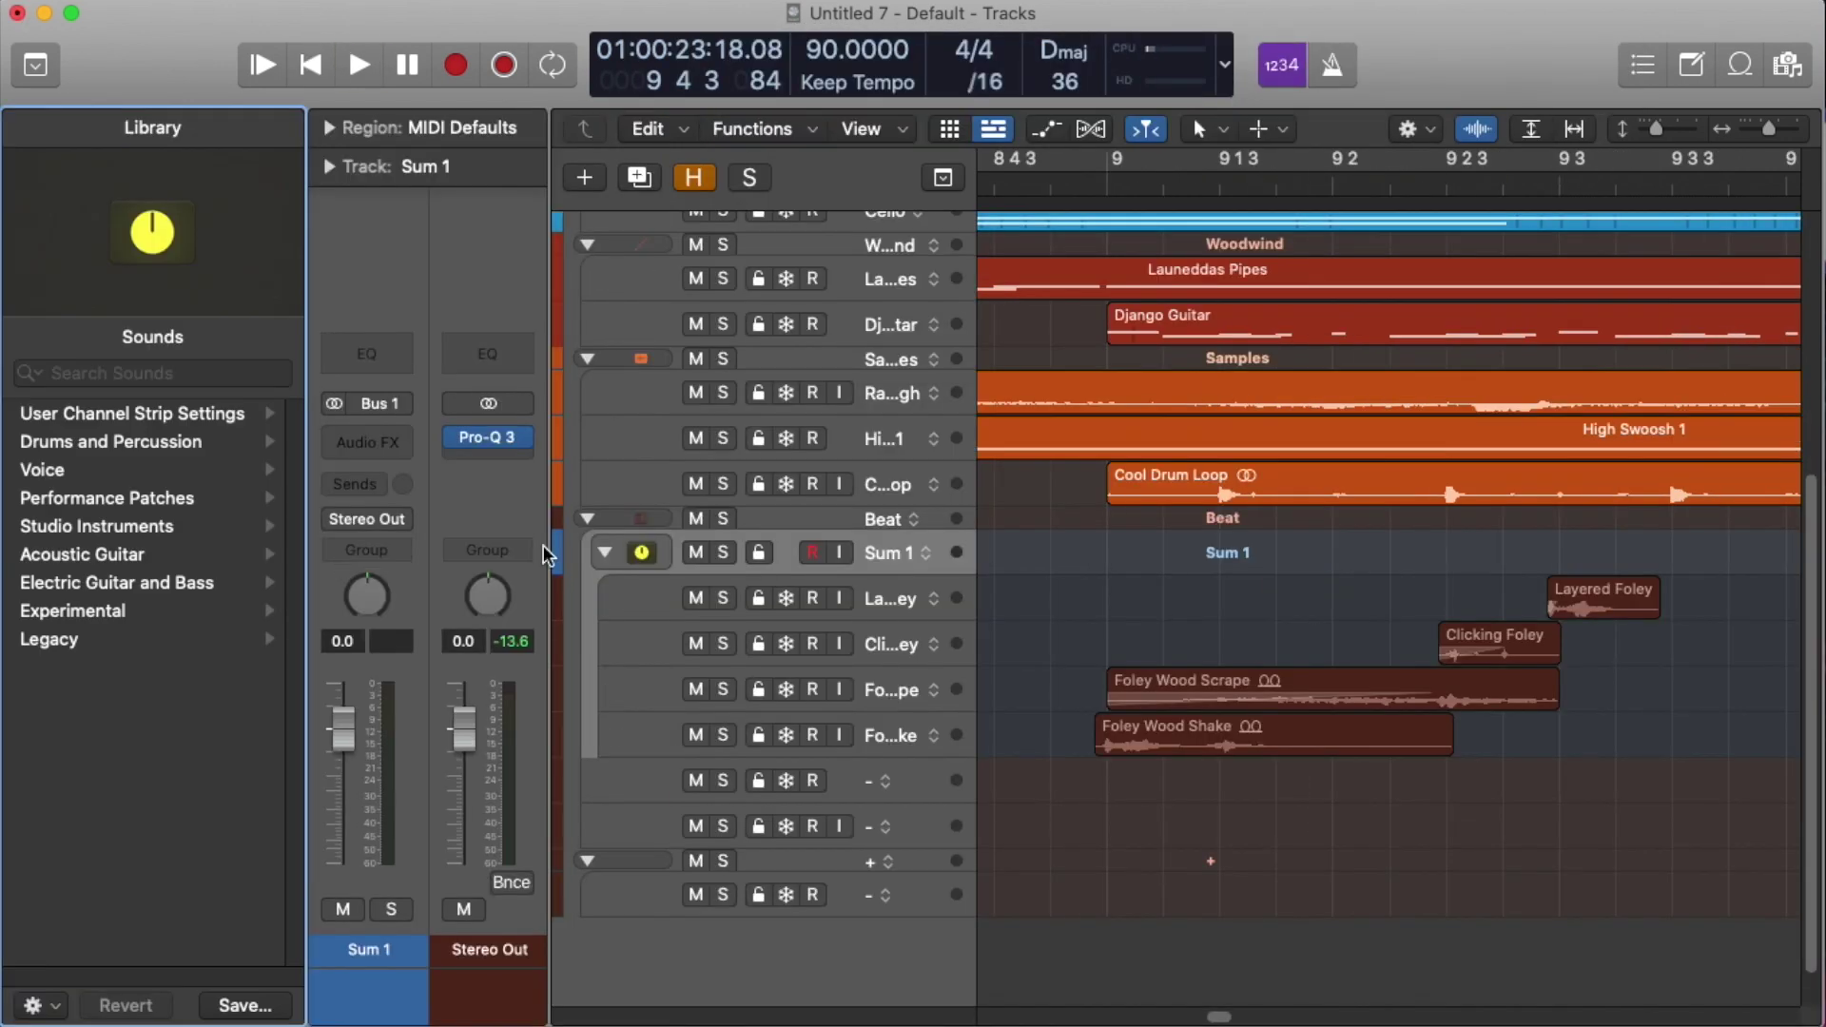
# Step: Colour the foley summing stack dark brown to match the Beat folder and rename it Foley
pyautogui.hotkey('alt', 'c')
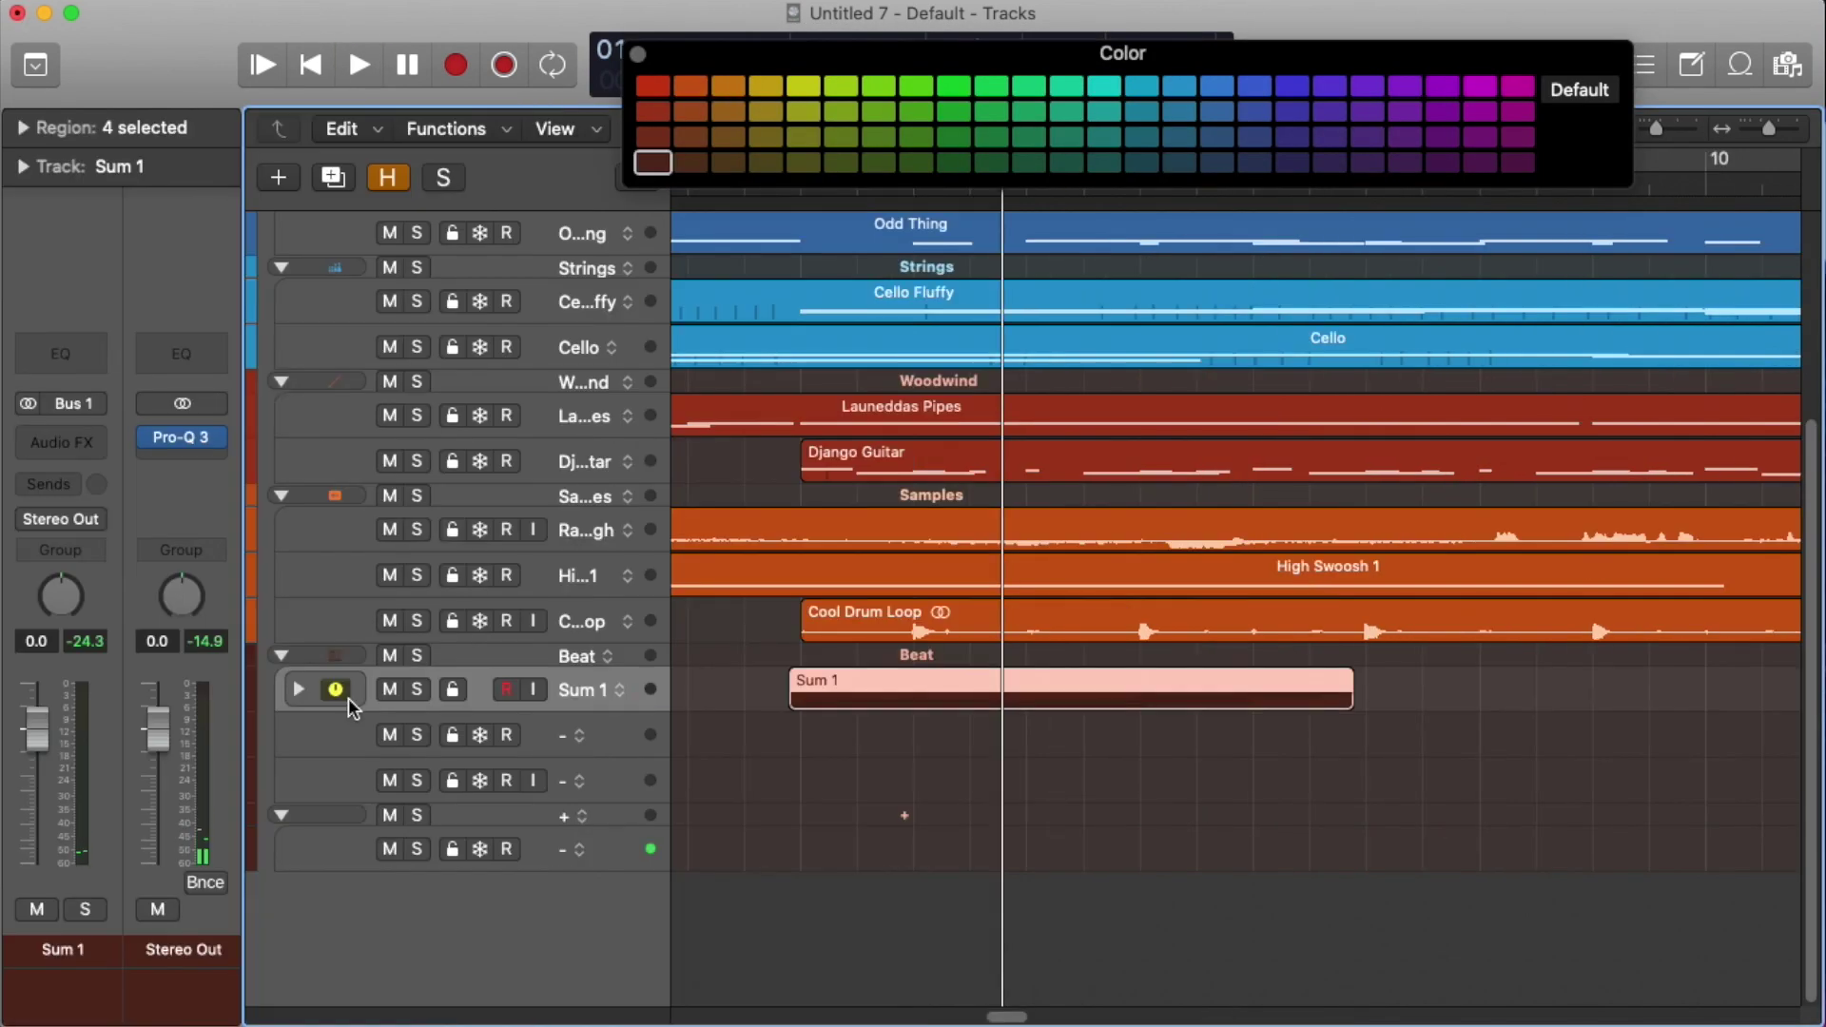
pyautogui.click(343, 694)
pyautogui.click(685, 400)
pyautogui.doubleClick(571, 685)
# Step: Place the Oak Hit Birds and Dishwasher Hit 02 samples at 9 3, play them and close the loop browser
pyautogui.moveTo(758, 839); pyautogui.dragTo(1379, 787)
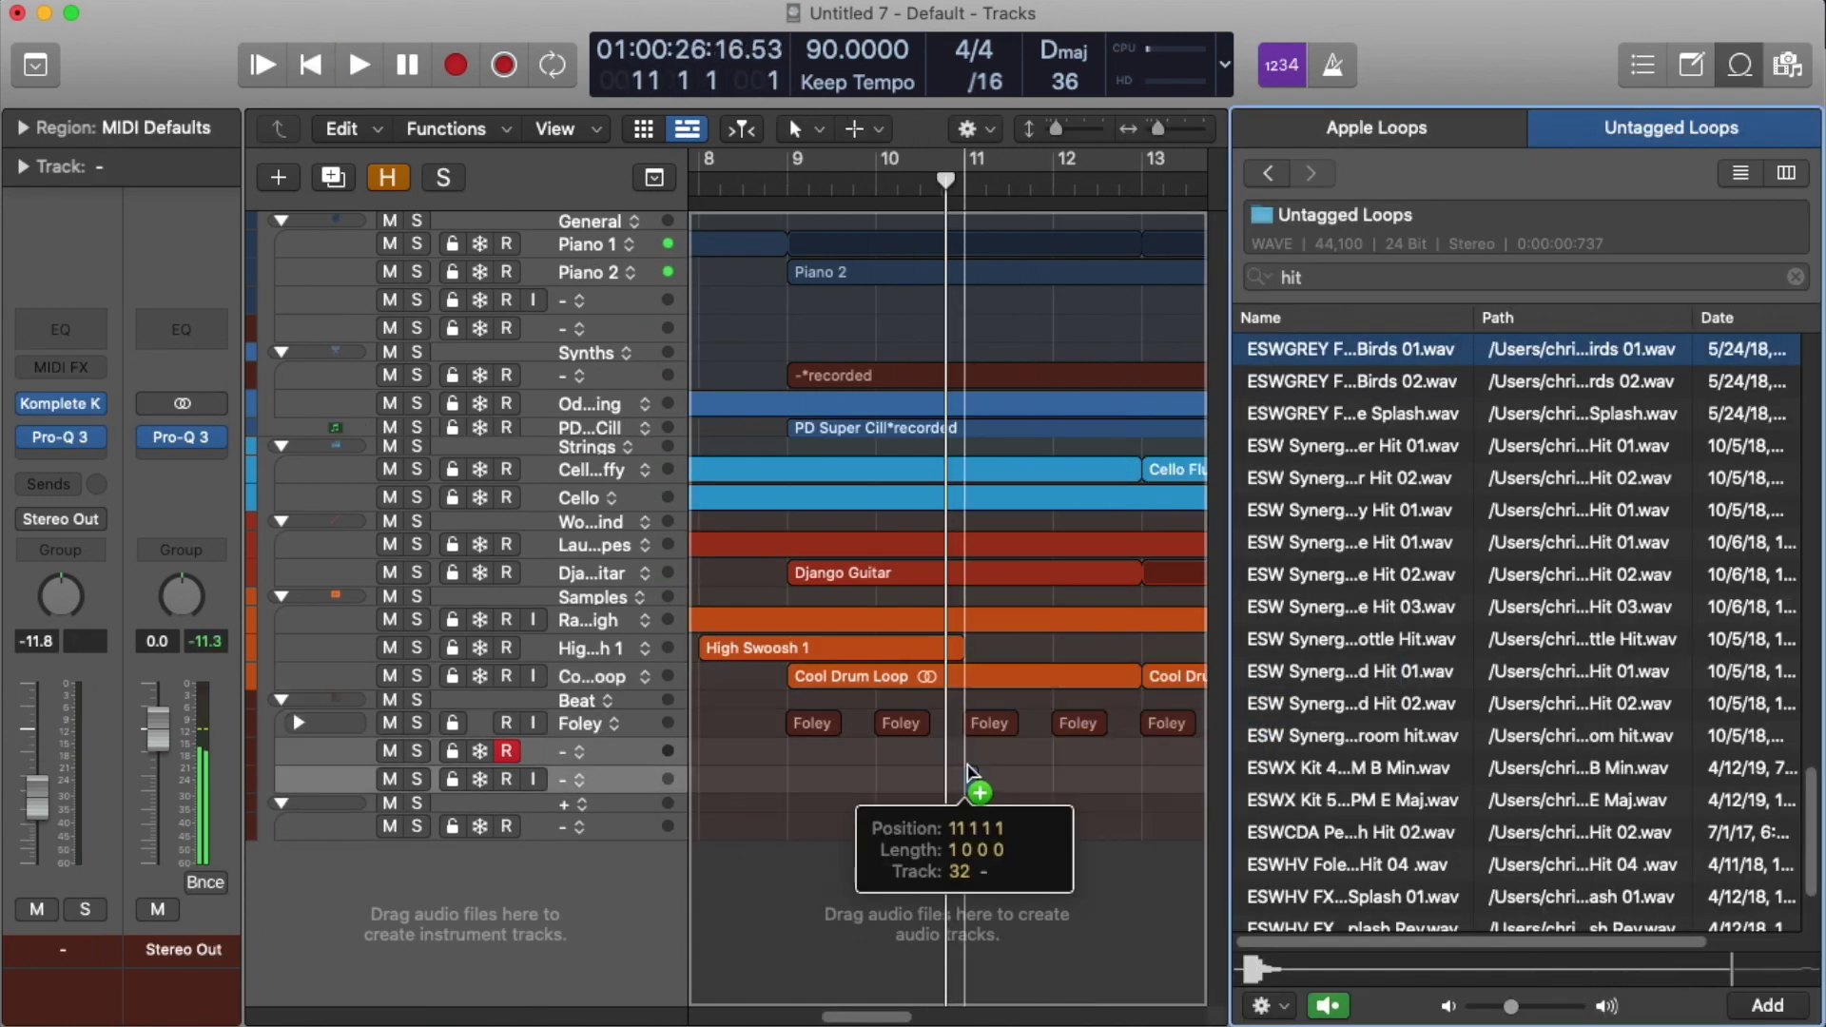
pyautogui.moveTo(970, 766); pyautogui.dragTo(829, 782)
pyautogui.click(996, 290)
pyautogui.press('space')
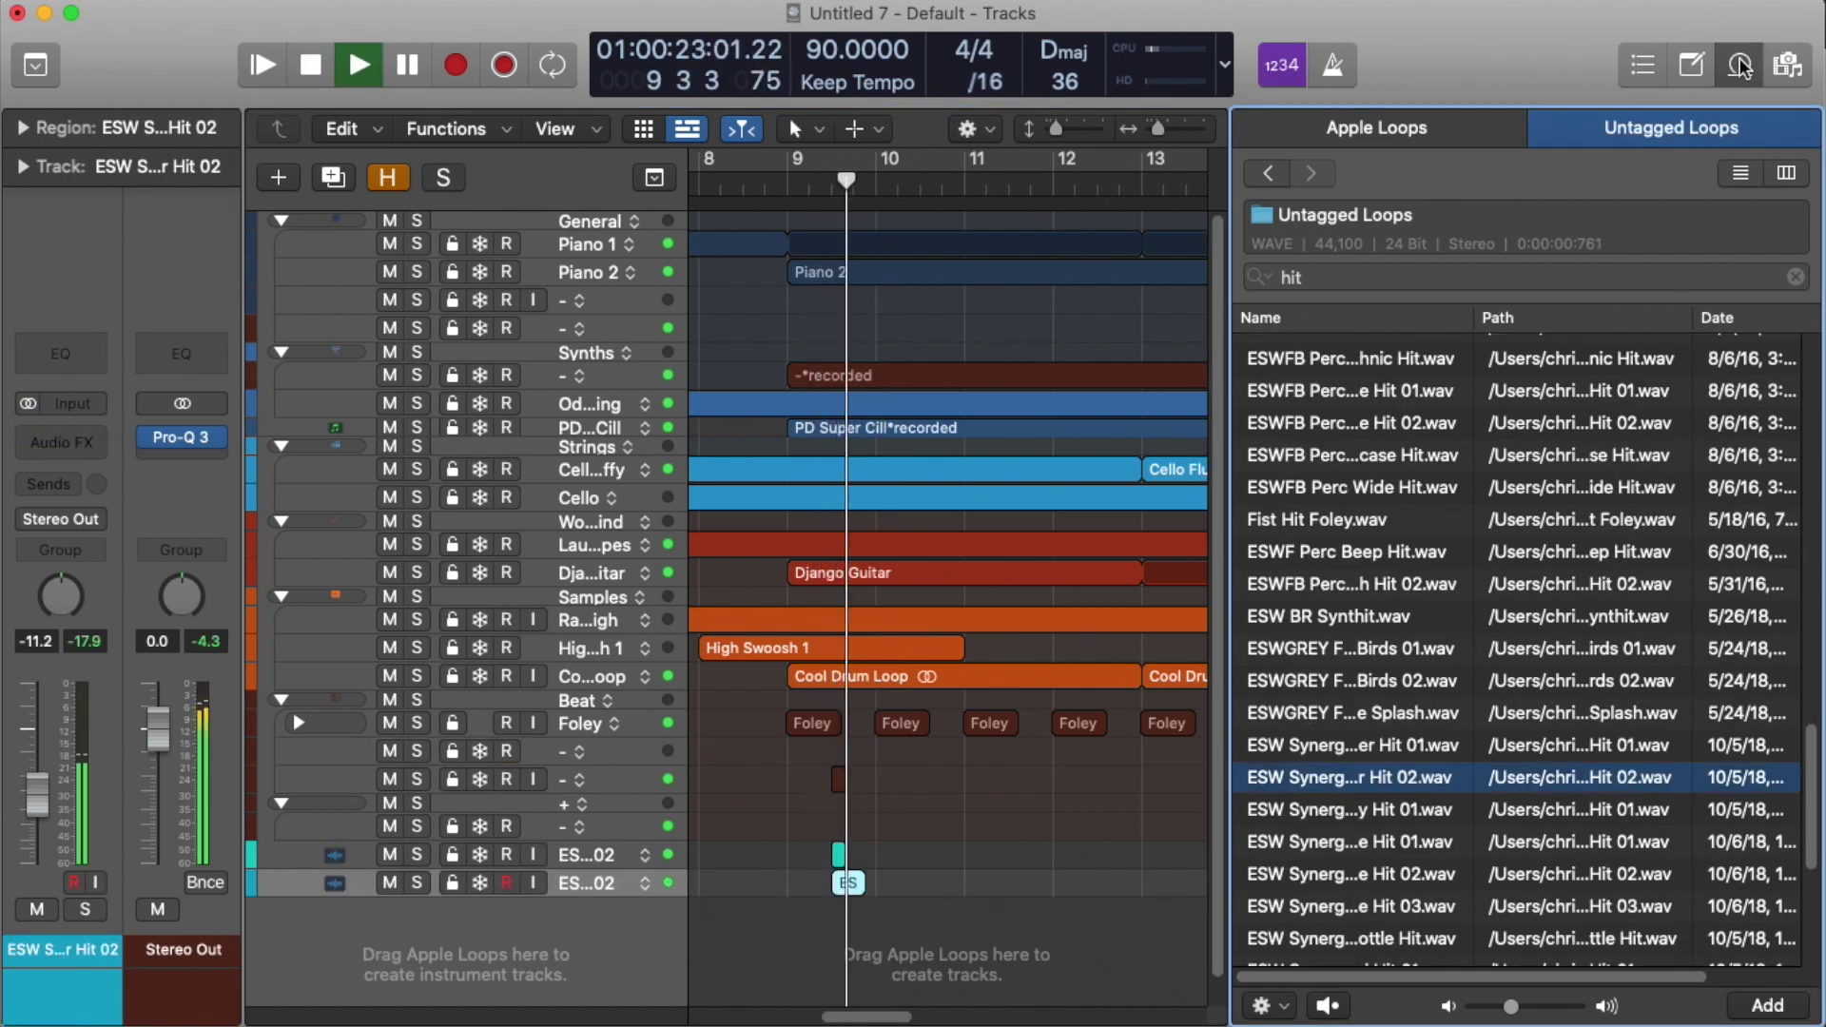
pyautogui.click(1740, 64)
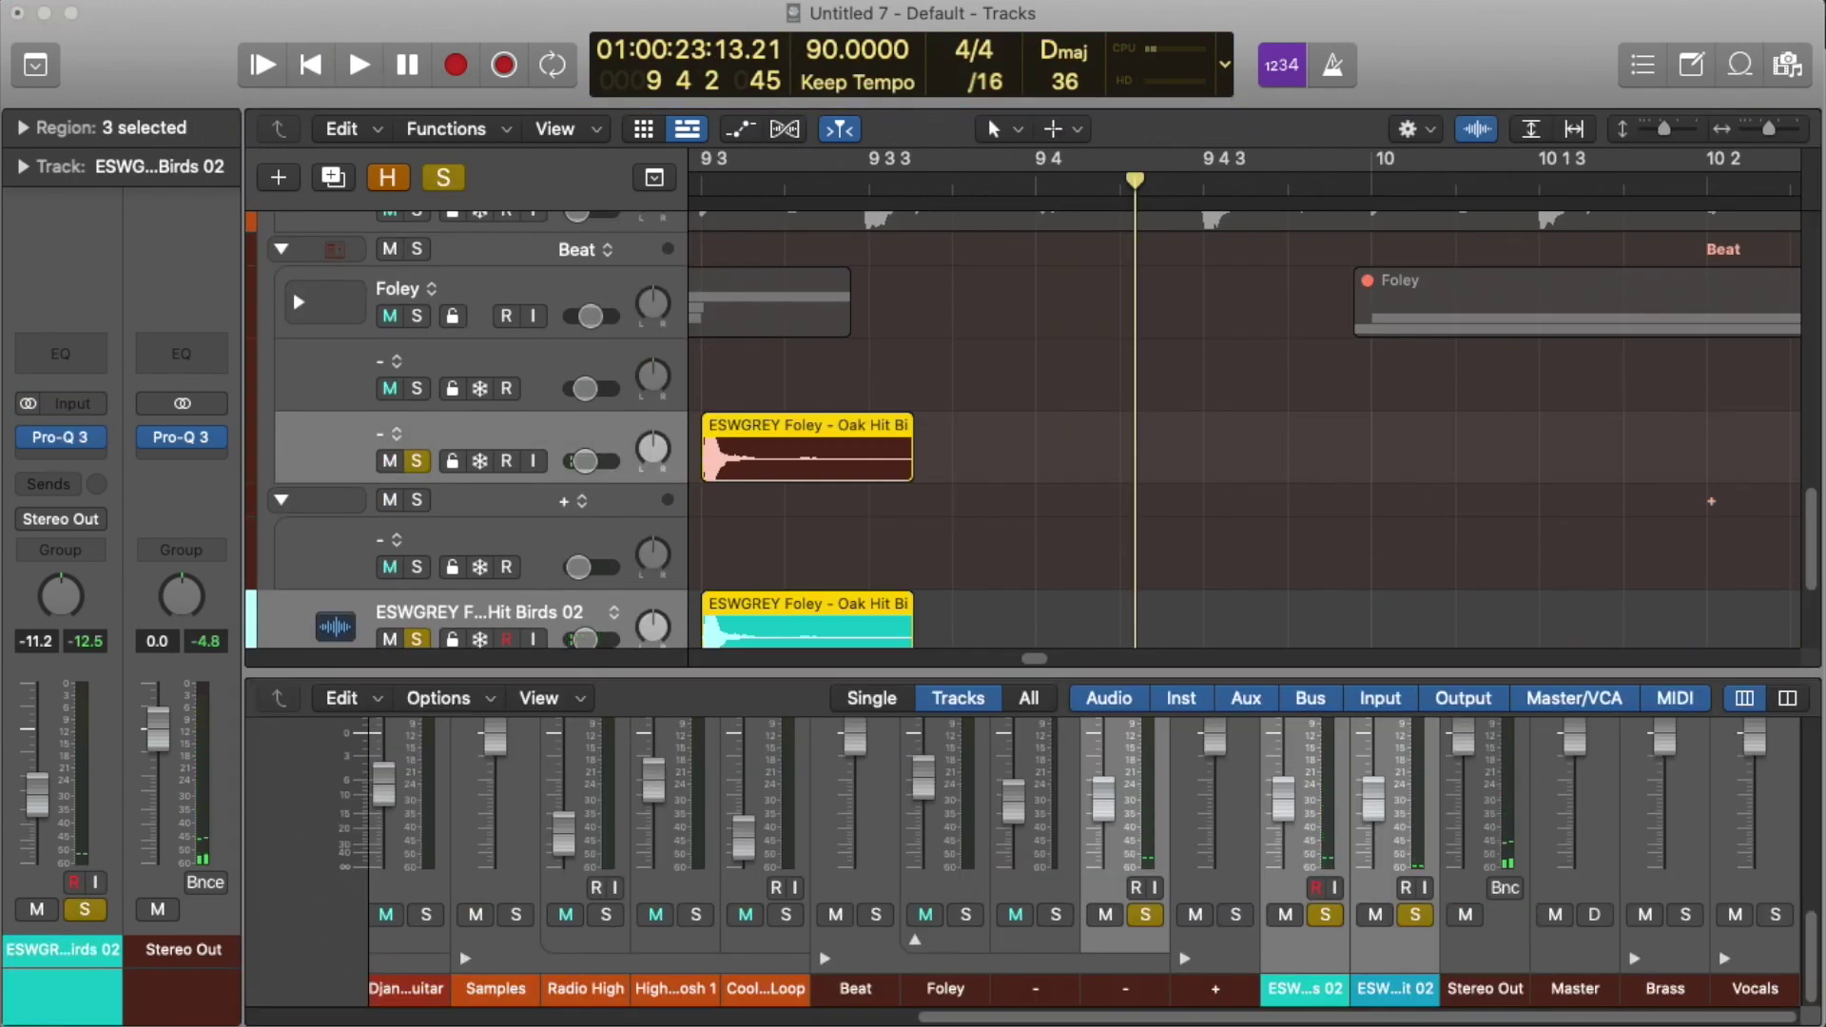
# Step: Play the three soloed hit samples around 9 3 and examine their regions
pyautogui.press('space')
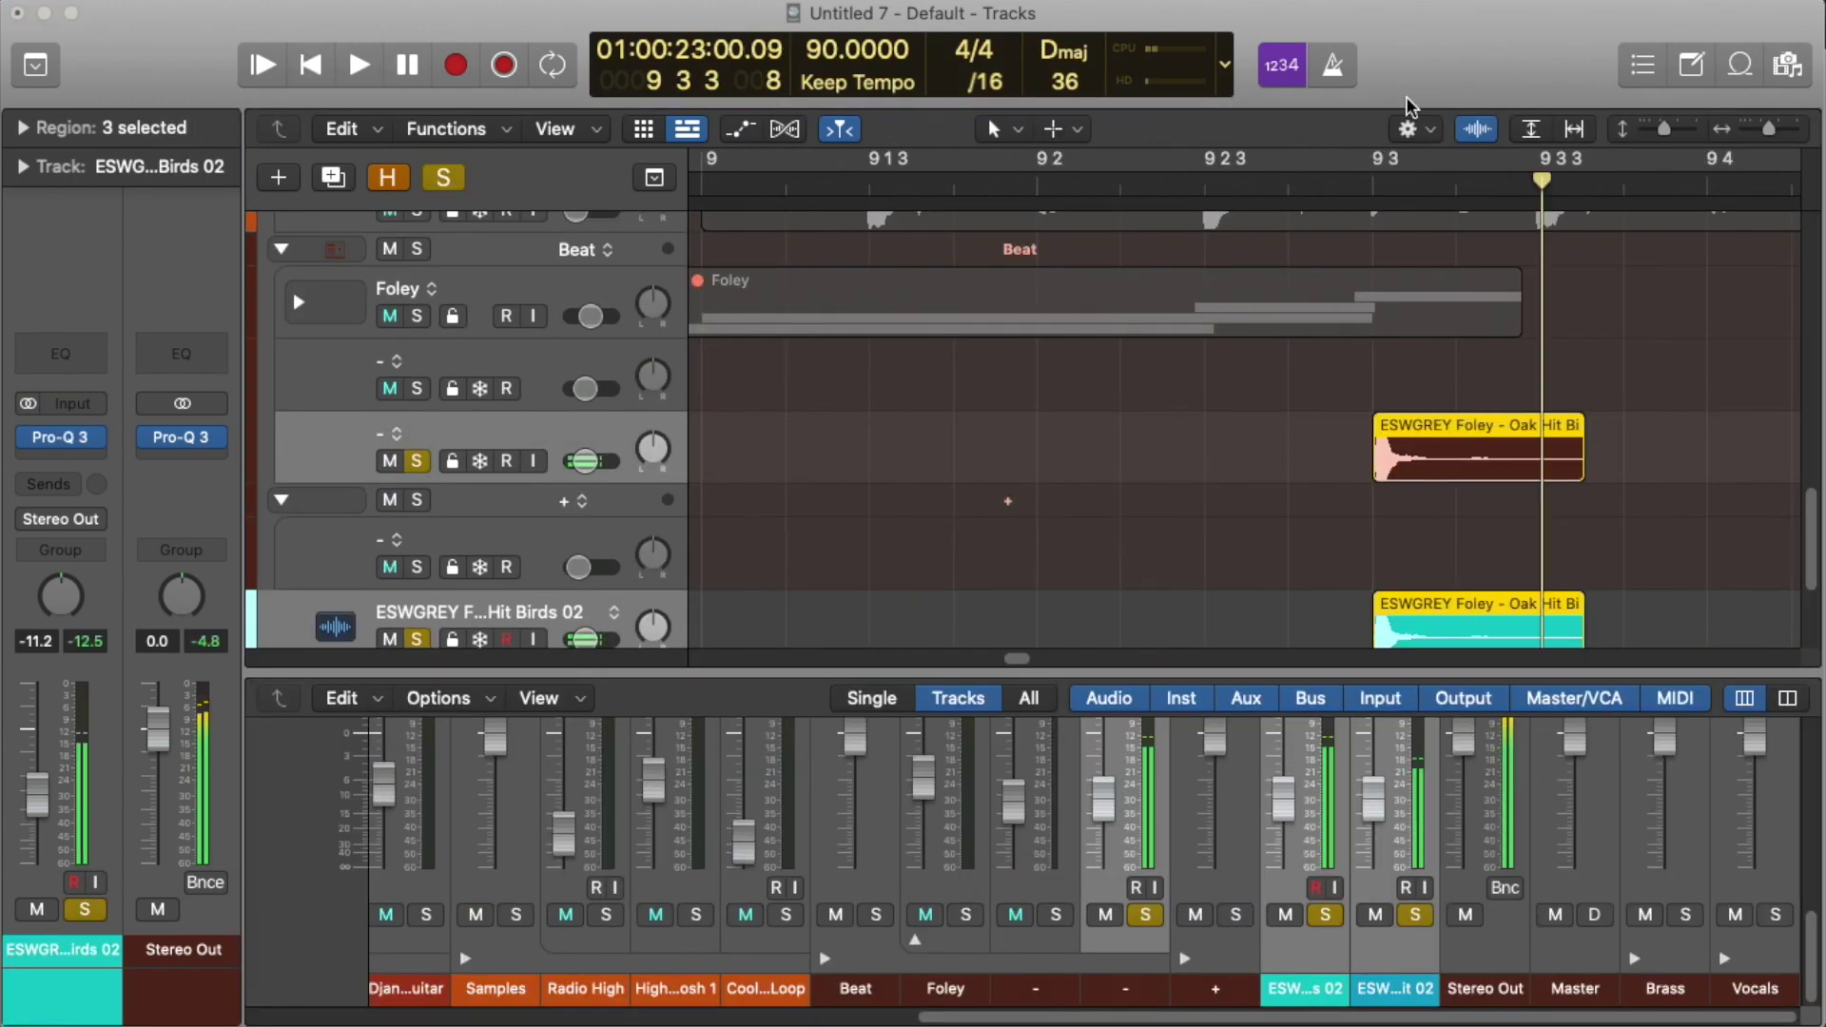
pyautogui.scroll(-5, 1236, 428)
pyautogui.hscroll(5, 1236, 428)
pyautogui.moveTo(1547, 499)
pyautogui.mouseDown()
pyautogui.moveTo(1204, 498)
pyautogui.moveTo(1546, 498)
pyautogui.mouseUp()
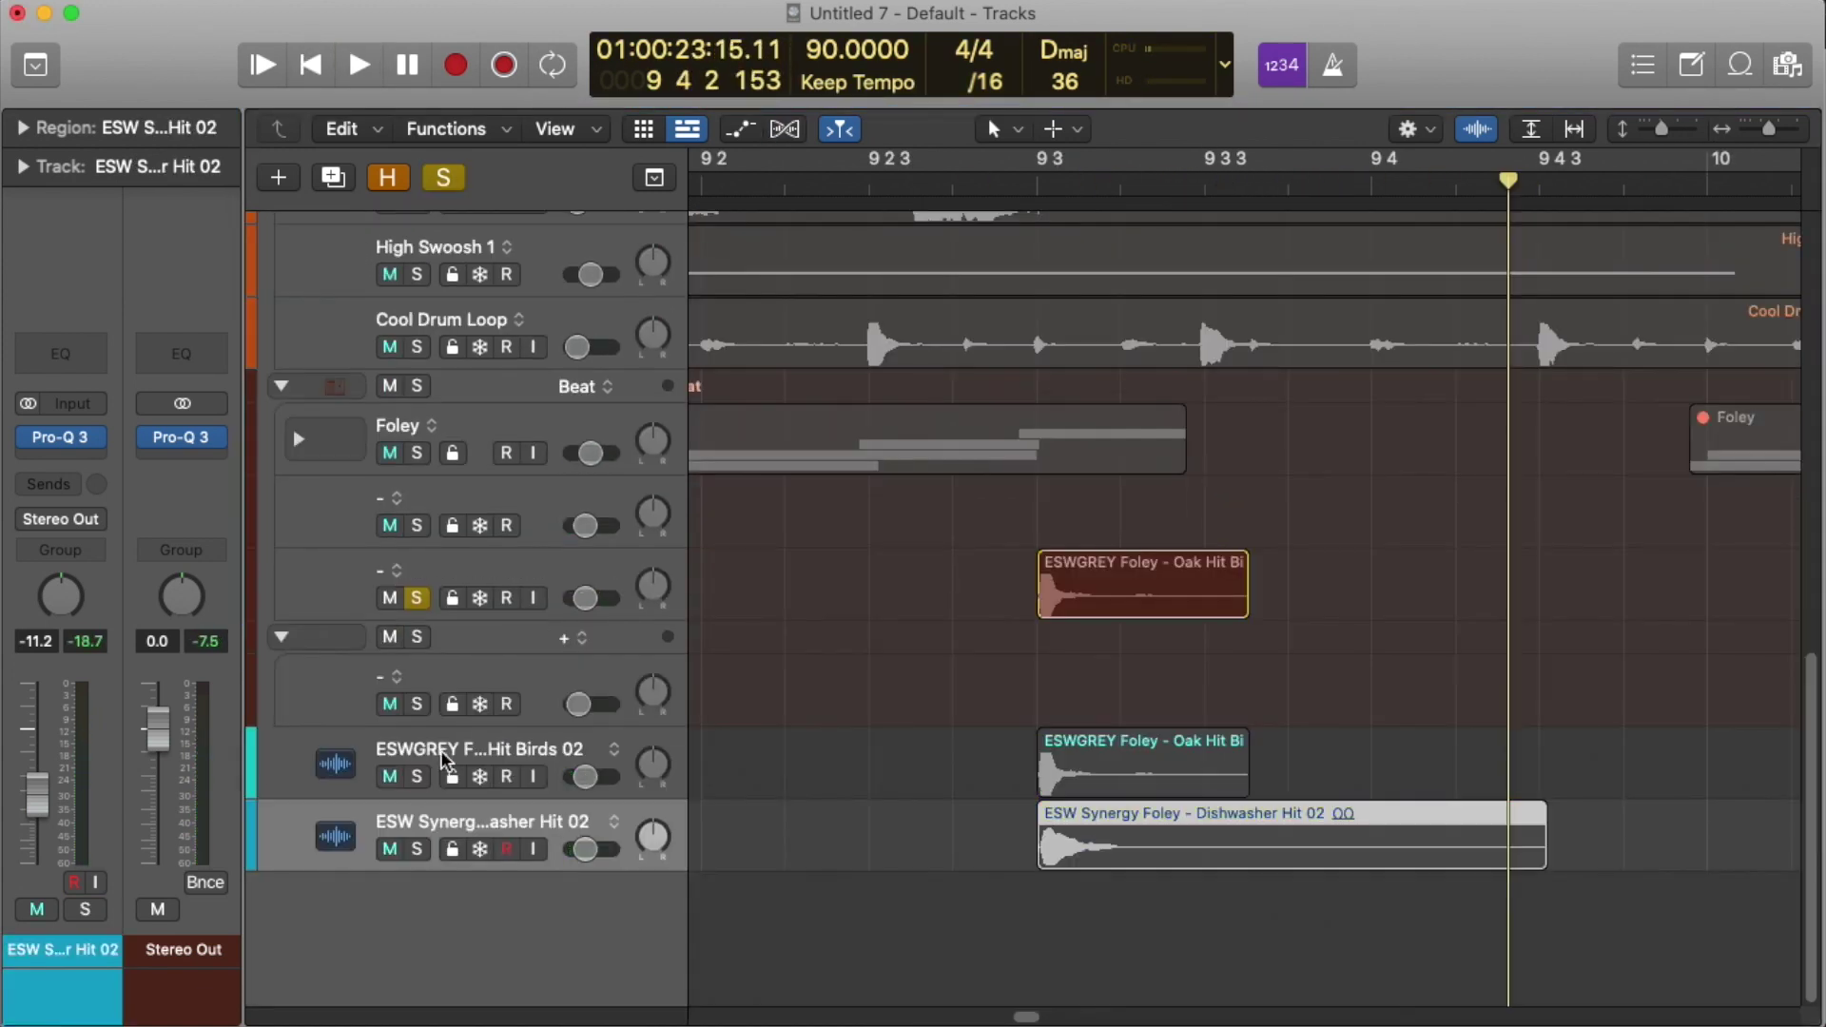
# Step: Name the two new hit tracks Bird 1 and Bird 2 and play the Foley Hit stack
pyautogui.press('Tab')
pyautogui.write('B')
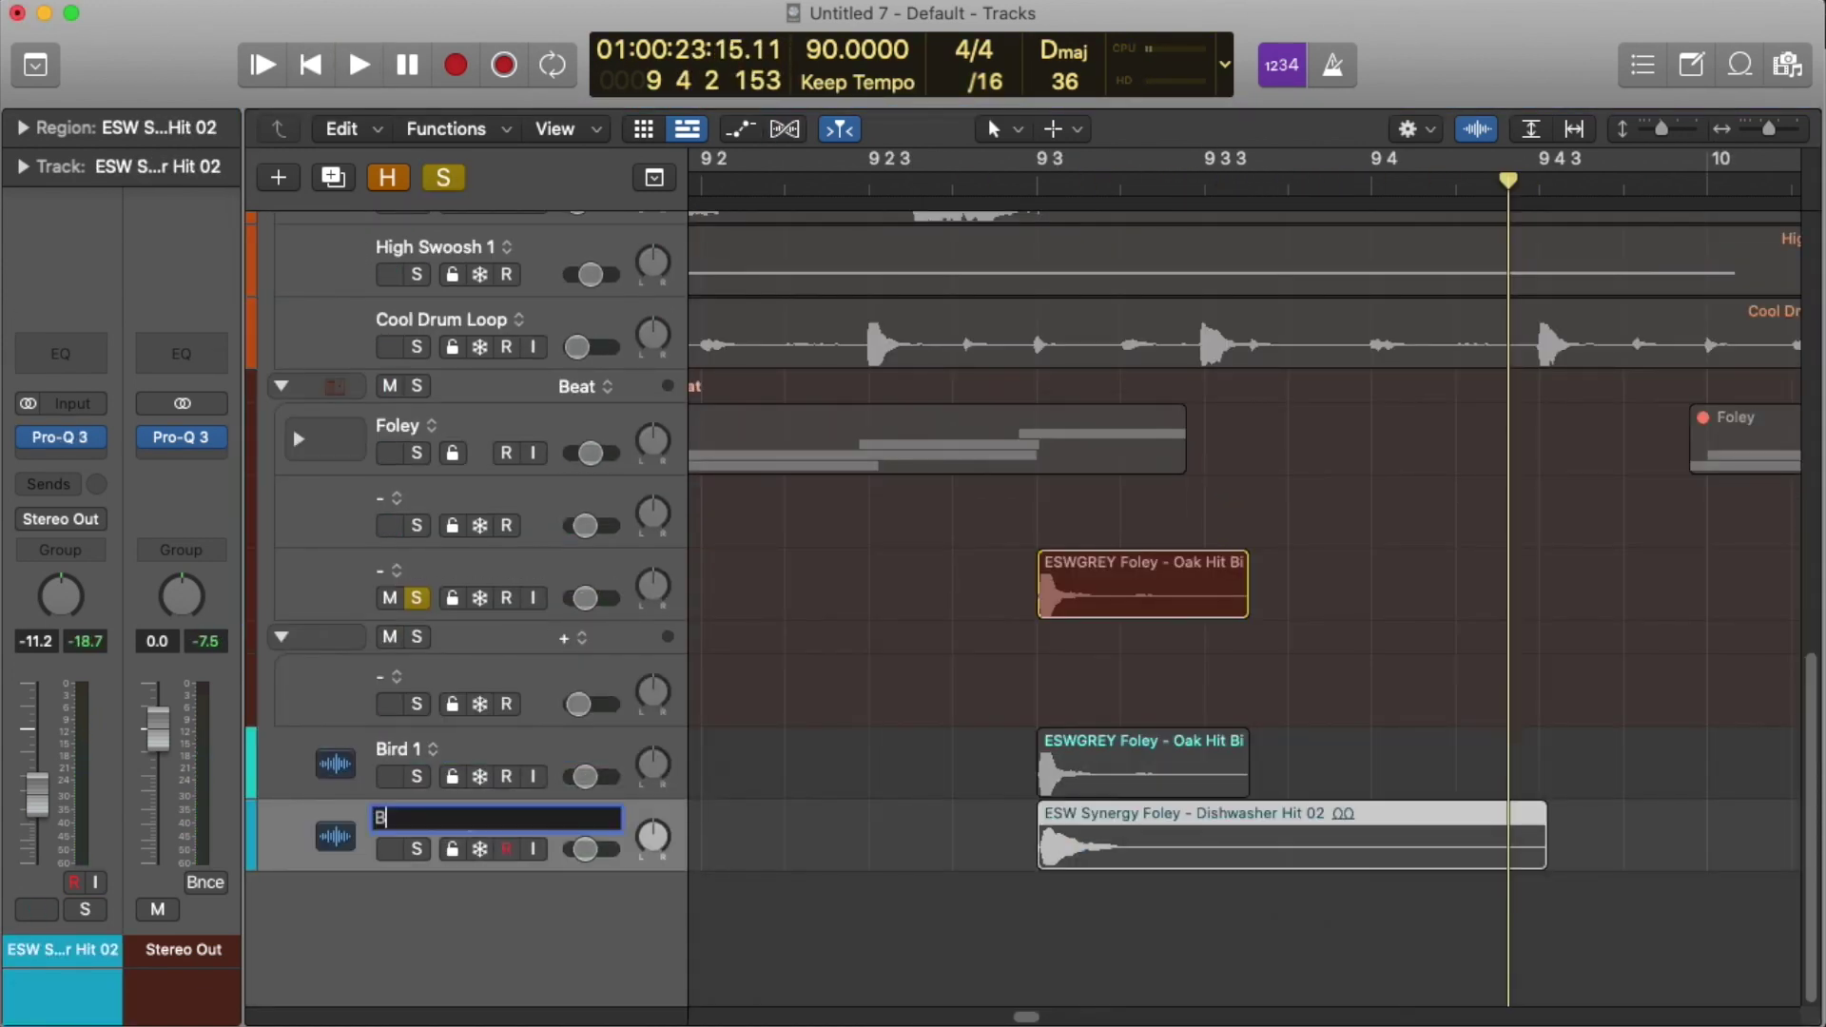
pyautogui.write('ird 2')
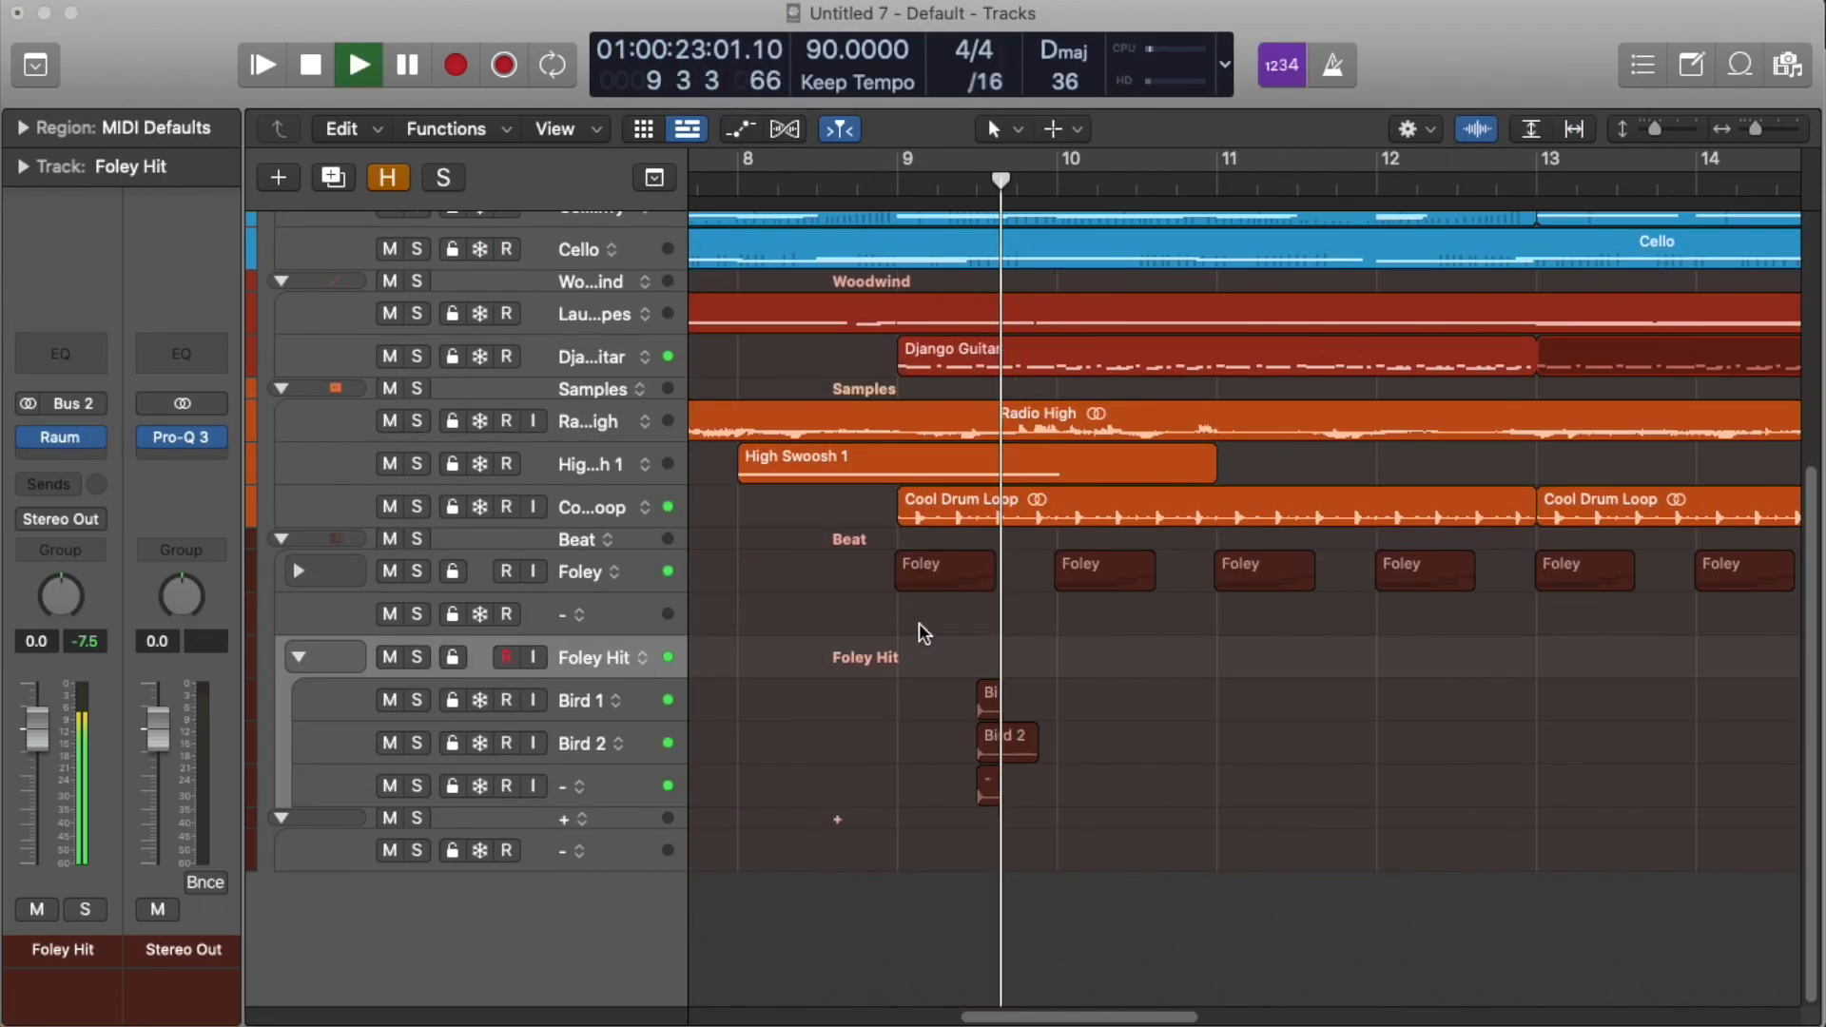
pyautogui.press('space')
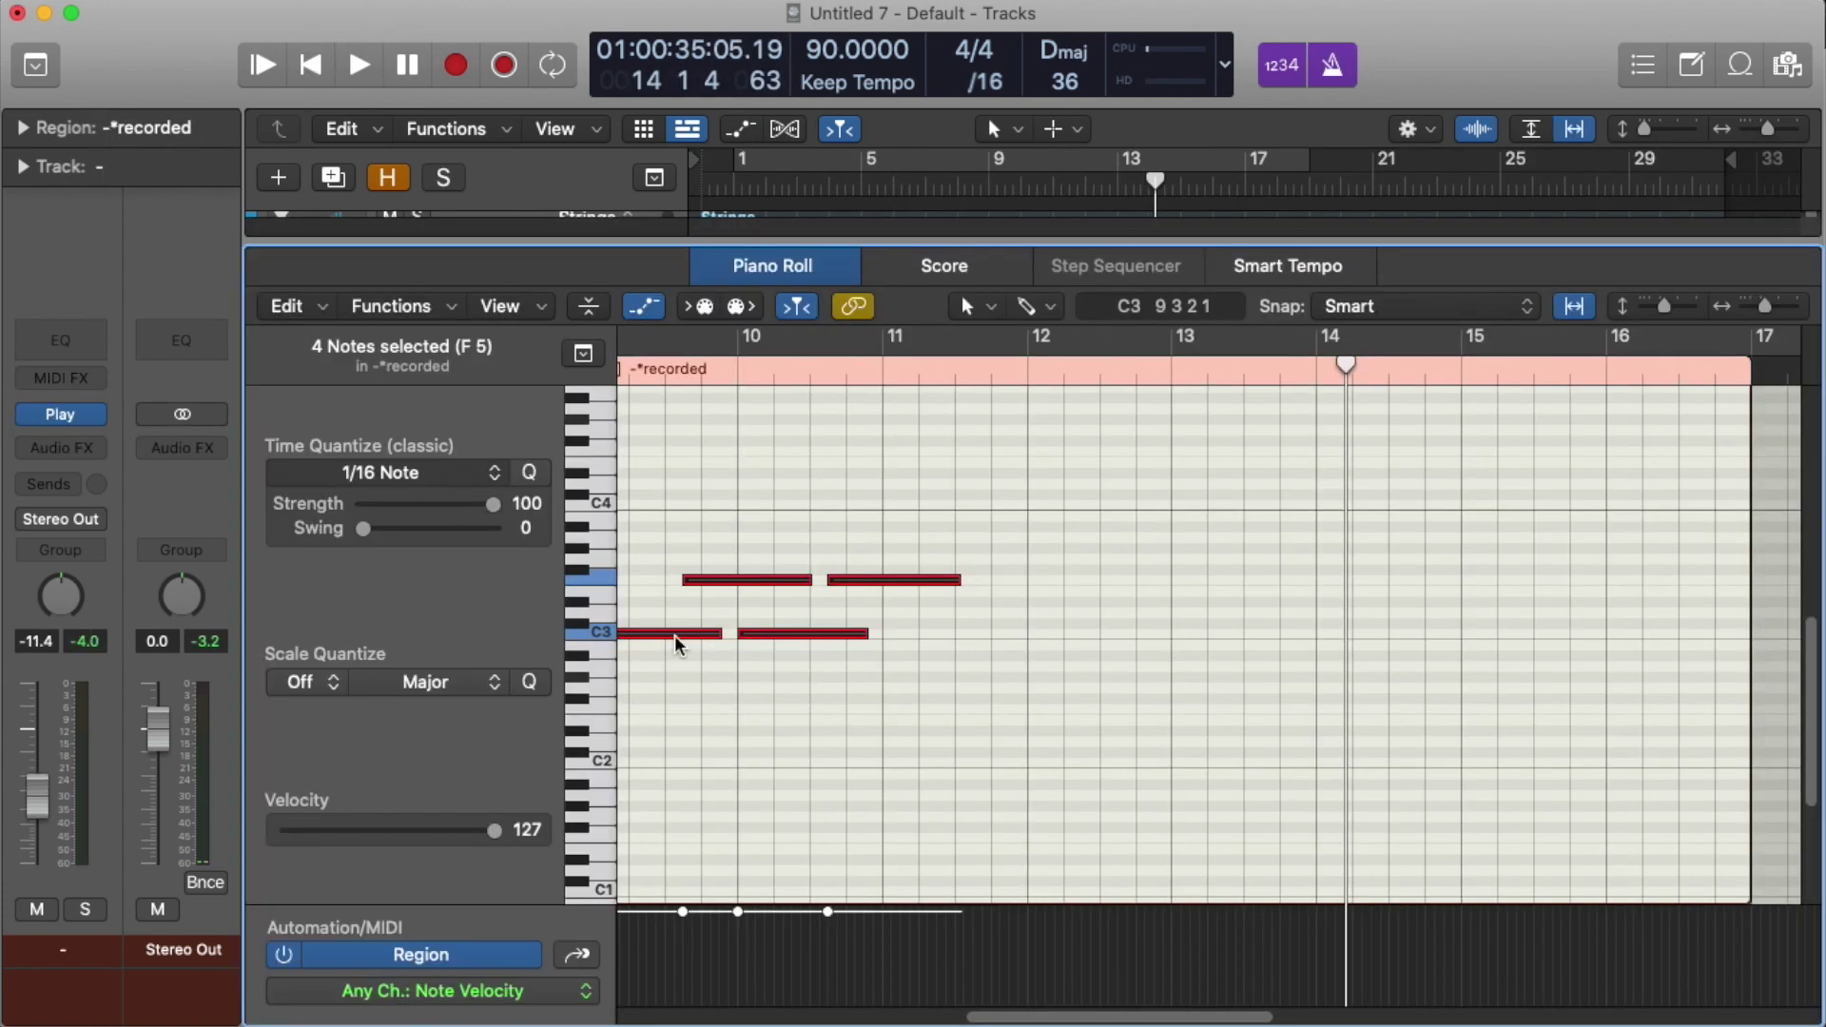
# Step: Copy the four selected notes about two bars later in the recorded region
pyautogui.moveTo(681, 640); pyautogui.dragTo(961, 643)
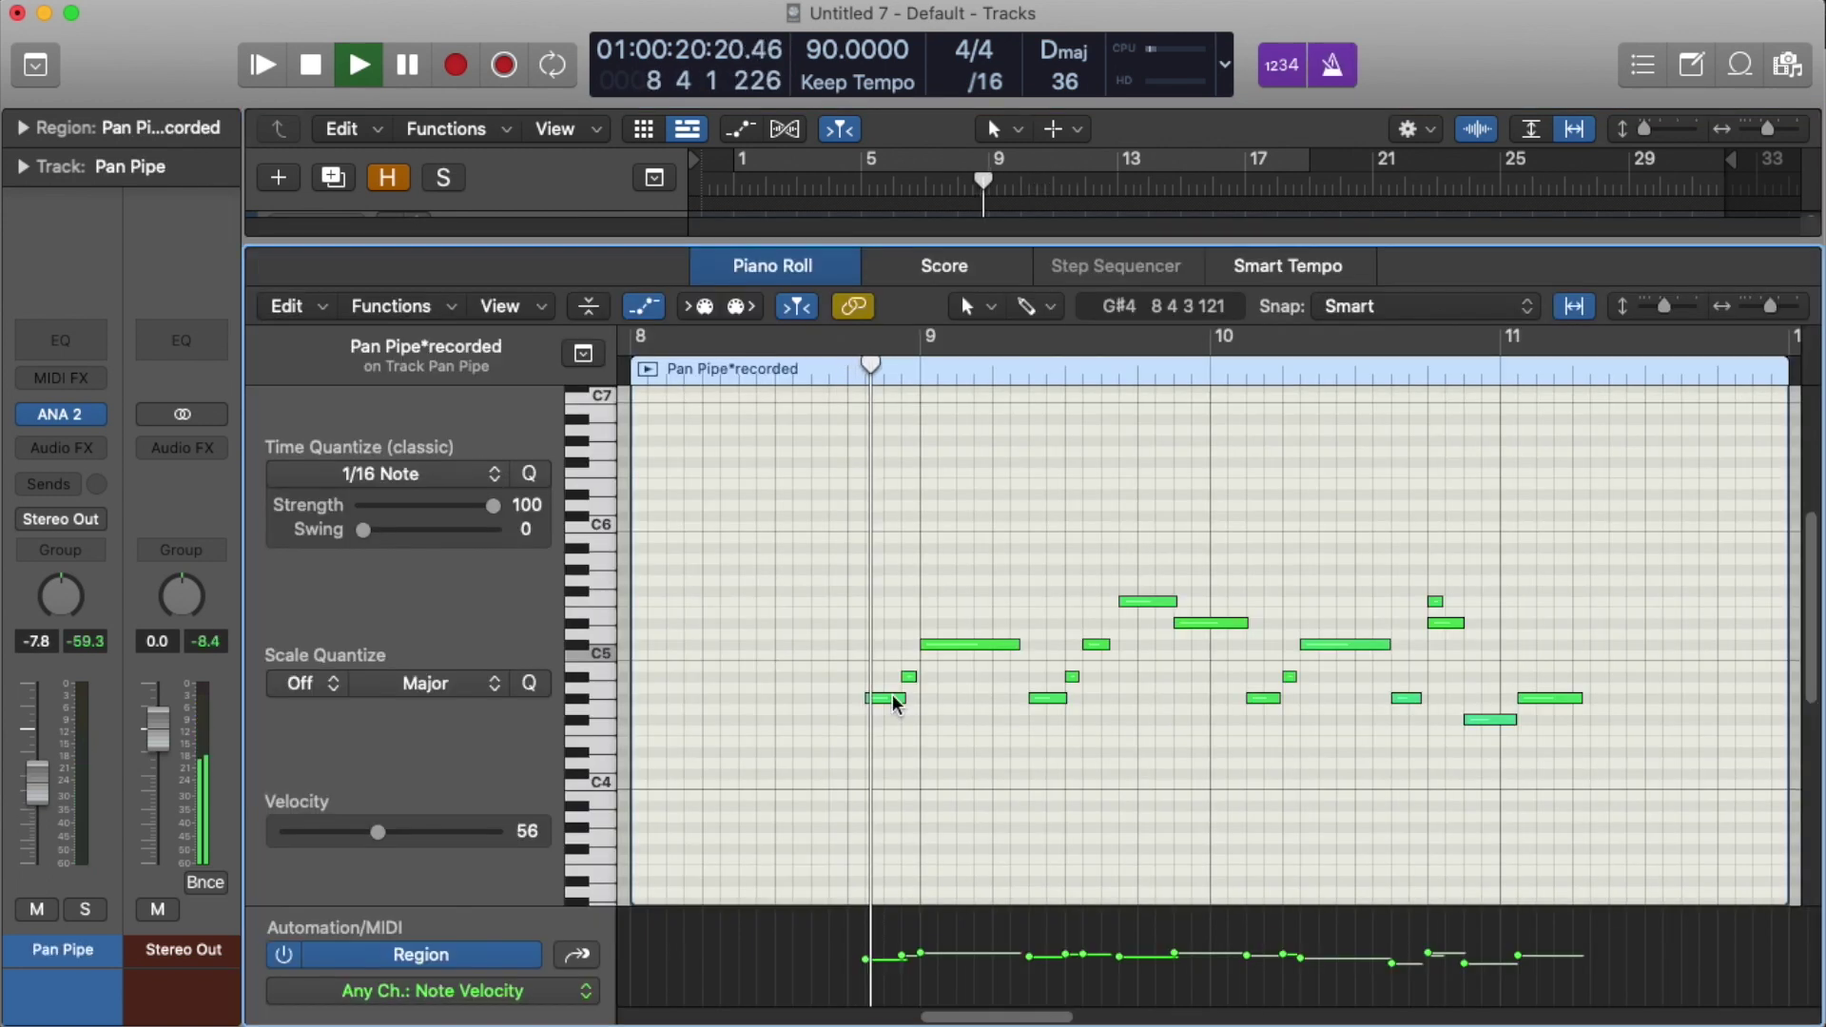
# Step: Shift the first three notes of the Pan Pipe region one sixteenth later and play the melody
pyautogui.moveTo(889, 704); pyautogui.dragTo(962, 635)
pyautogui.press('space')
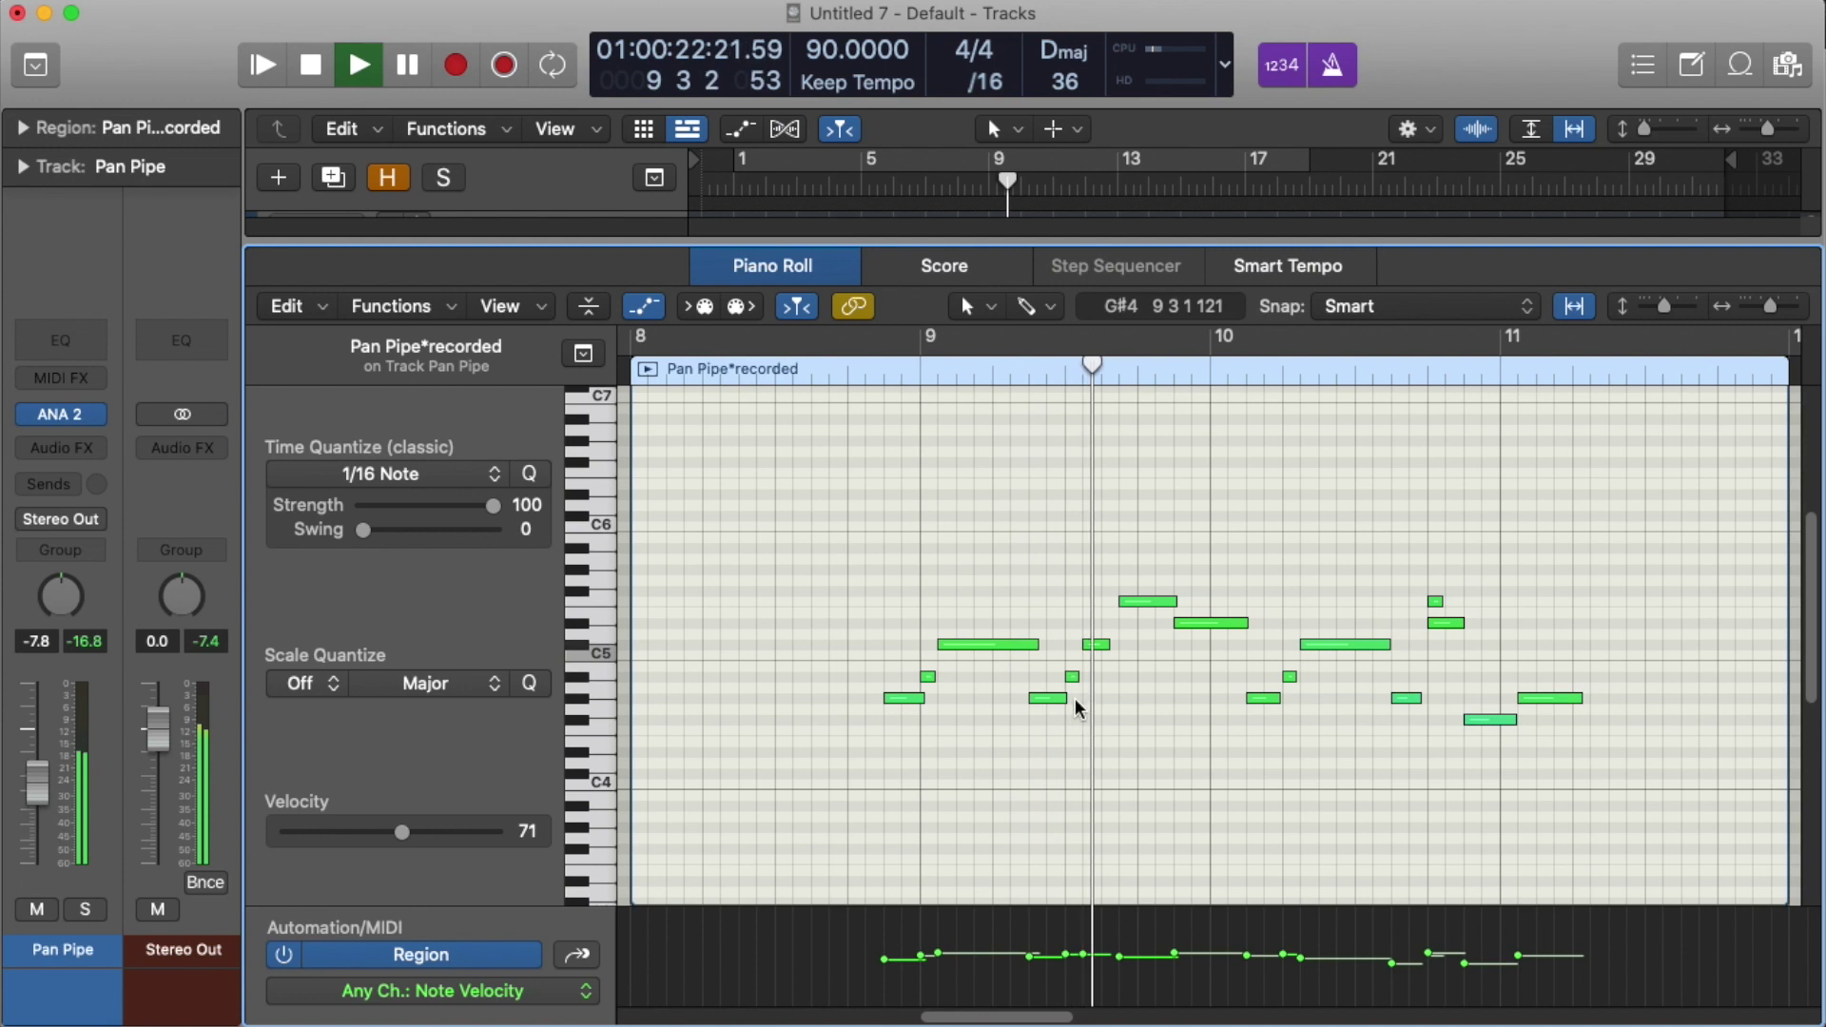
pyautogui.press('space')
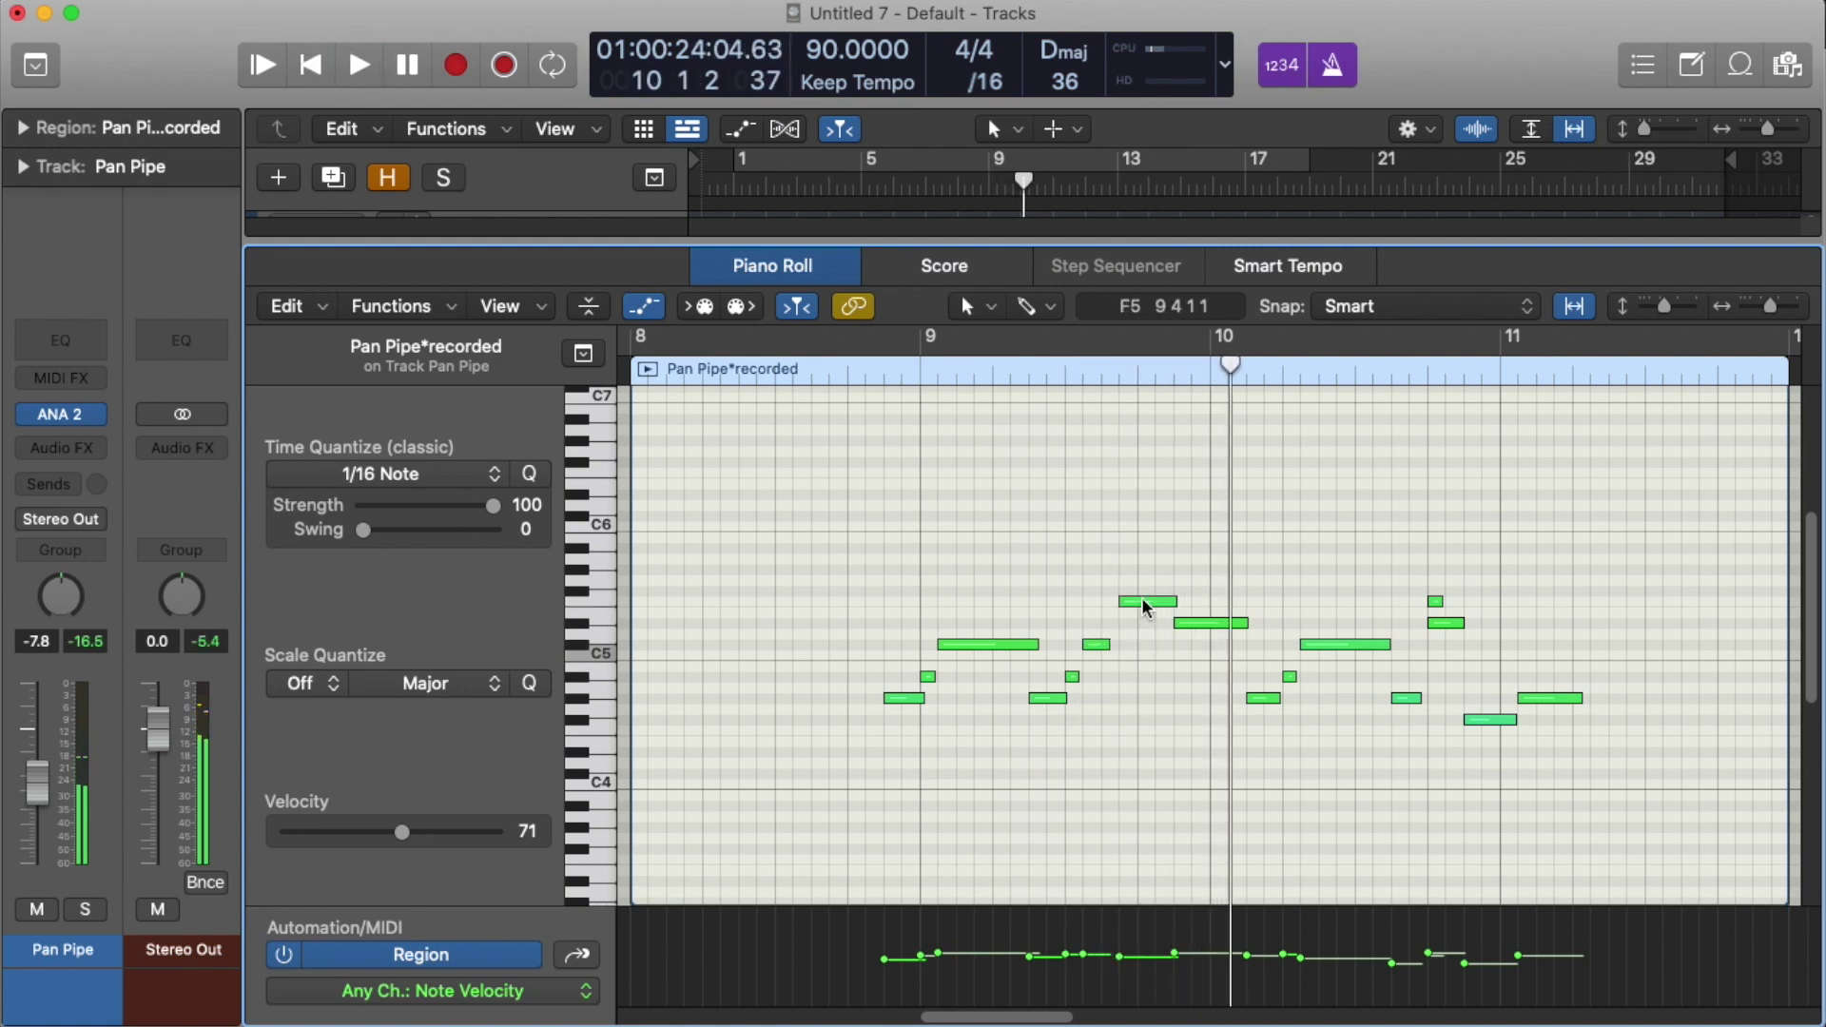
# Step: Lower the pitch of the Pan Pipe note that crosses into bar 10
pyautogui.click(1205, 624)
pyautogui.press('space')
pyautogui.moveTo(1206, 627); pyautogui.dragTo(1206, 650)
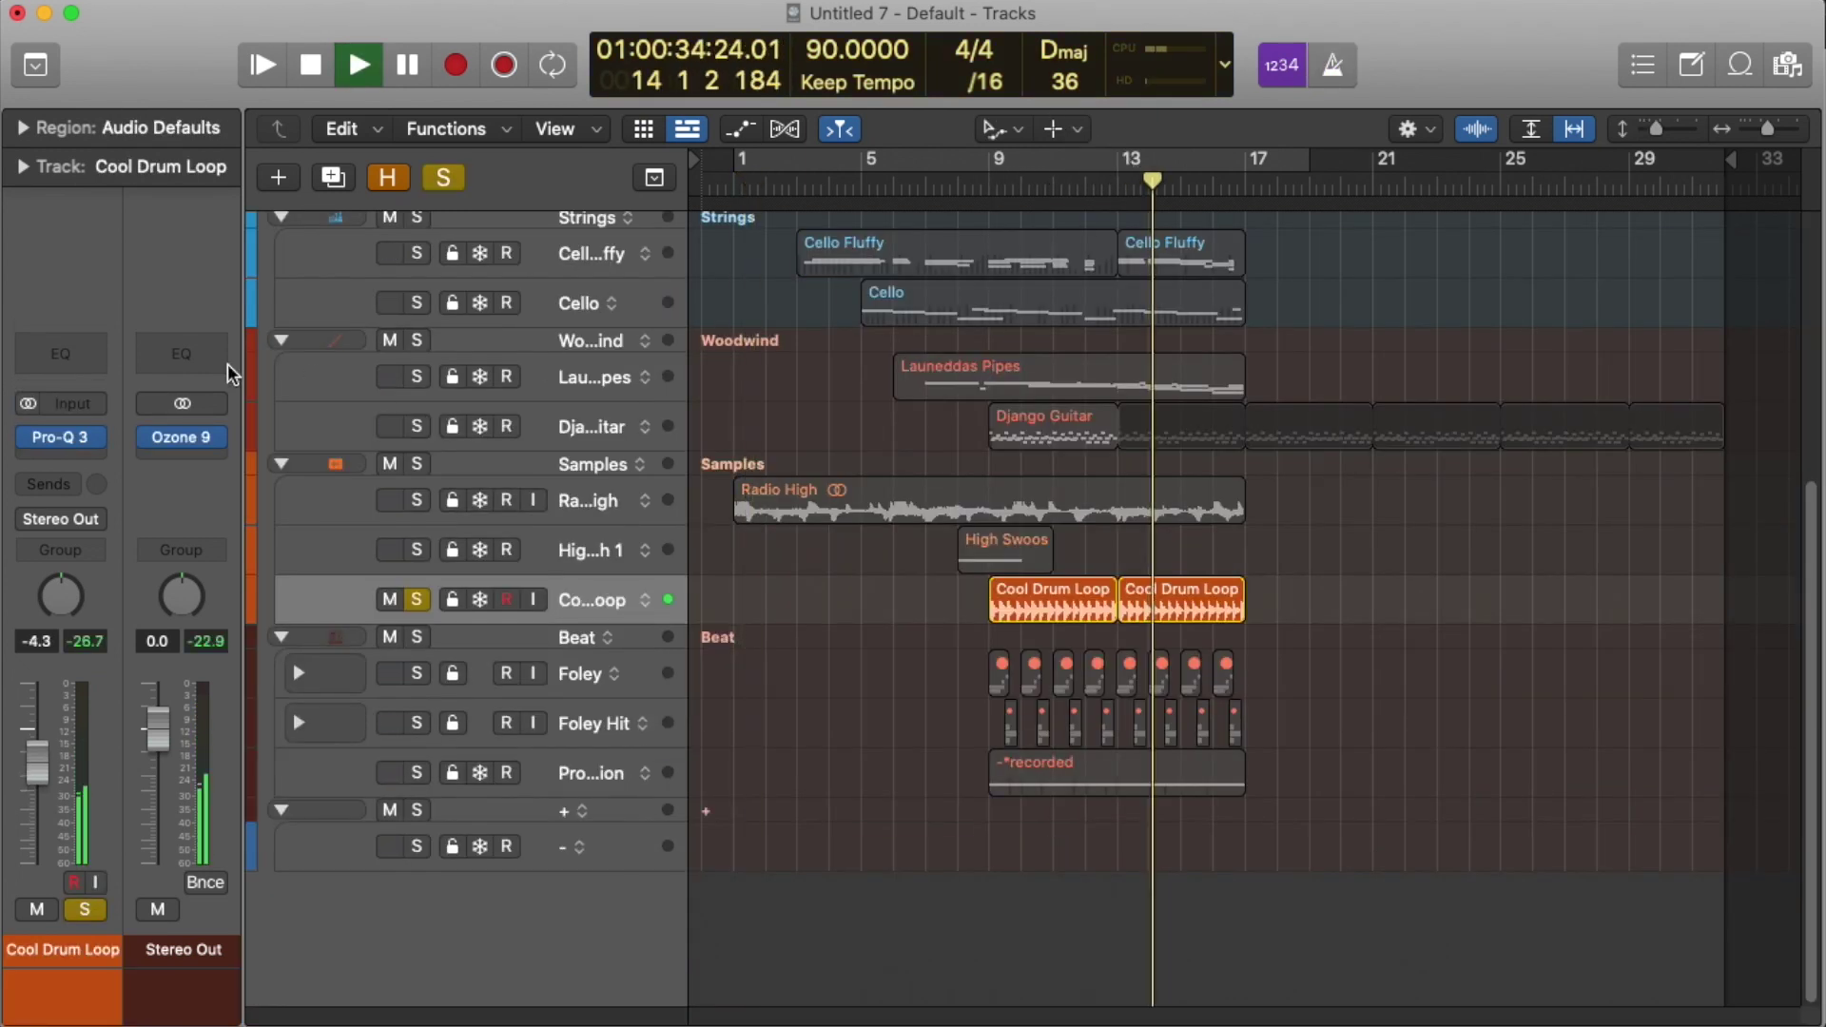
# Step: In the Cool Drum Loop's Pro-Q 3, lower the high cut to about 1.1 kHz and shift the low cut and first peak down
pyautogui.click(65, 440)
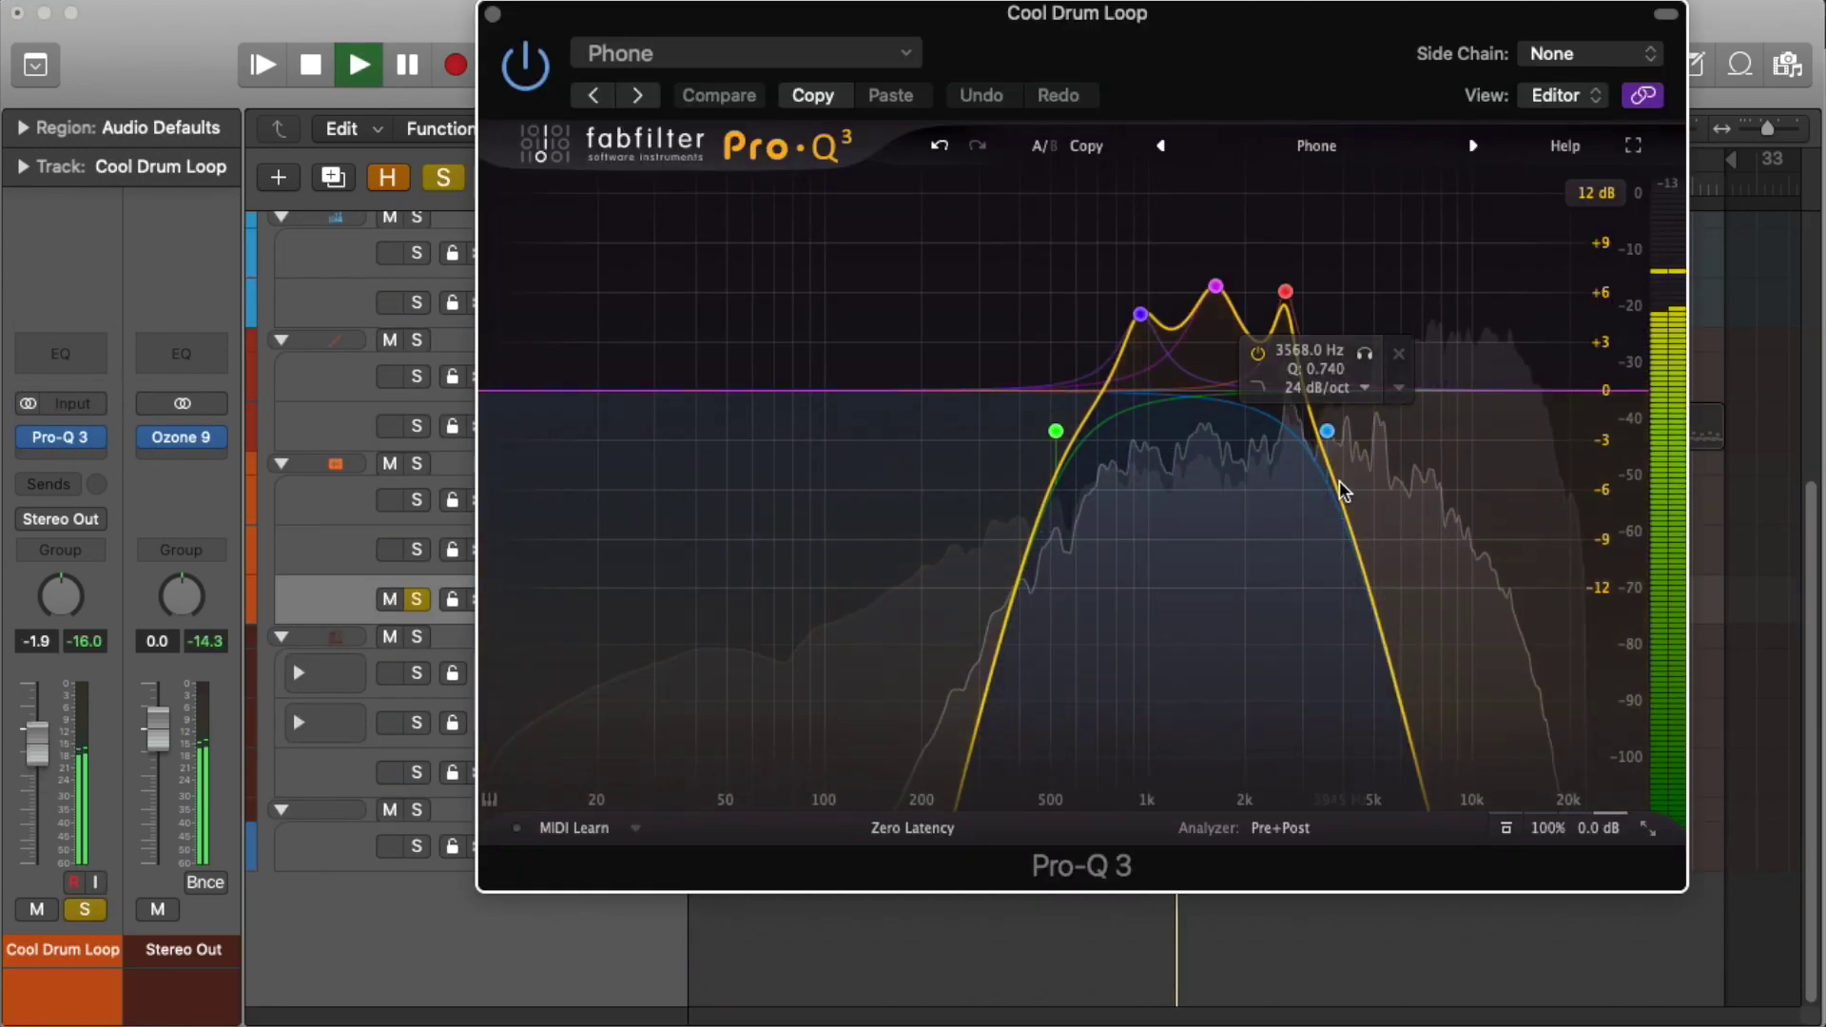
pyautogui.moveTo(995, 298); pyautogui.dragTo(1522, 761)
pyautogui.moveTo(1319, 447); pyautogui.dragTo(1160, 447)
pyautogui.press('space')
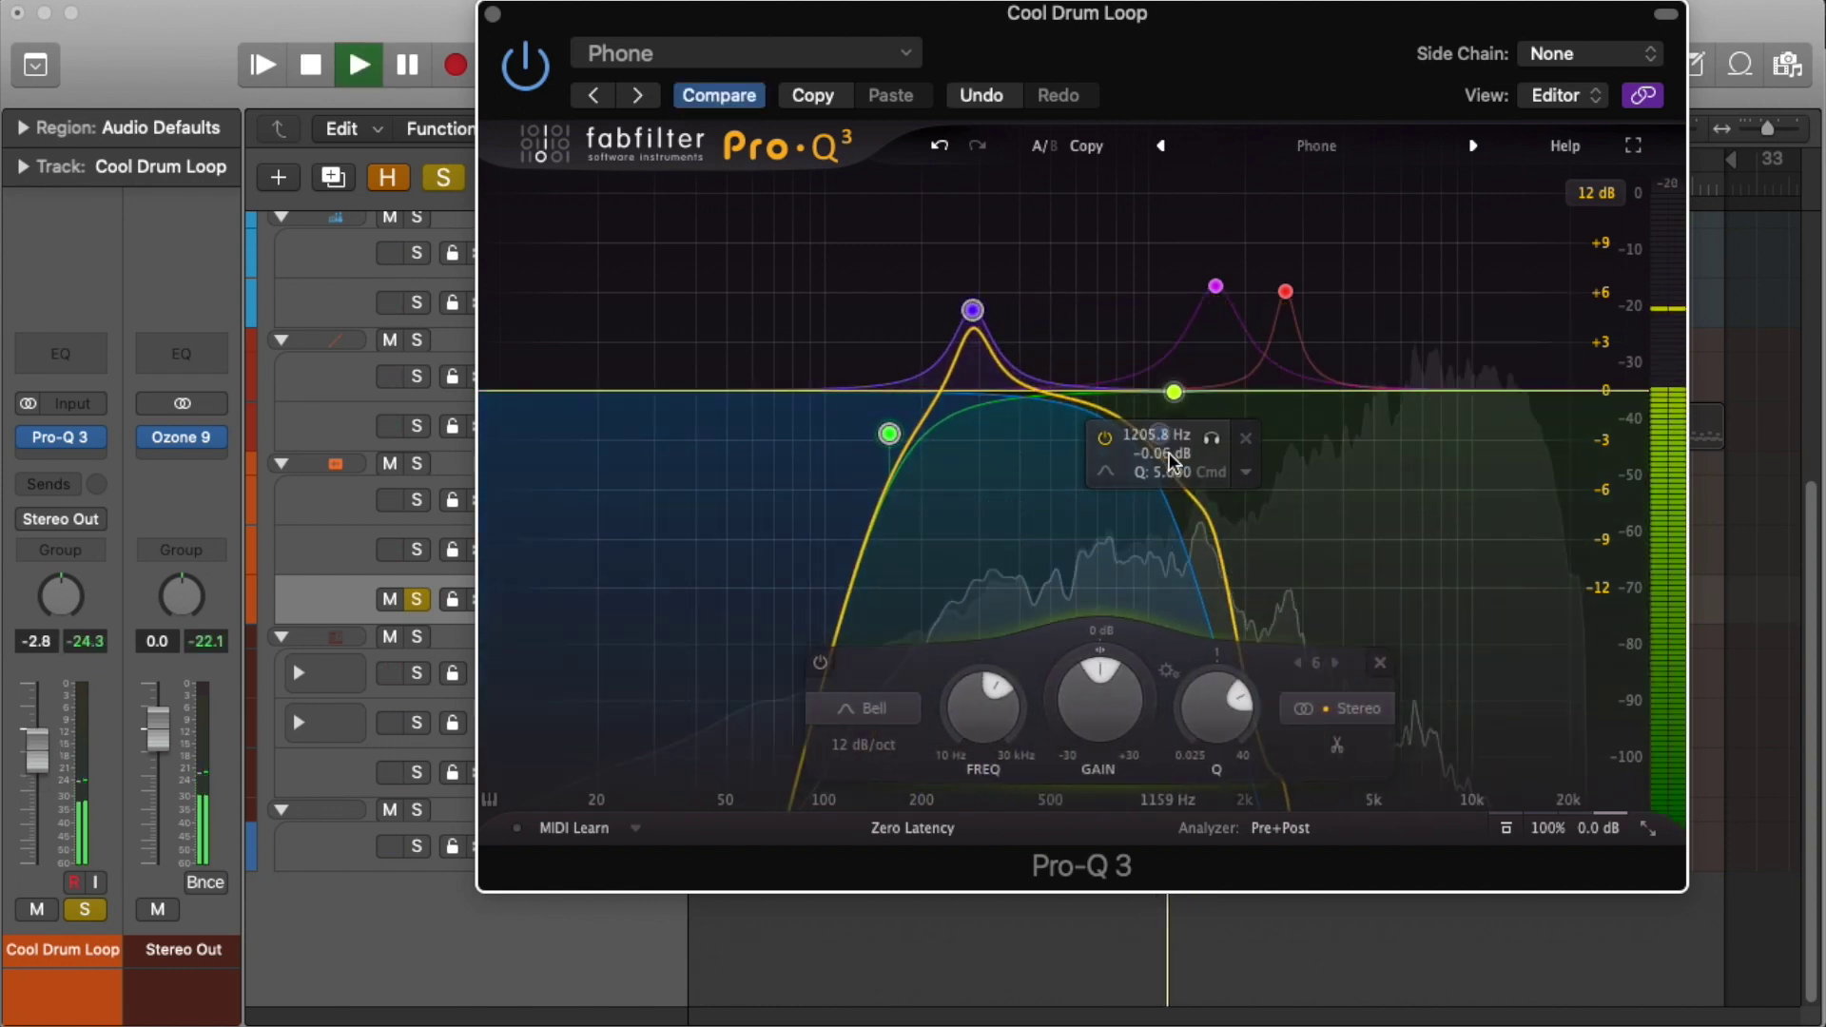
pyautogui.click(1177, 462)
# Step: Copy the Pan Pipe region to the Fut Bass Vox and Trapper Pam tracks in the Side Leads stack and play it
pyautogui.moveTo(619, 456); pyautogui.dragTo(1166, 583)
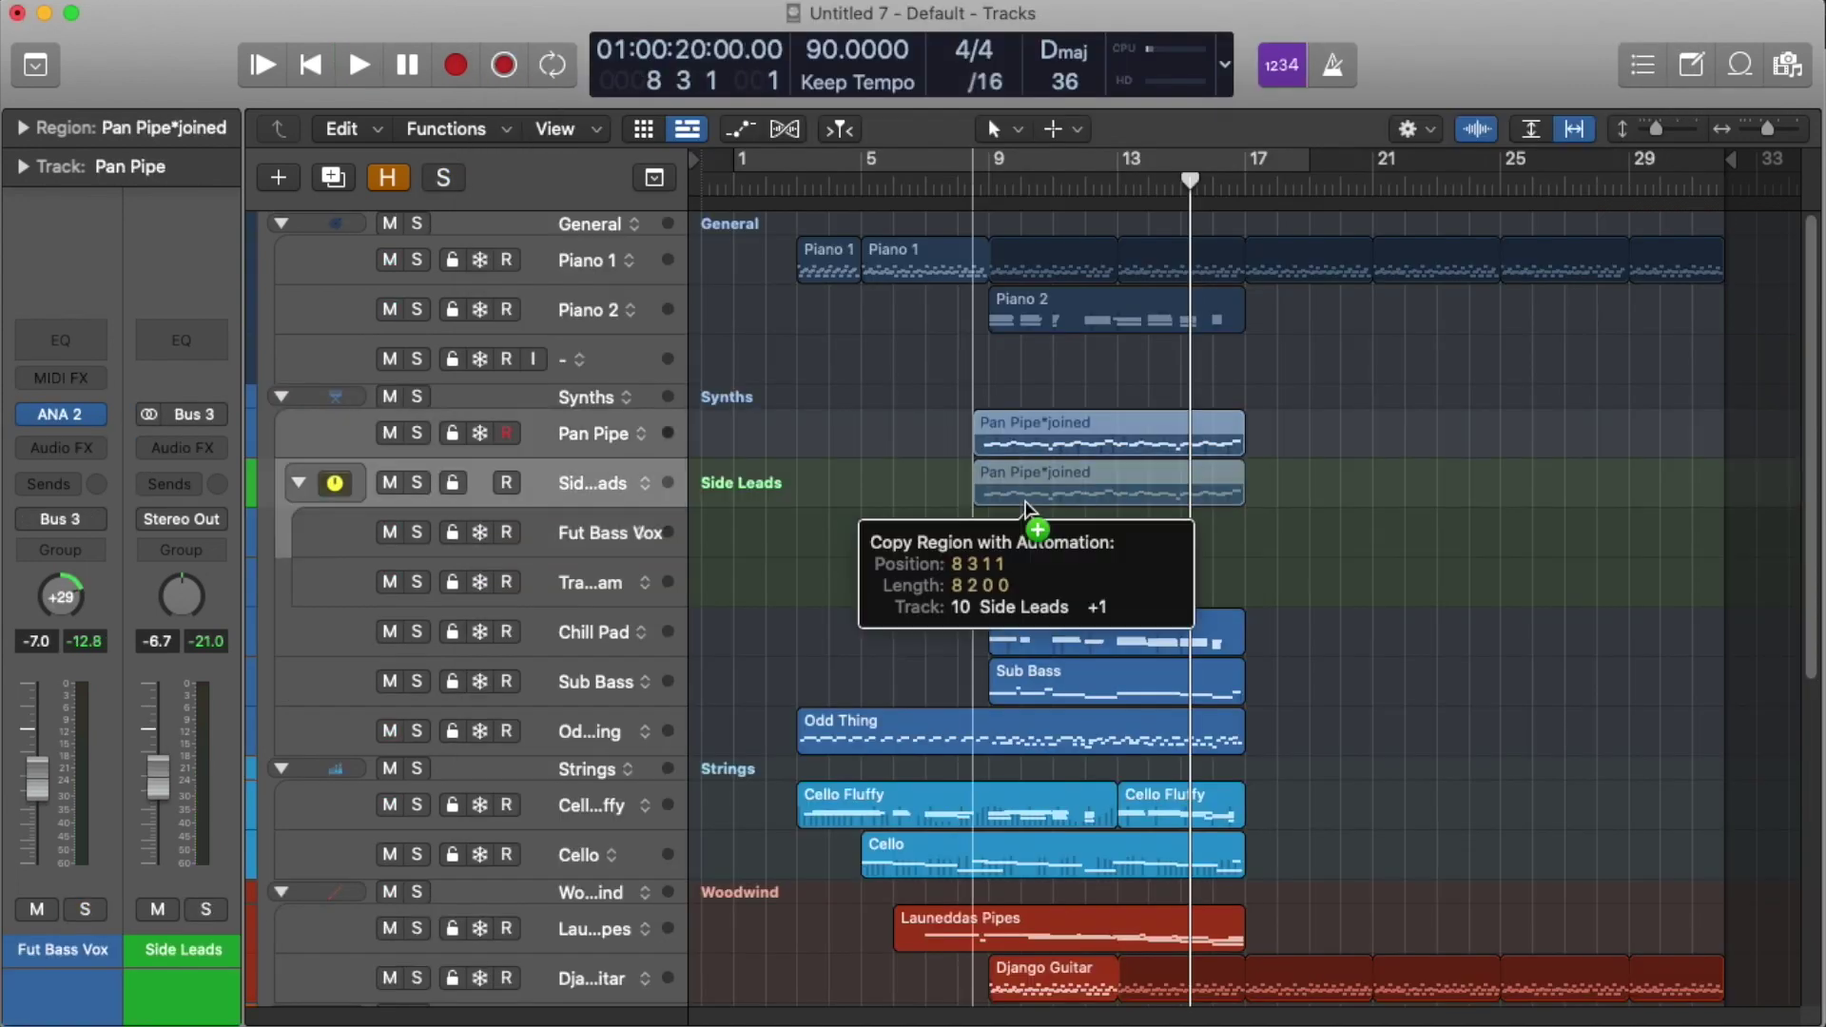
pyautogui.moveTo(1024, 518); pyautogui.dragTo(1032, 580)
pyautogui.press('space')
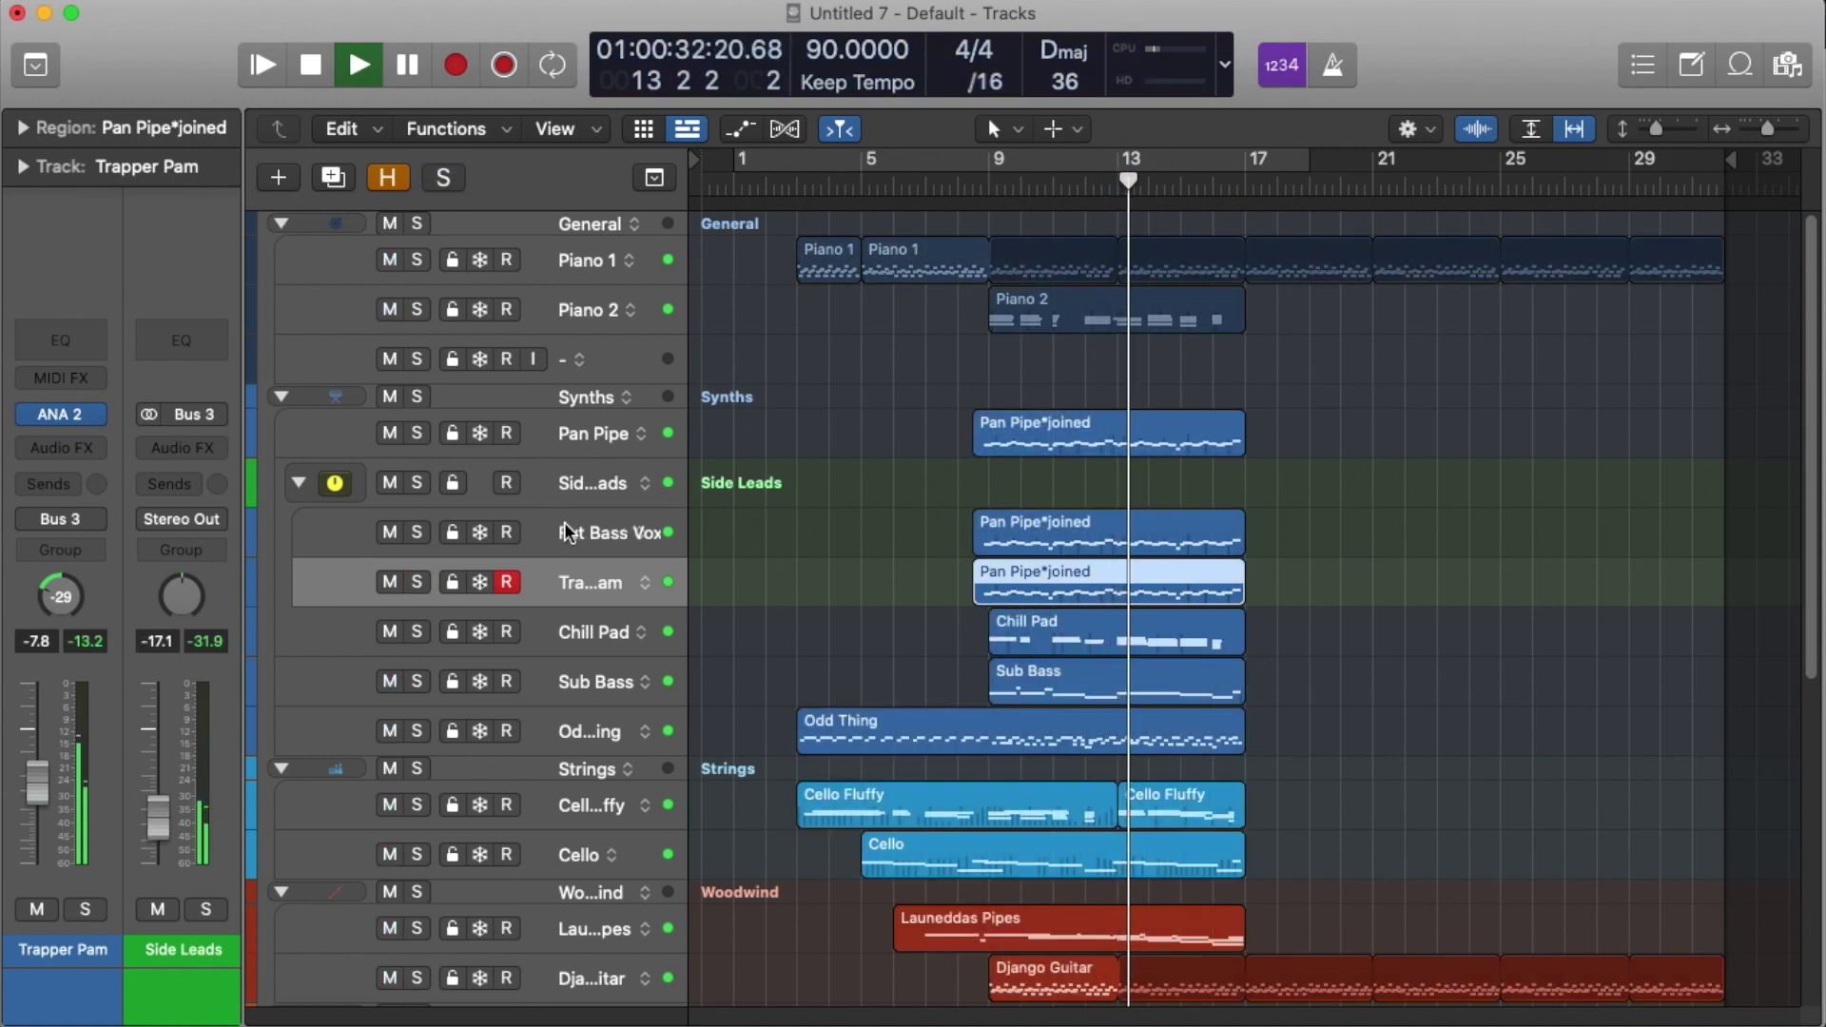
# Step: Automate the Side Leads volume to rise from -19.4 dB at 8 3 to -1.0 dB at bar 17
pyautogui.click(609, 483)
pyautogui.press('a')
pyautogui.moveTo(1118, 561); pyautogui.dragTo(976, 557)
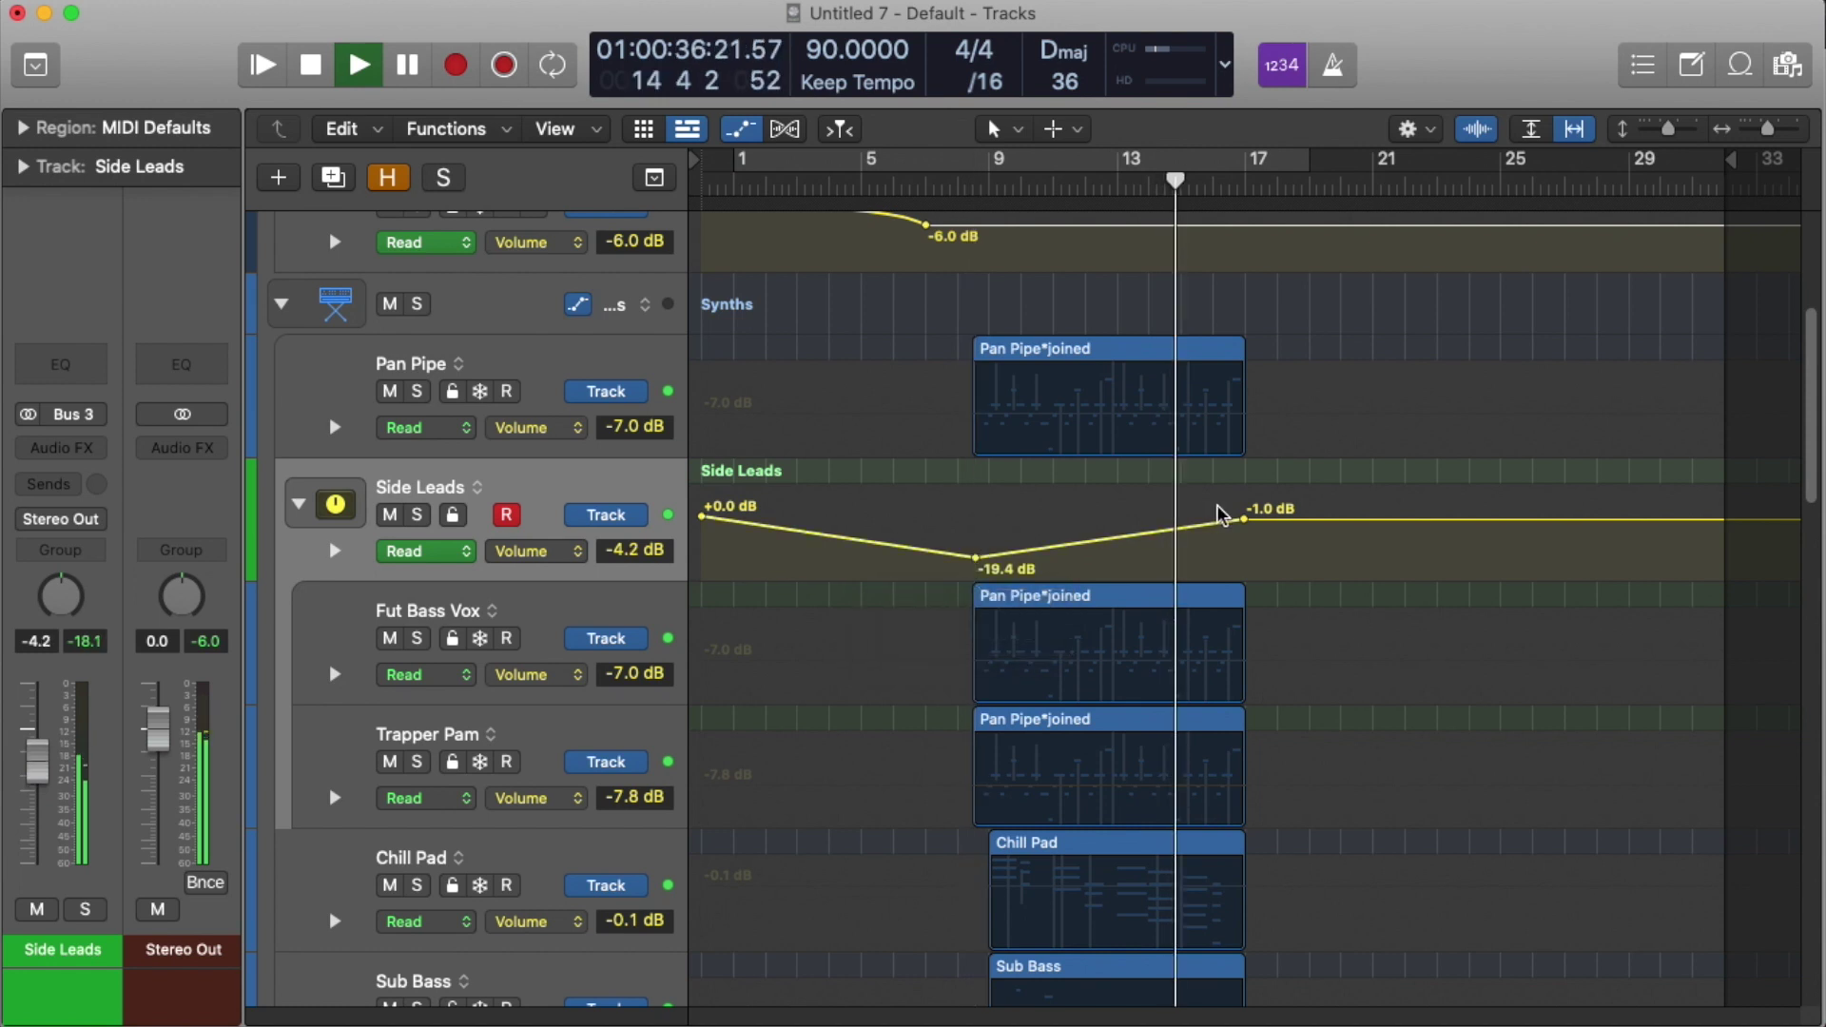
# Step: Raise the Side Leads volume automation point at bar 17 slightly
pyautogui.moveTo(1244, 520); pyautogui.dragTo(1247, 512)
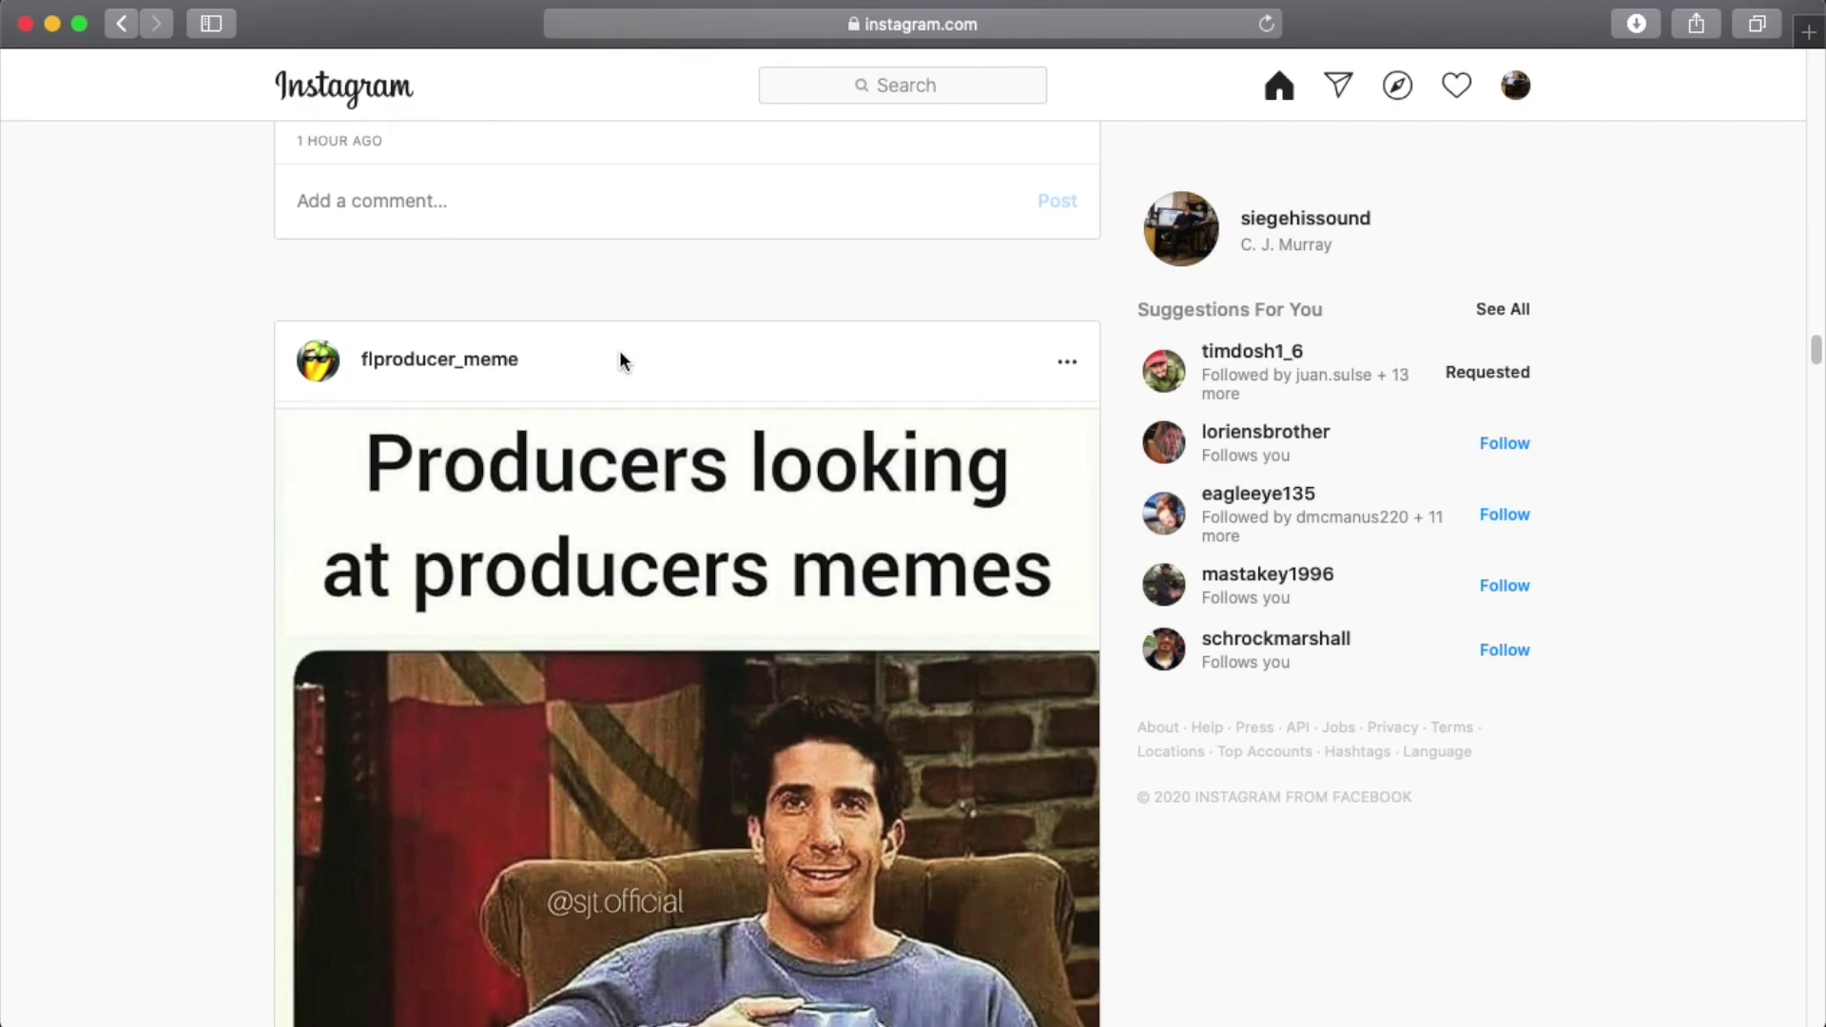
# Step: Switch to Instagram in the browser and look through the feed's music-production memes and the profile's own posts
pyautogui.scroll(-3, 209, 461)
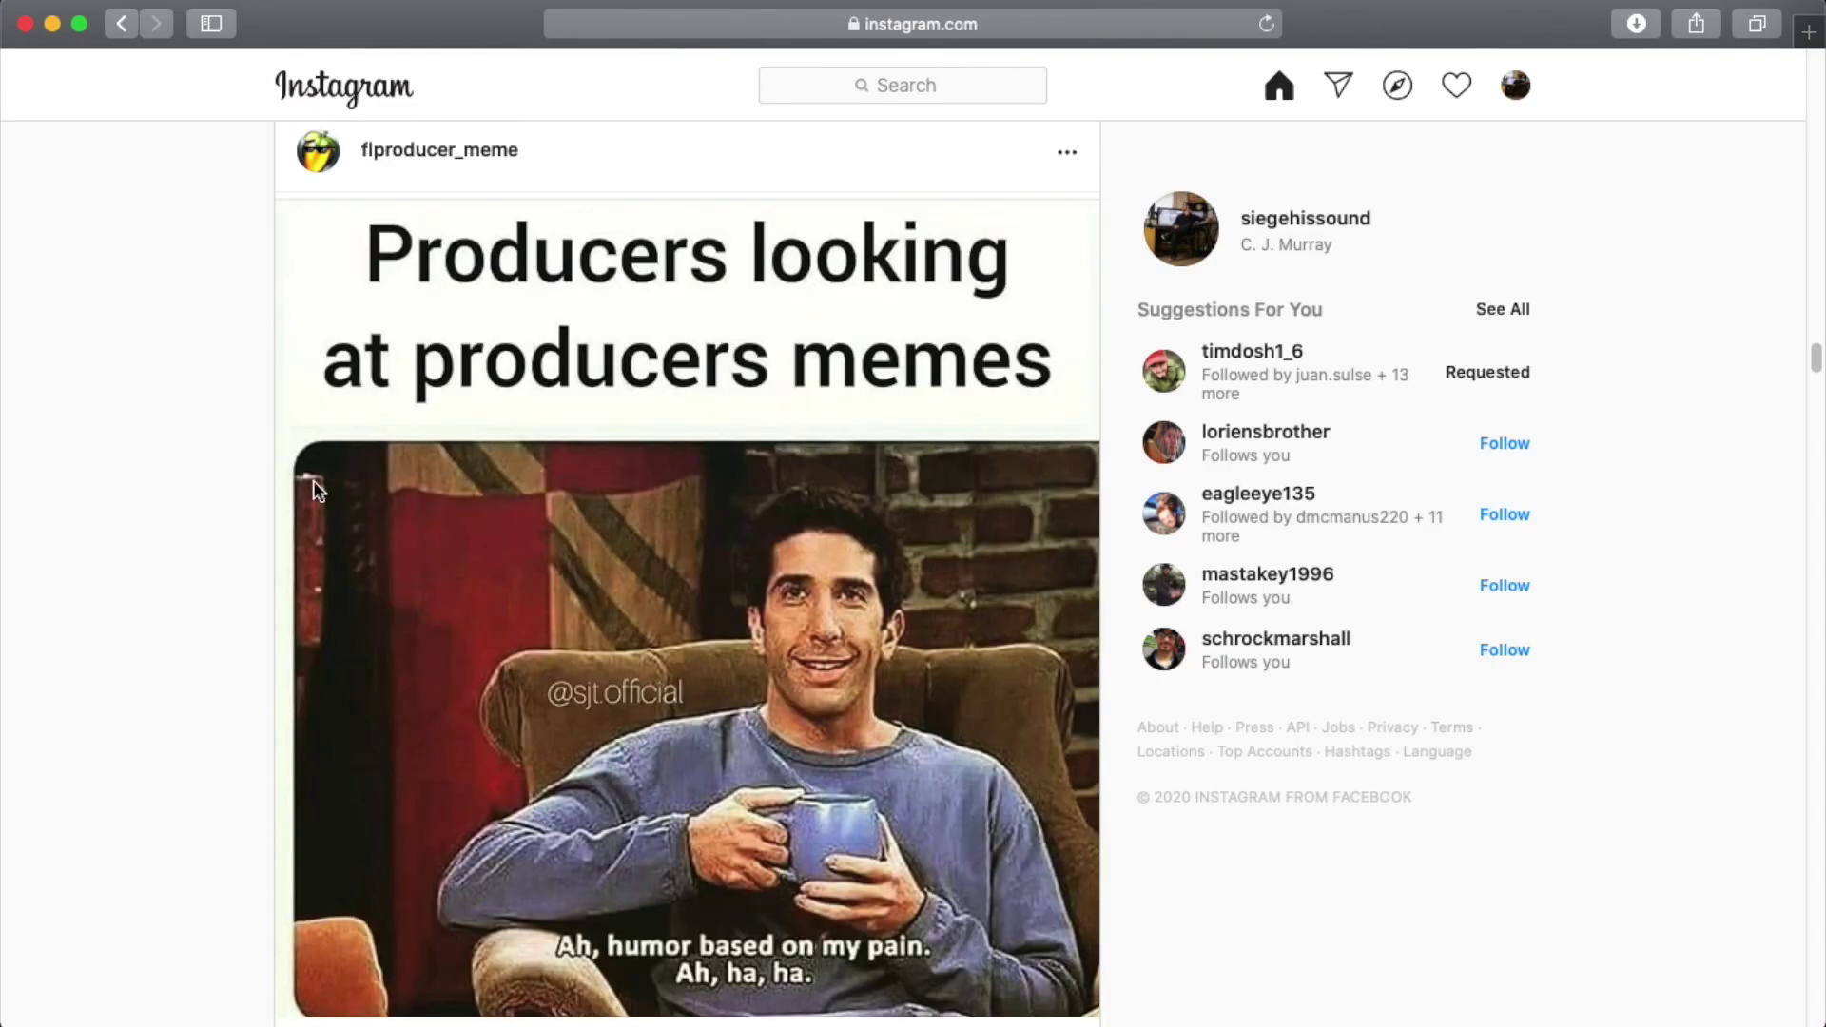
pyautogui.scroll(-5, 312, 481)
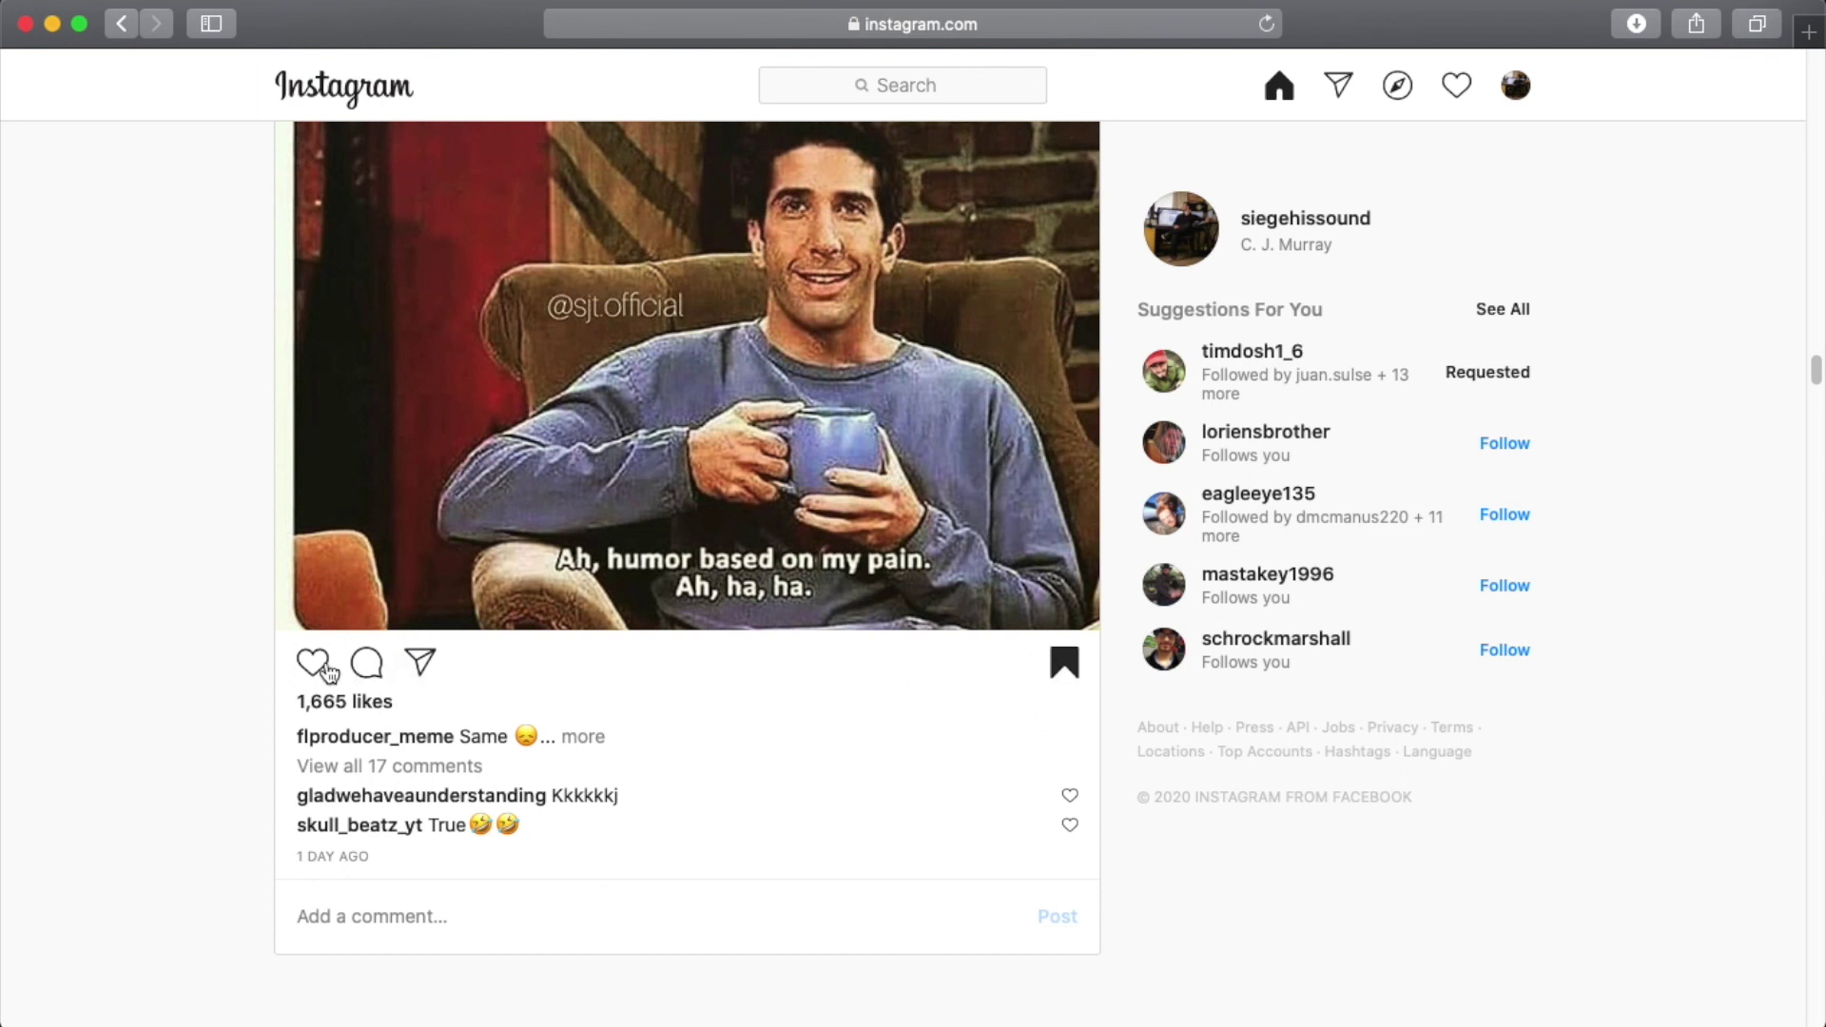
pyautogui.scroll(-10, 211, 652)
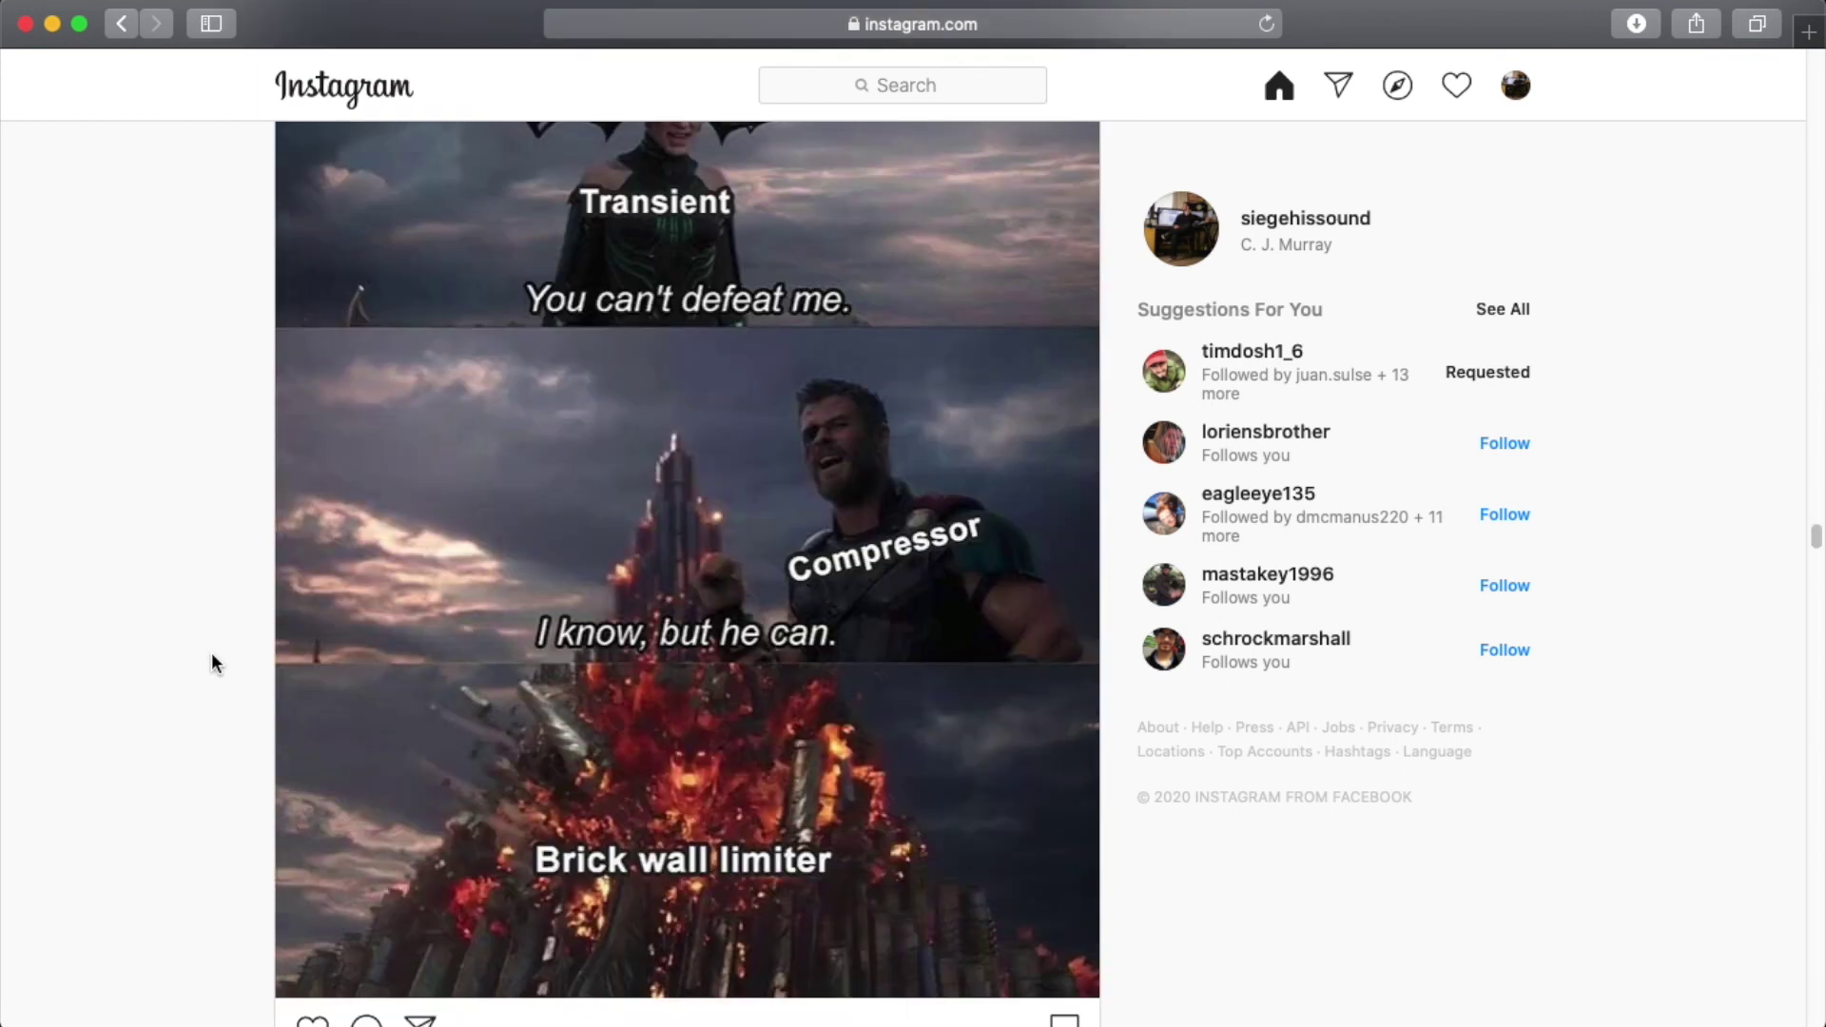
pyautogui.scroll(-12, 211, 652)
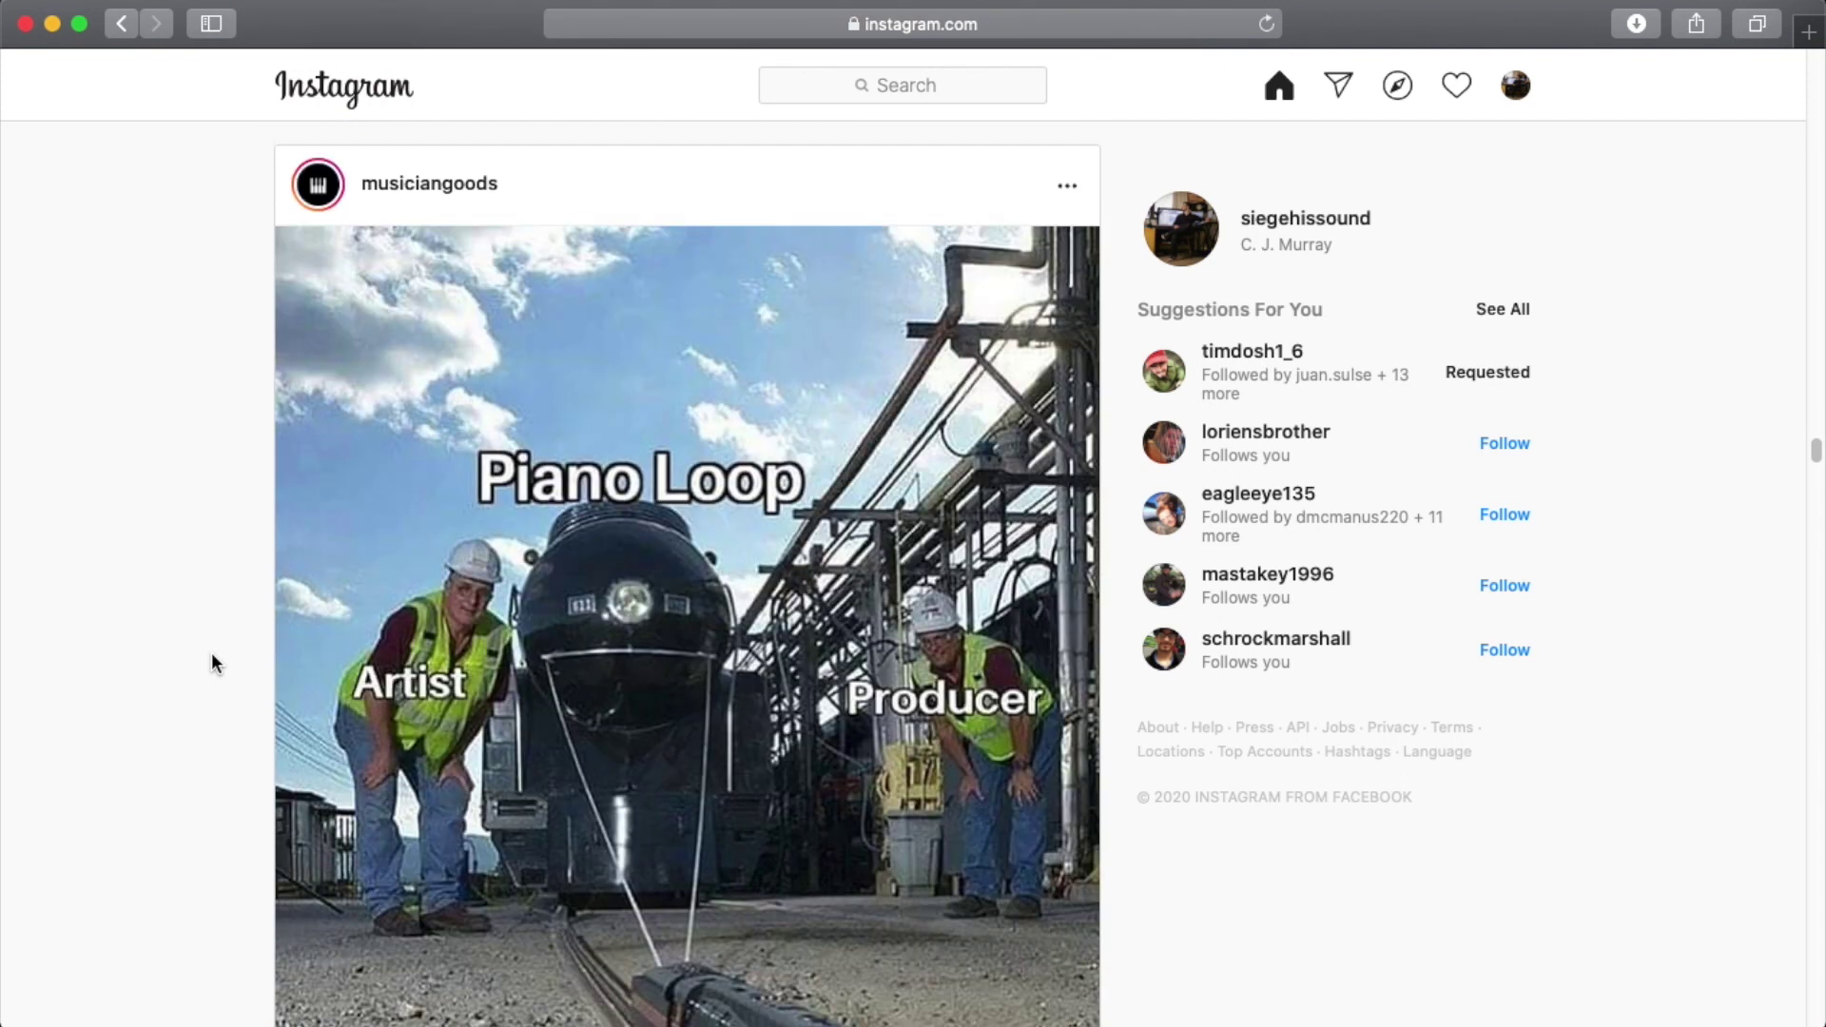
pyautogui.scroll(-2, 211, 662)
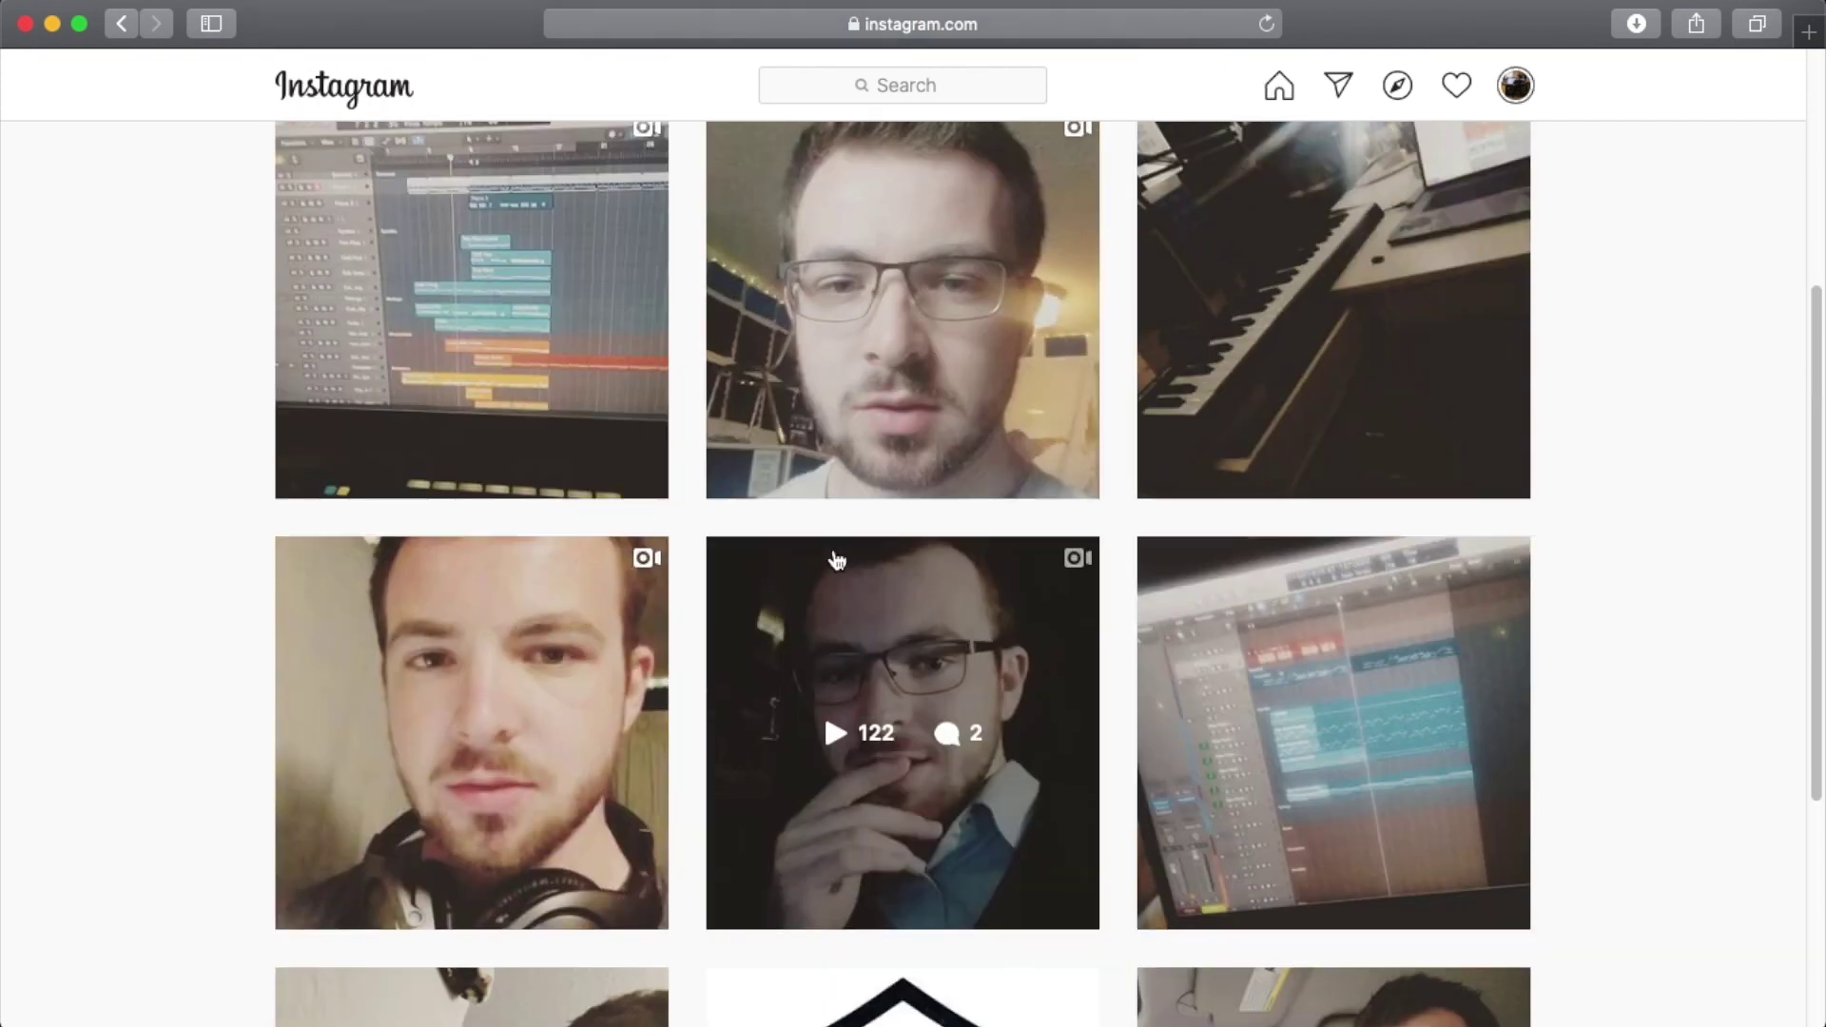
pyautogui.scroll(2, 789, 533)
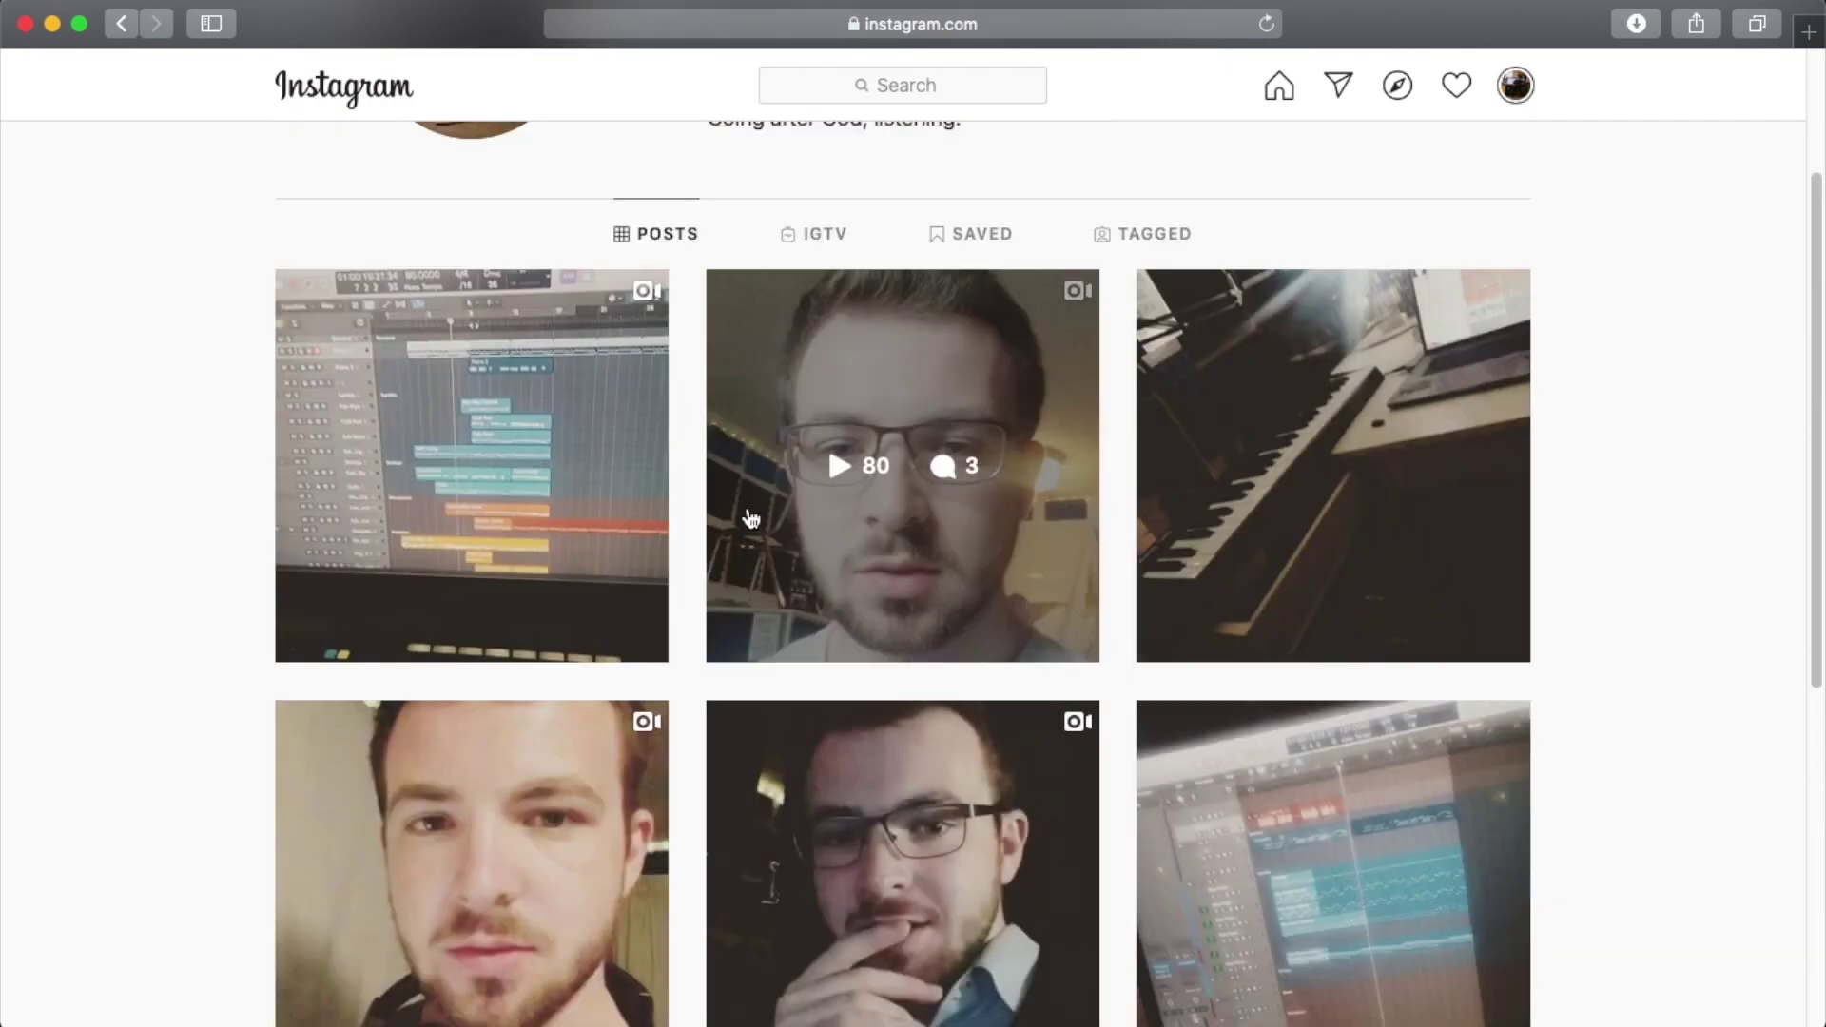
pyautogui.click(409, 466)
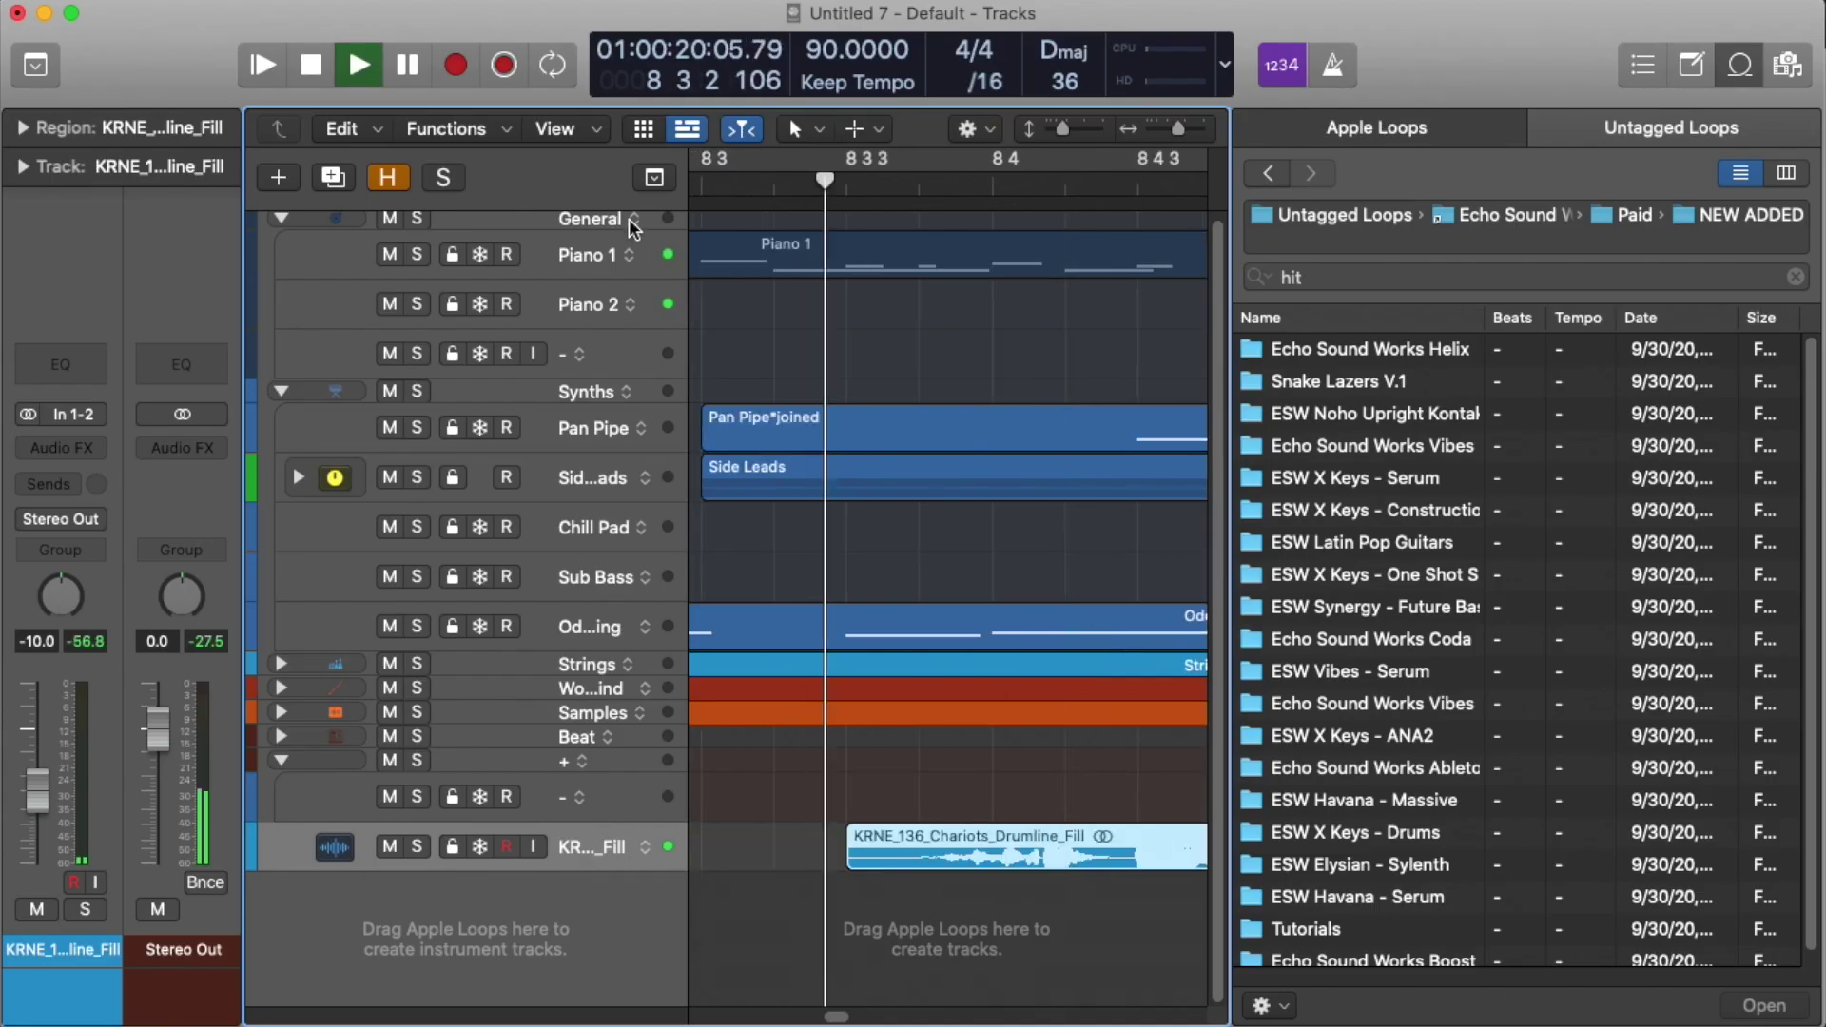
# Step: Audition the drum fill samples among the Echo Sound Works fill results, including the 150 BPM loops
pyautogui.press('space')
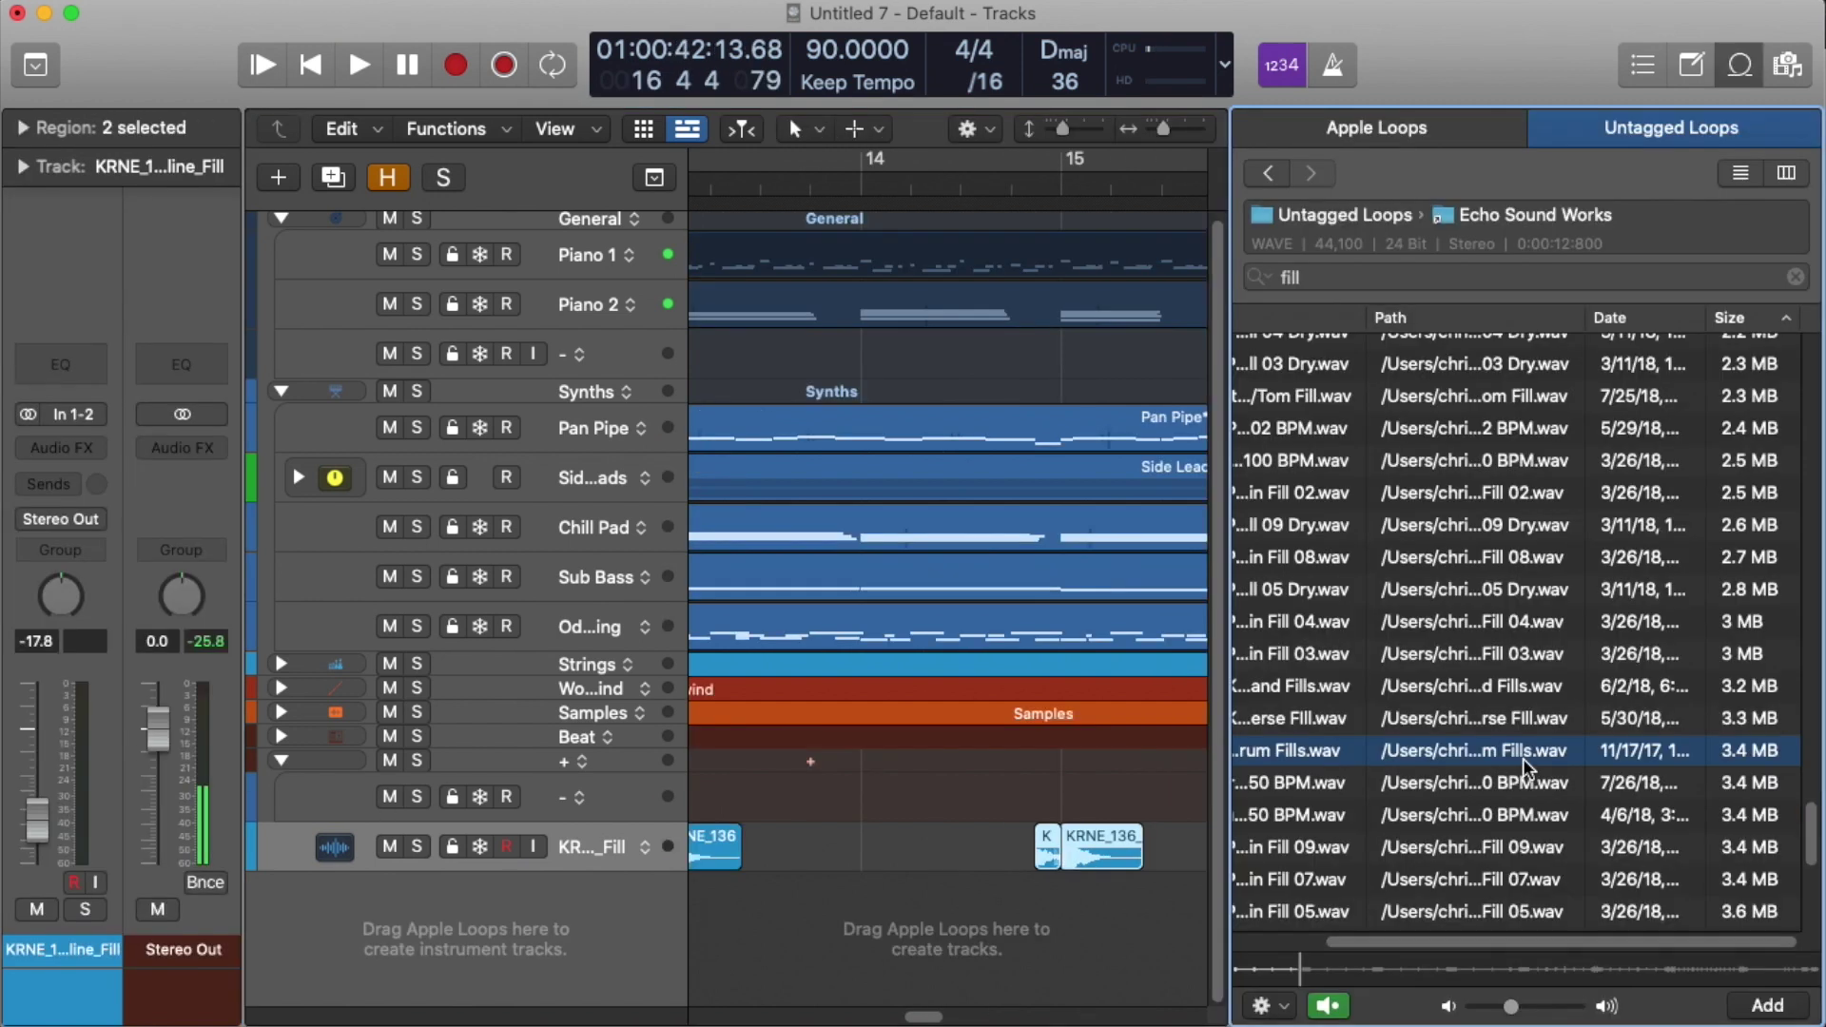
pyautogui.click(1523, 767)
pyautogui.press('Down')
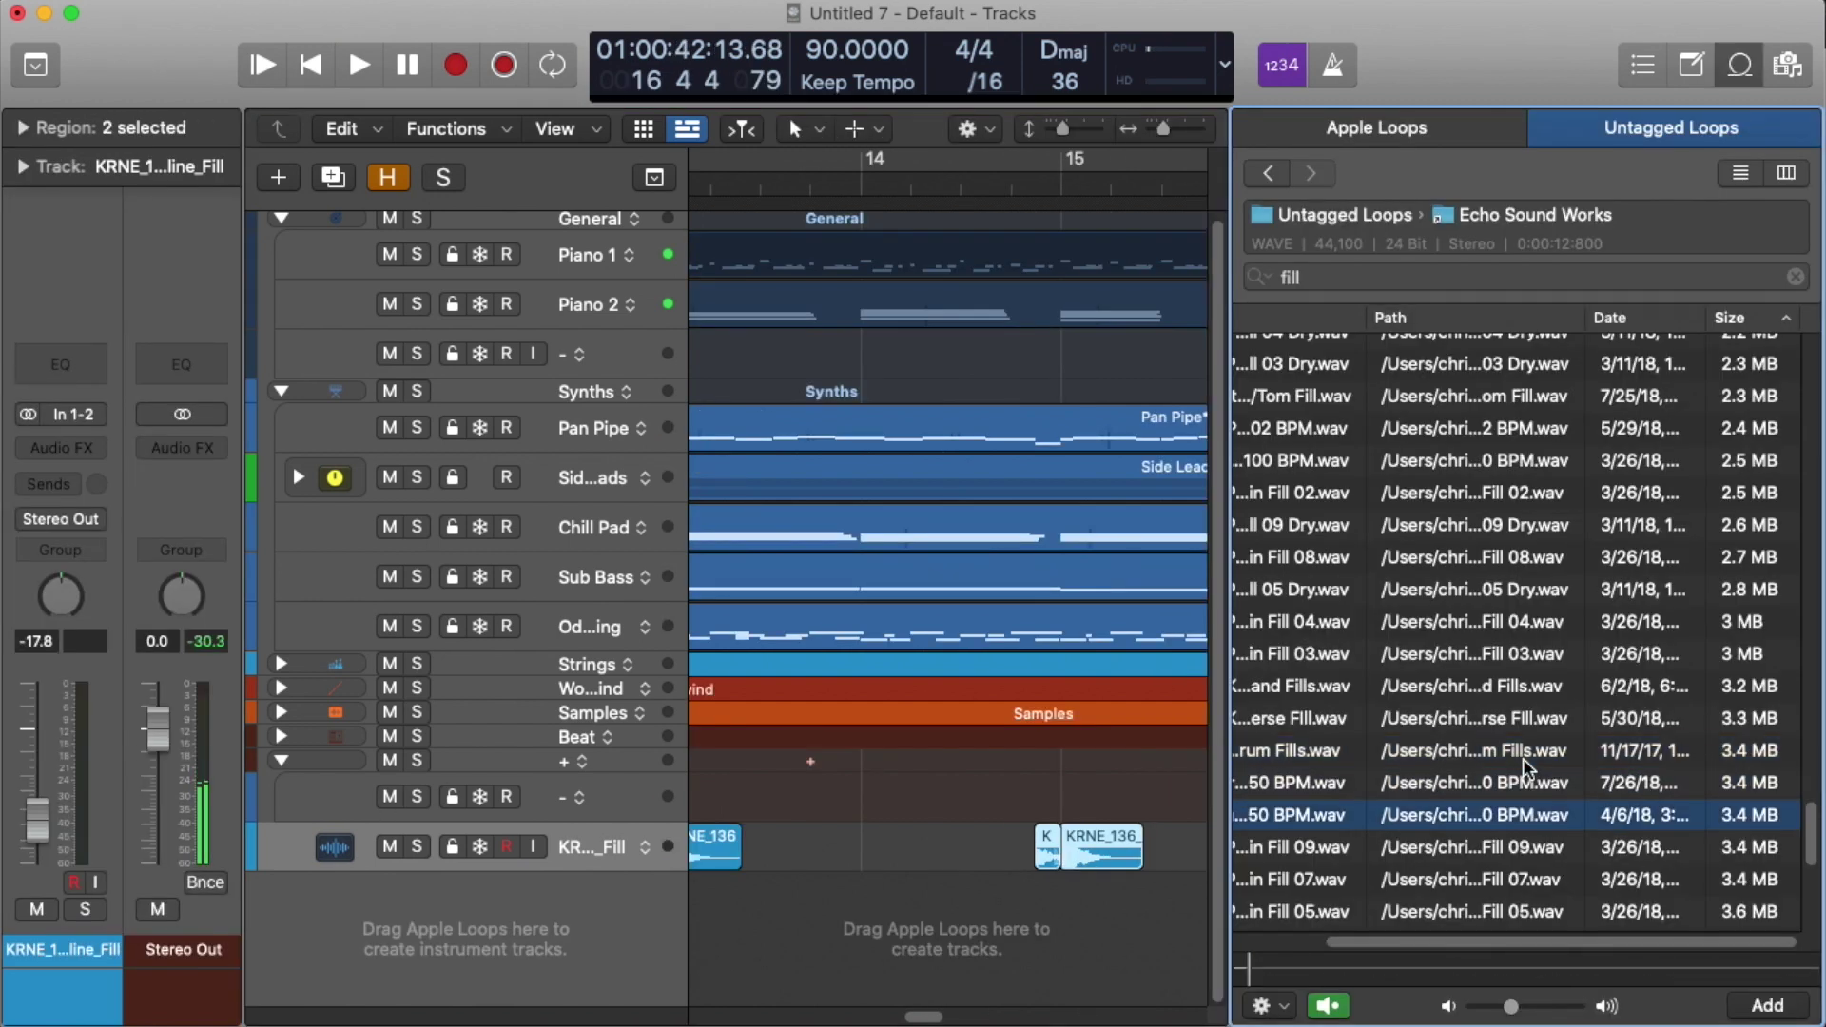
pyautogui.press('Up')
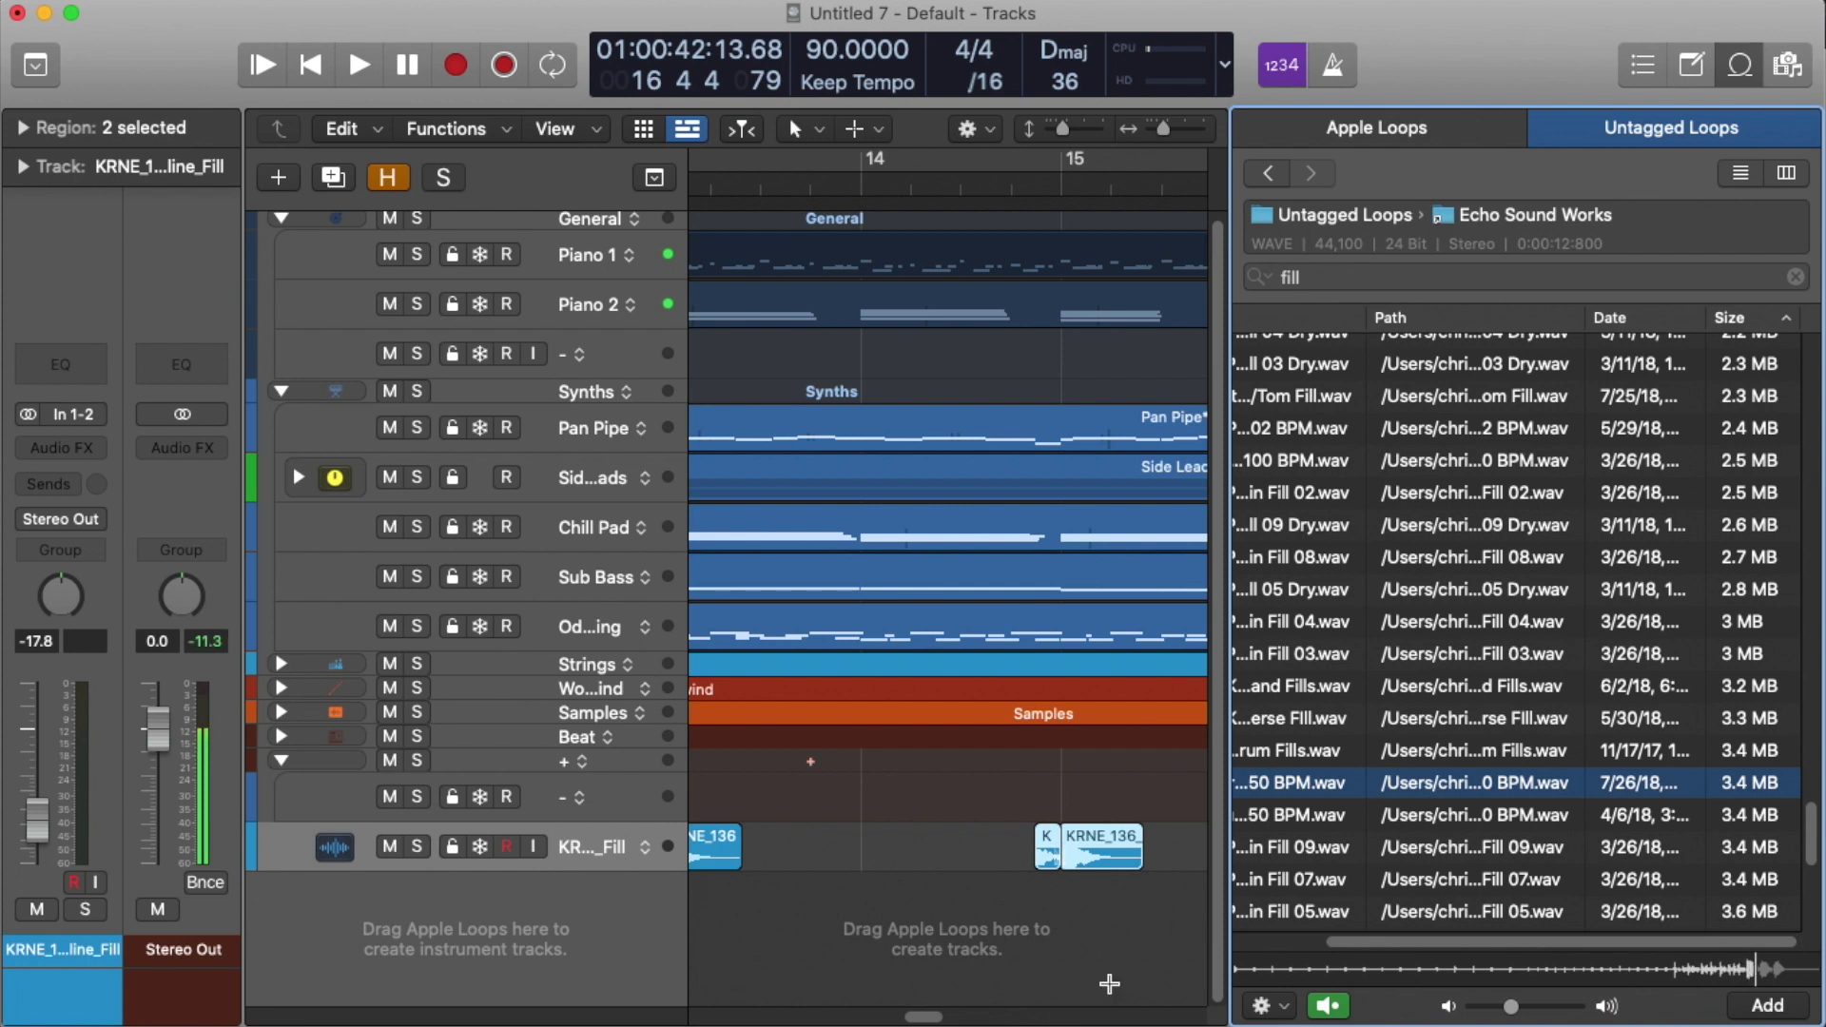
pyautogui.press('space')
pyautogui.press('space')
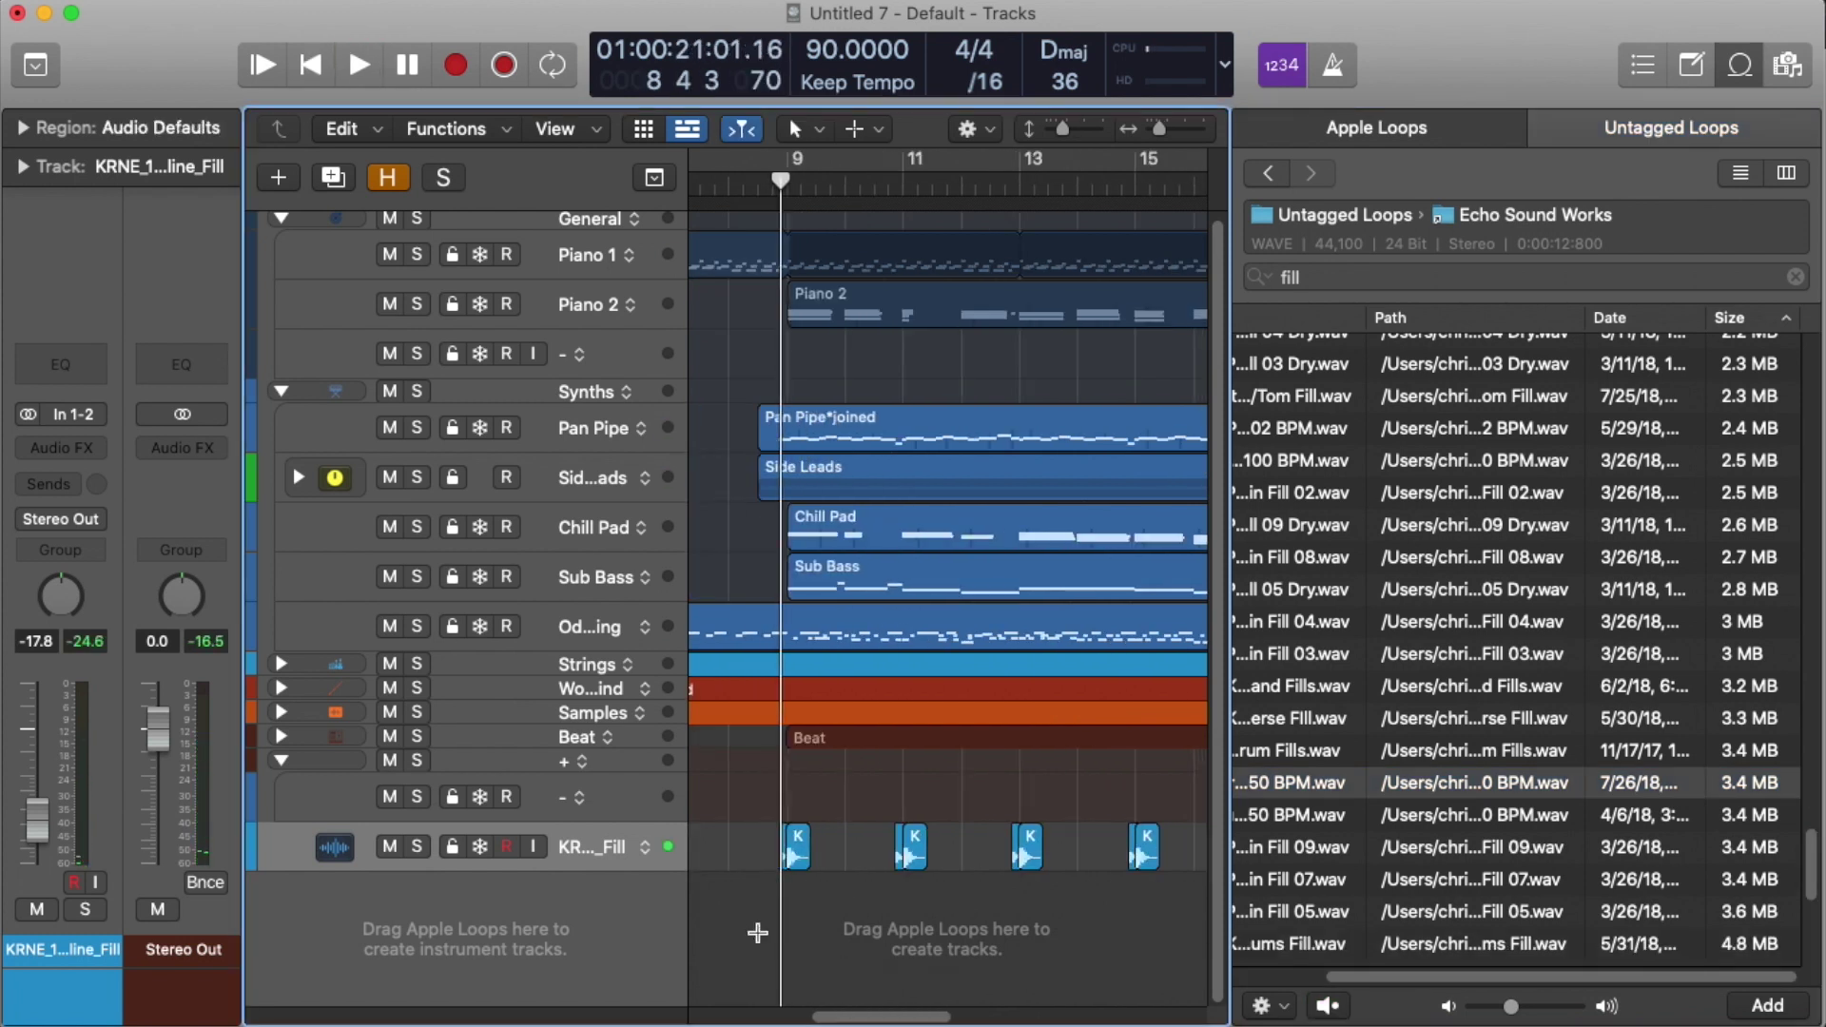
# Step: Place ESWSPH Drum Loop 05 - Build Up With Fill on a new track over bars 9 to 17 and set its volume to -6.6 dB
pyautogui.moveTo(1332, 782); pyautogui.dragTo(937, 923)
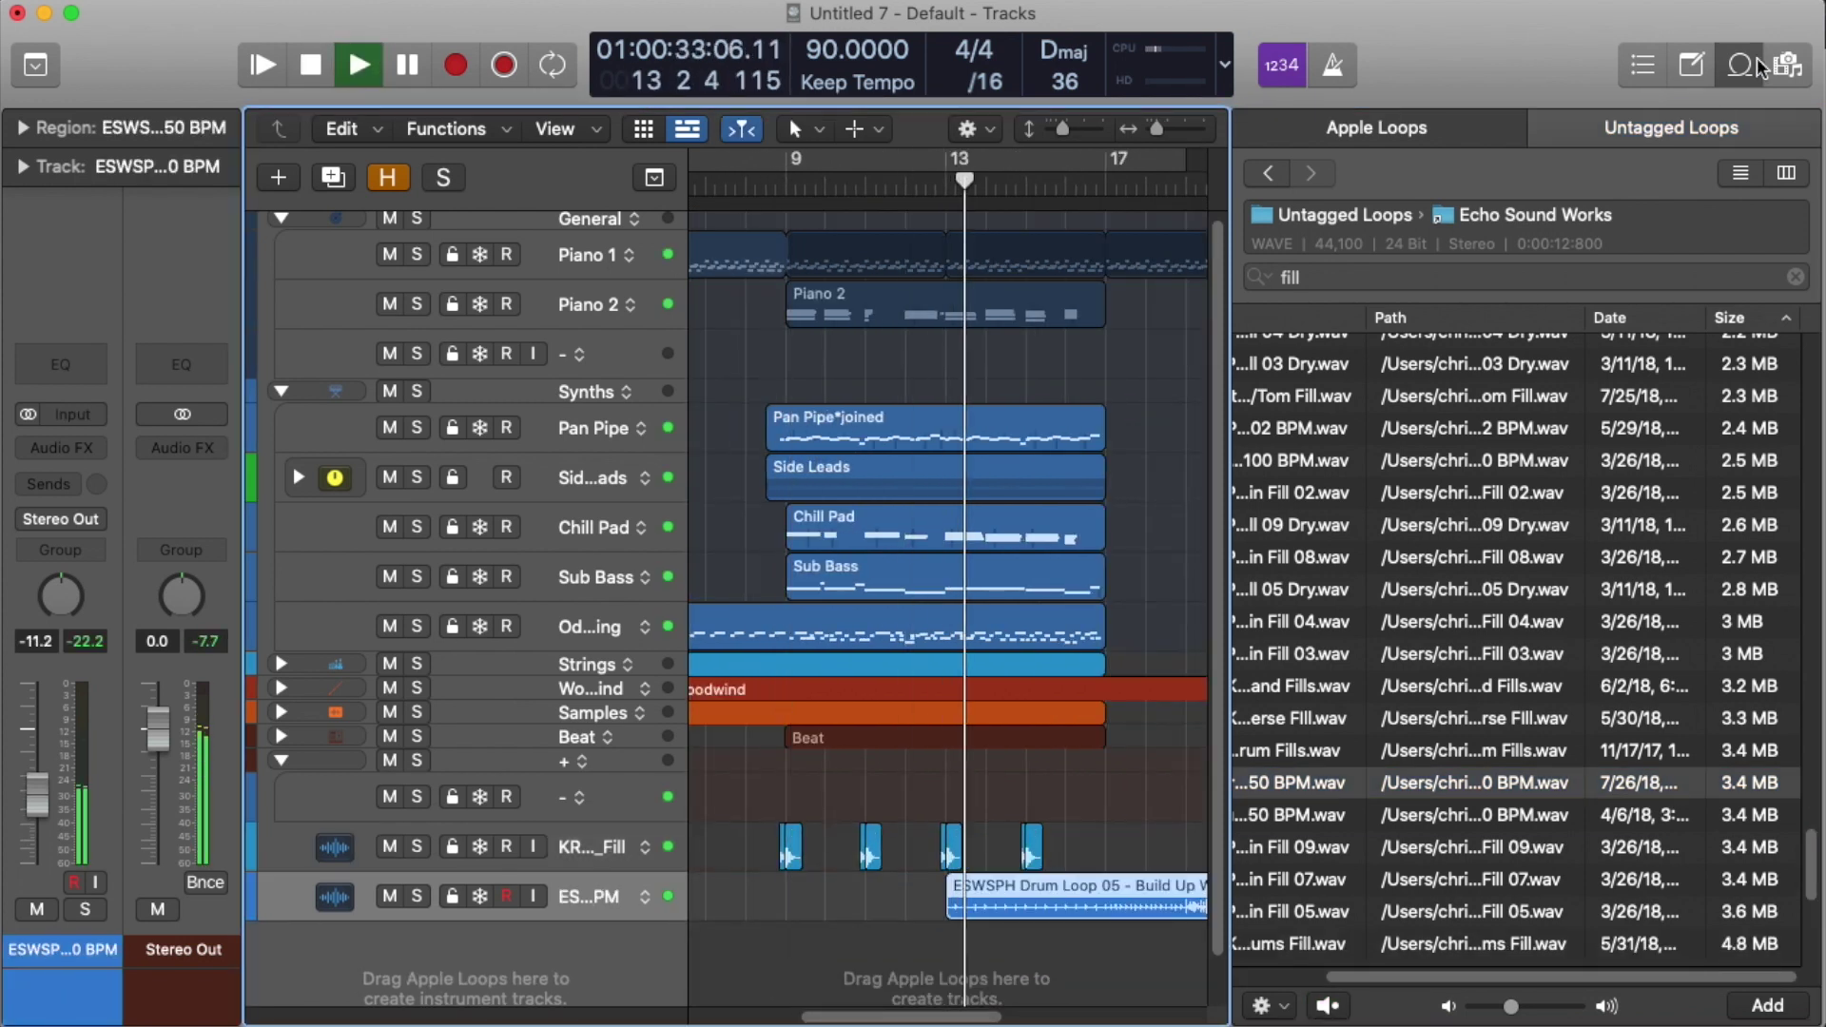
pyautogui.press('o')
pyautogui.moveTo(1192, 875); pyautogui.dragTo(1132, 880)
pyautogui.press('space')
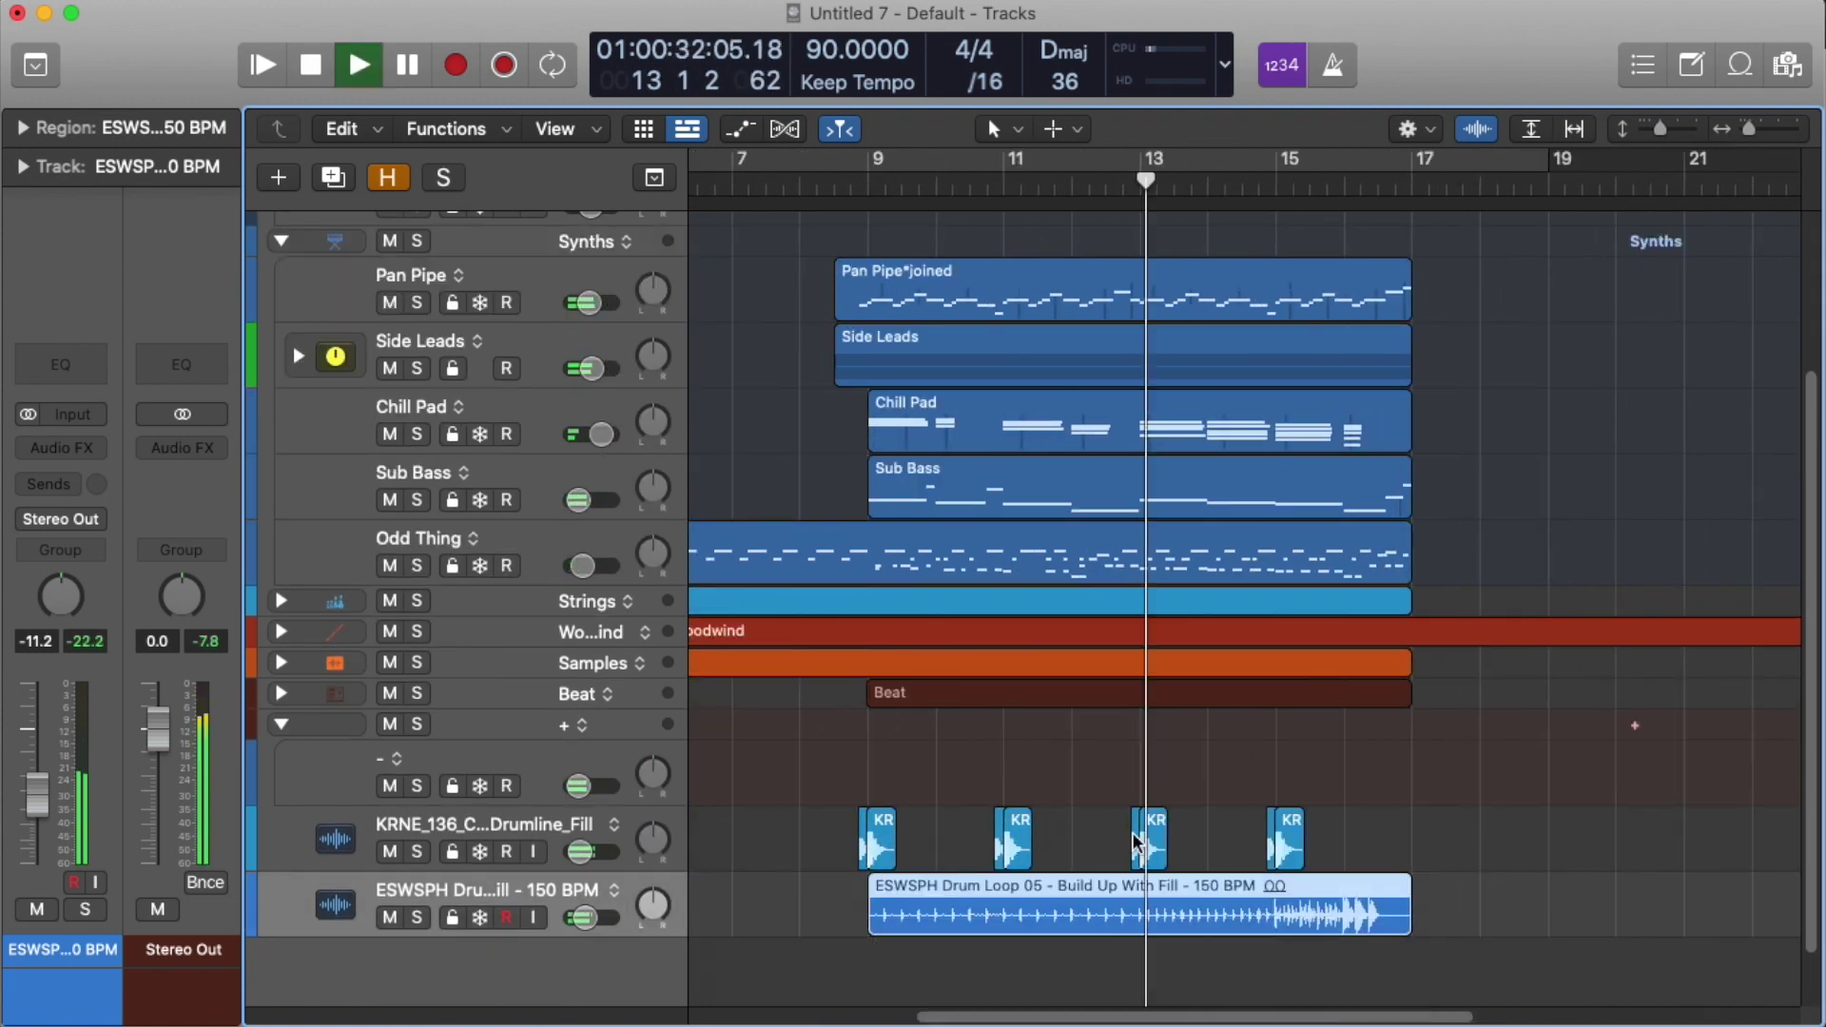
pyautogui.press('space')
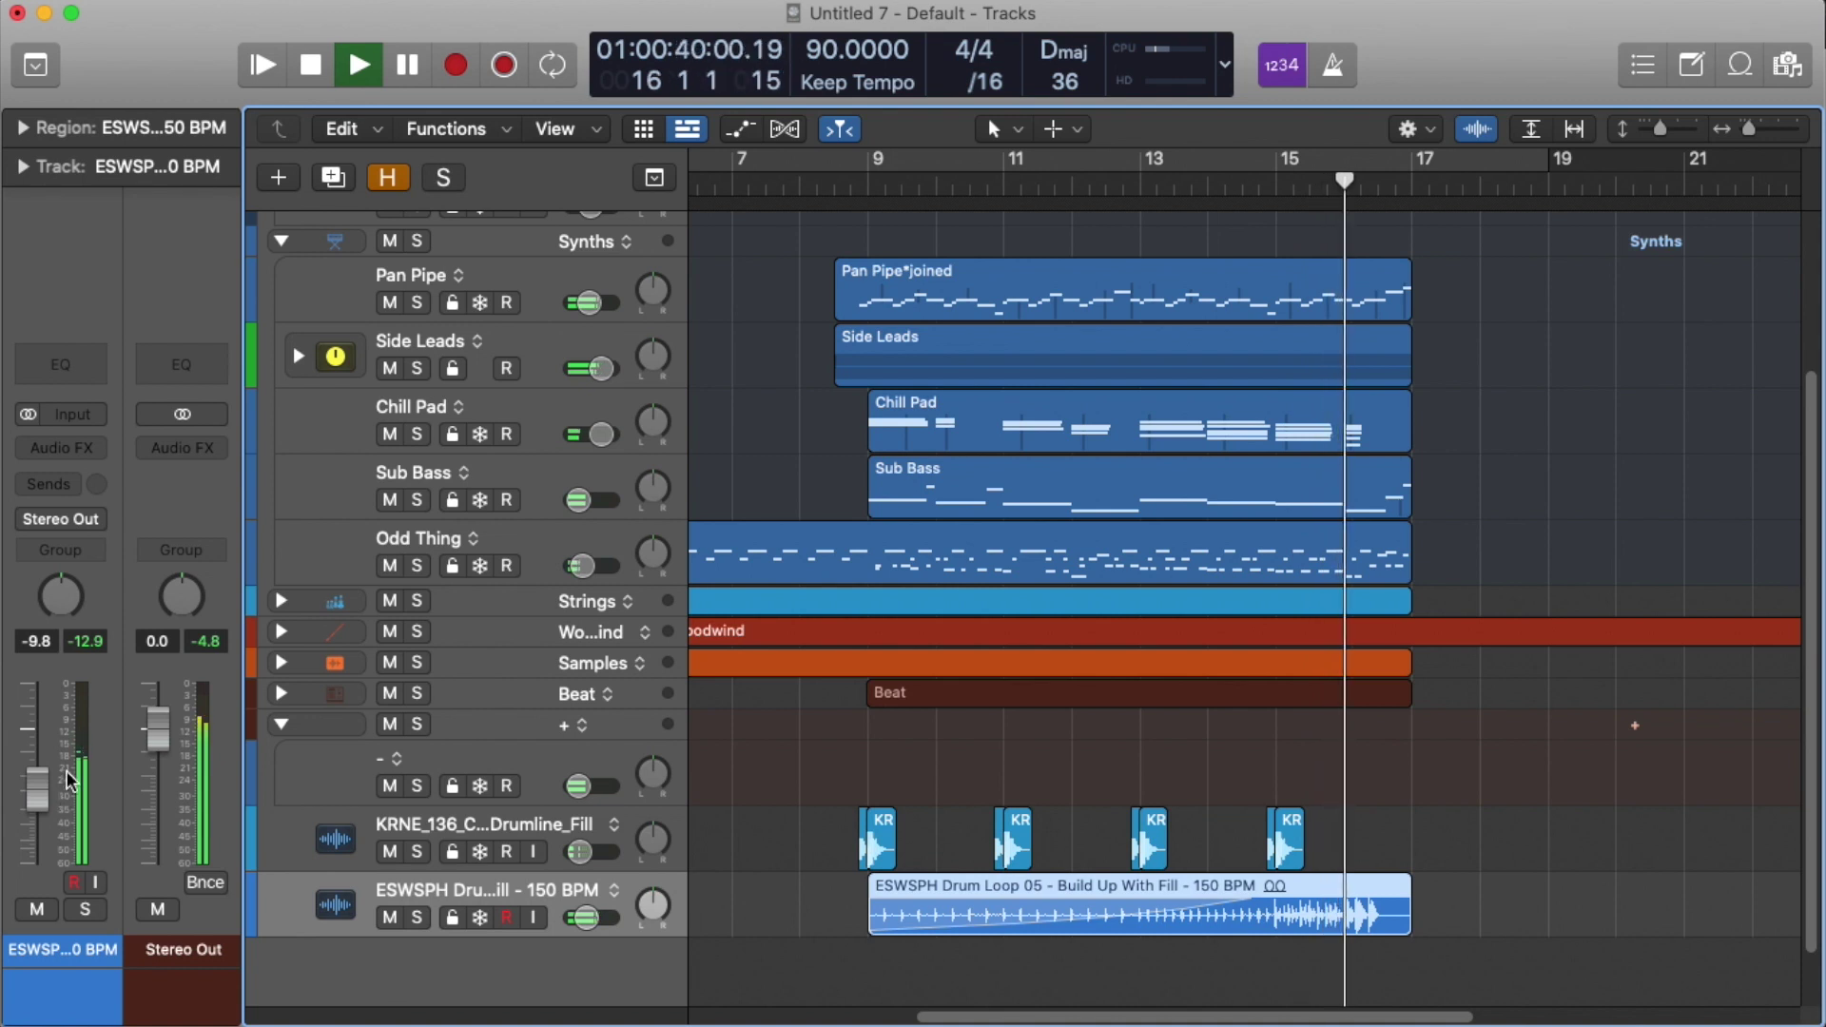
pyautogui.moveTo(36, 787); pyautogui.dragTo(55, 770)
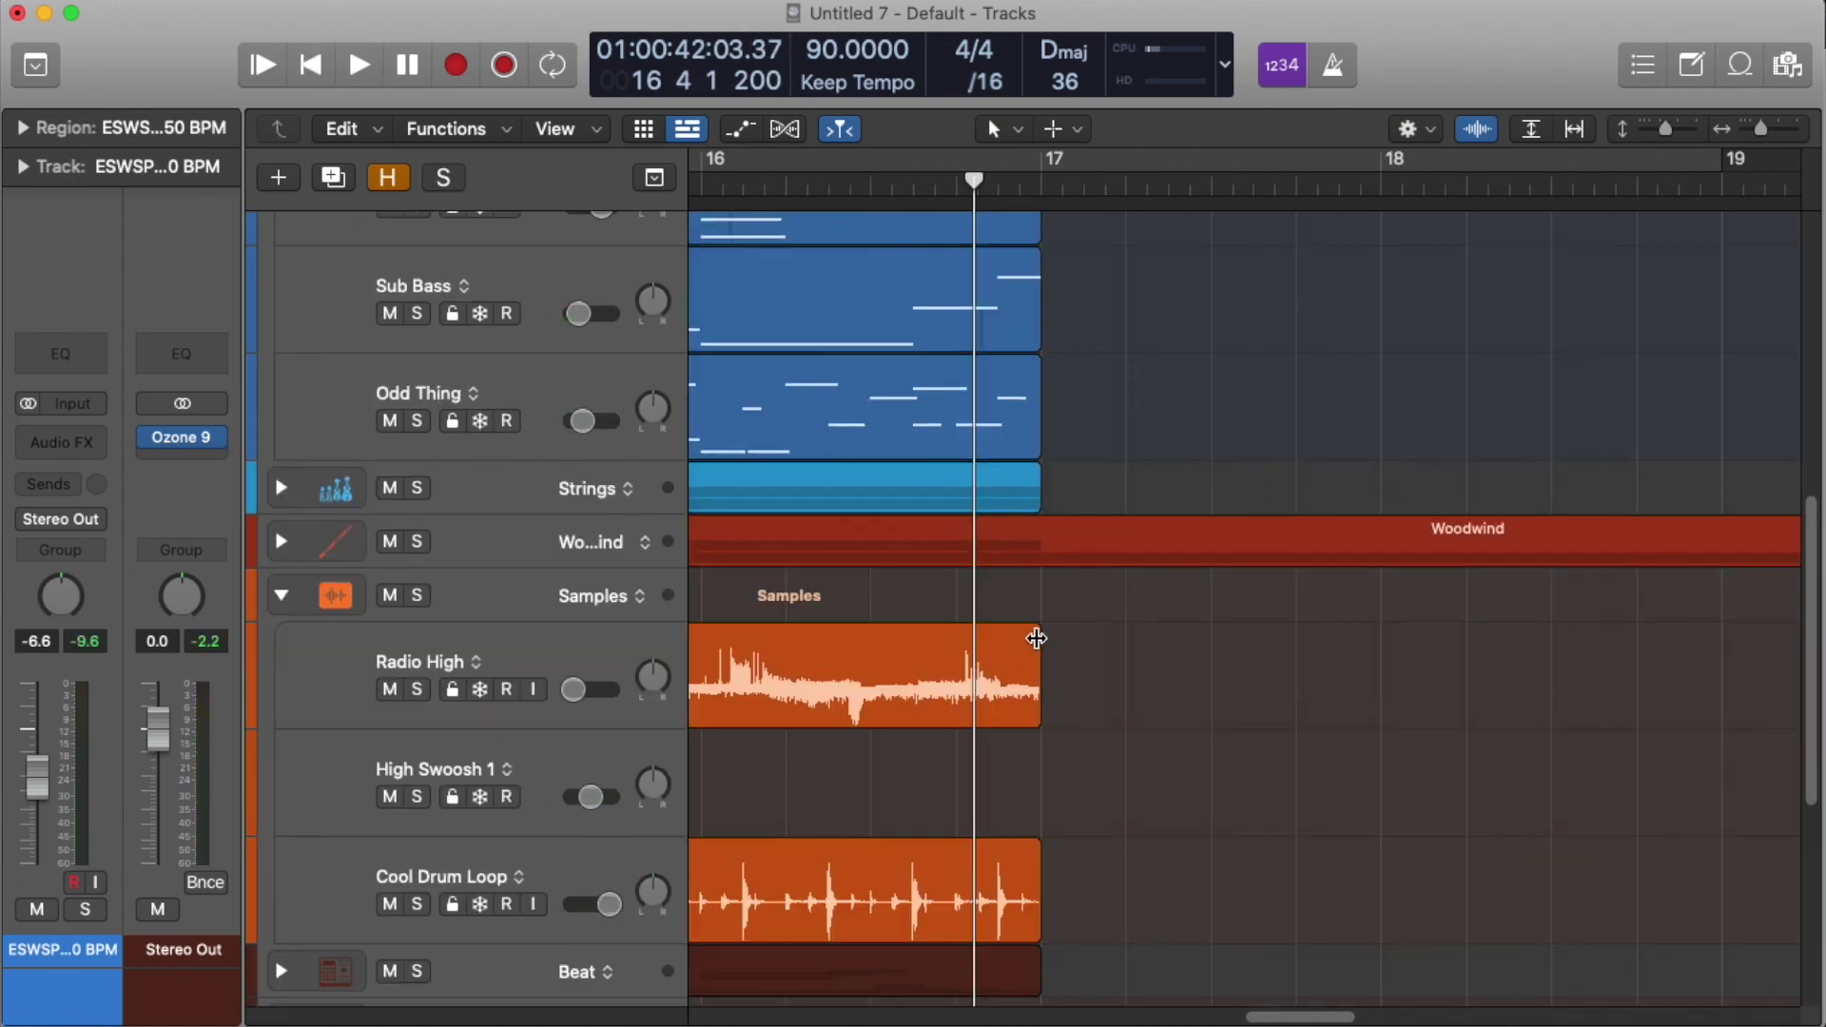
# Step: Add a fade-out to the end of the Radio High region before bar 17 as a Slow Down fade of 1315
pyautogui.moveTo(1031, 632); pyautogui.dragTo(913, 646)
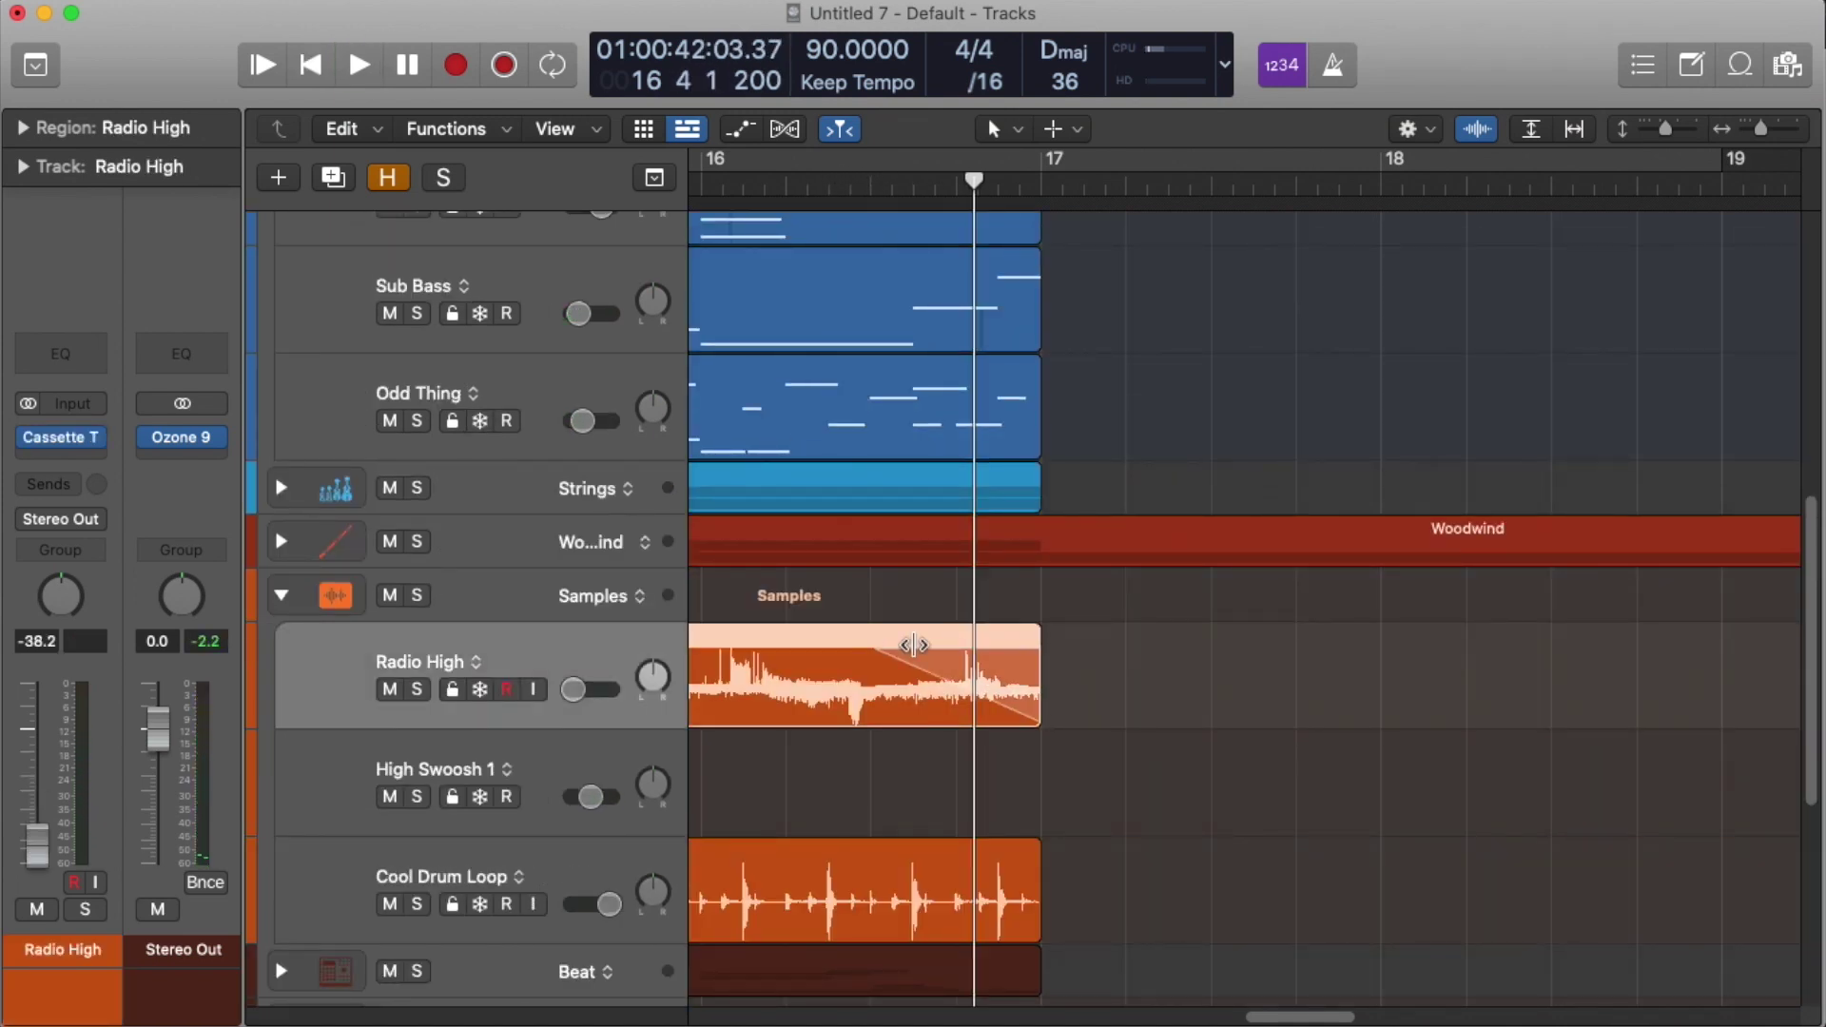
pyautogui.click(22, 127)
pyautogui.scroll(-3, 1028, 836)
pyautogui.press('space')
pyautogui.click(951, 761)
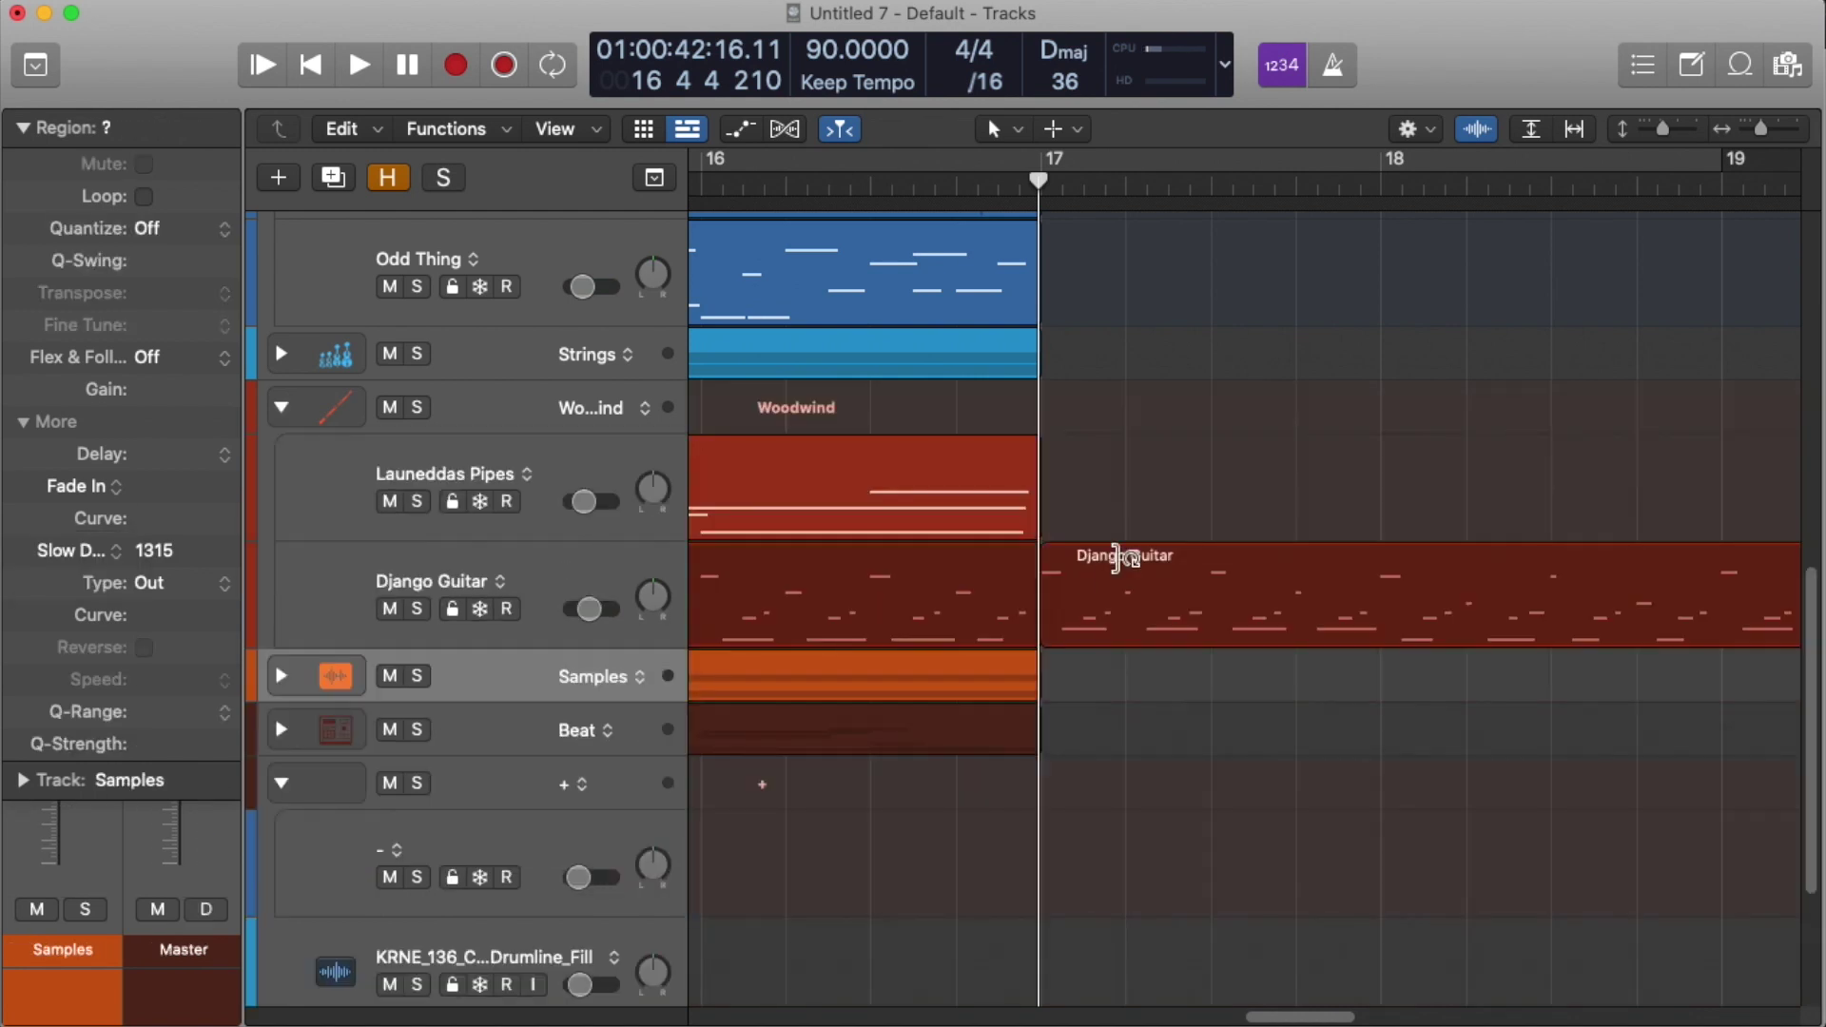
# Step: Trim the Woodwind, Cello Fluffy, Cello, Sub Bass and Odd Thing regions to end halfway through bar 16
pyautogui.click(1008, 590)
pyautogui.click(965, 628)
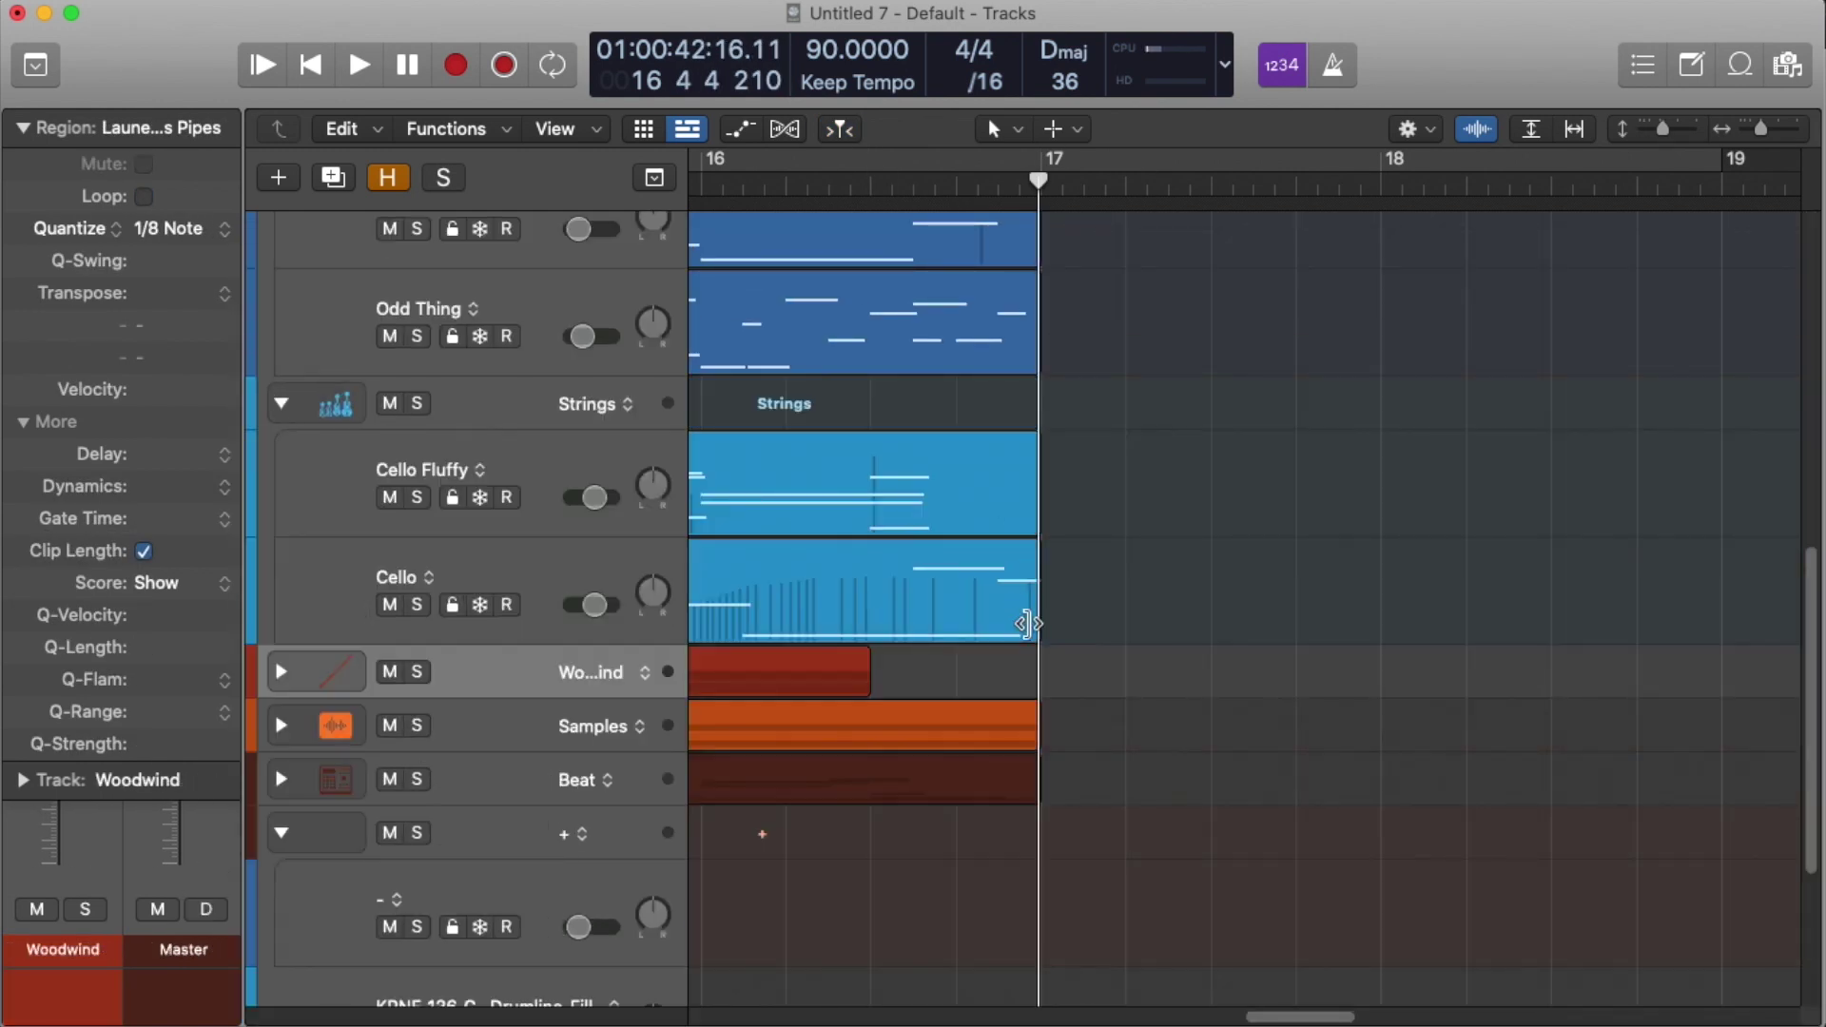
pyautogui.moveTo(1007, 528); pyautogui.dragTo(924, 528)
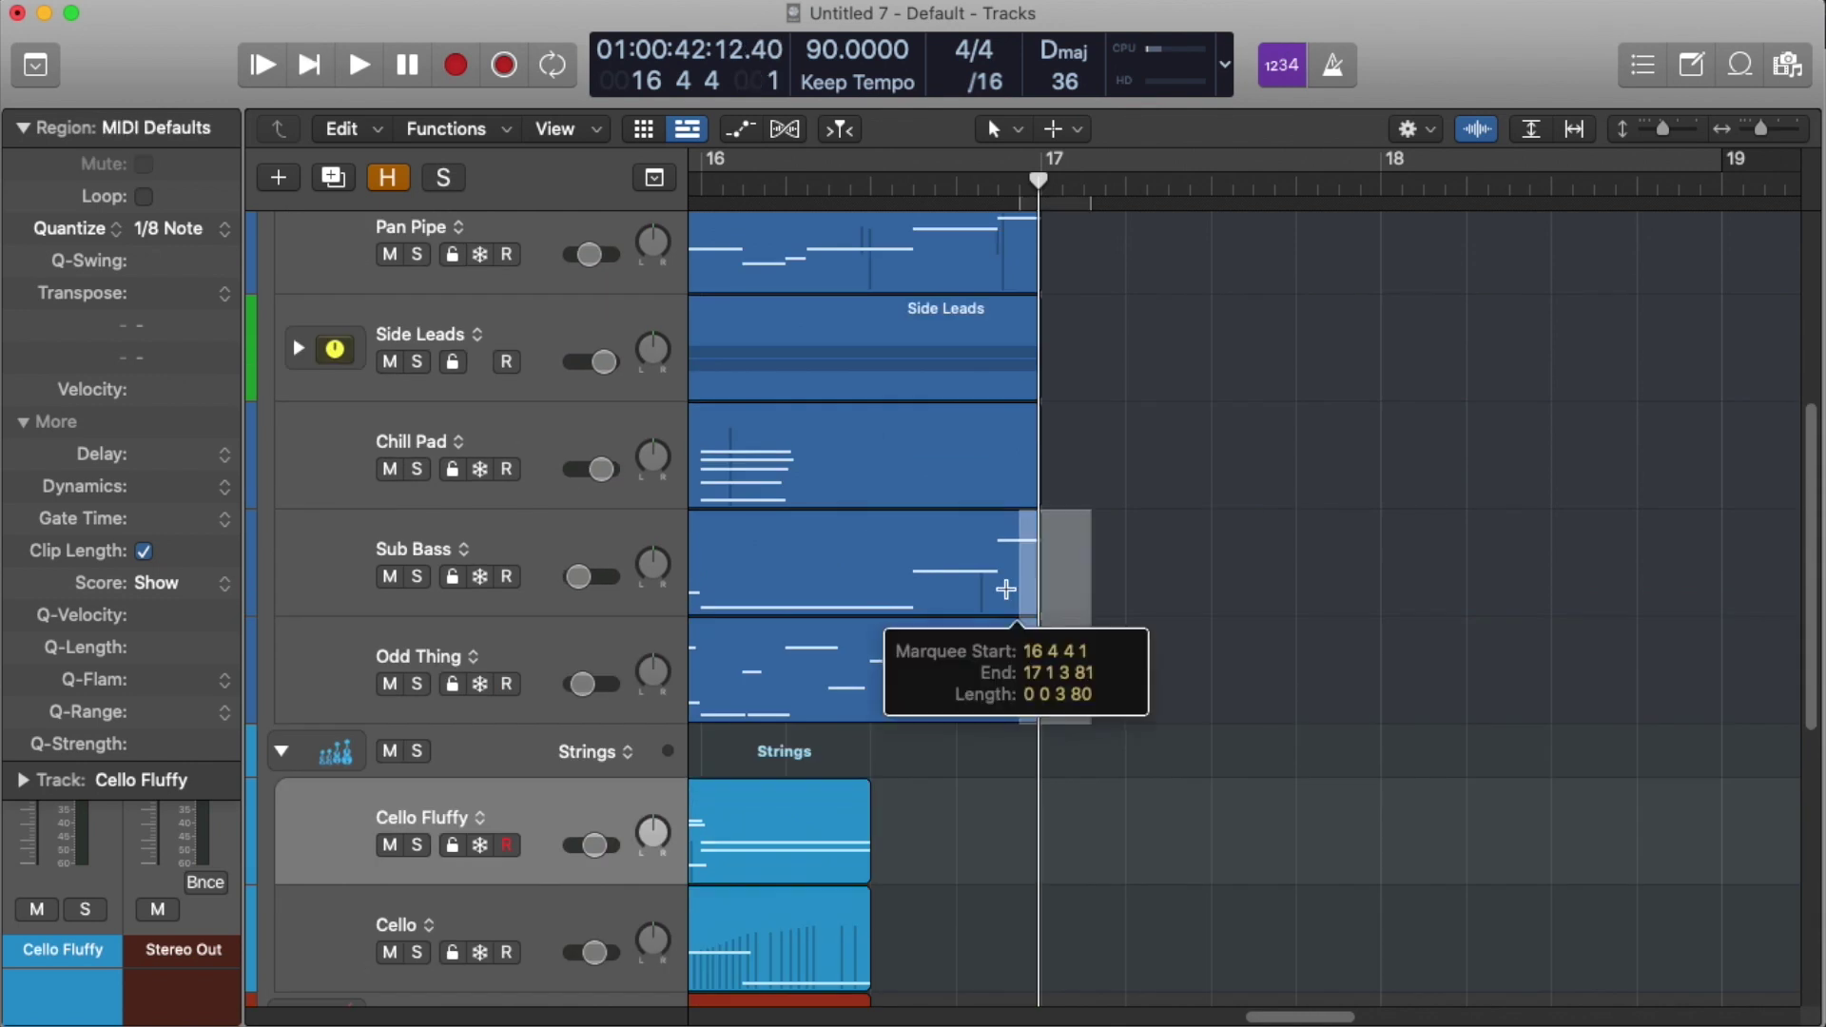
pyautogui.moveTo(1085, 666); pyautogui.dragTo(954, 672)
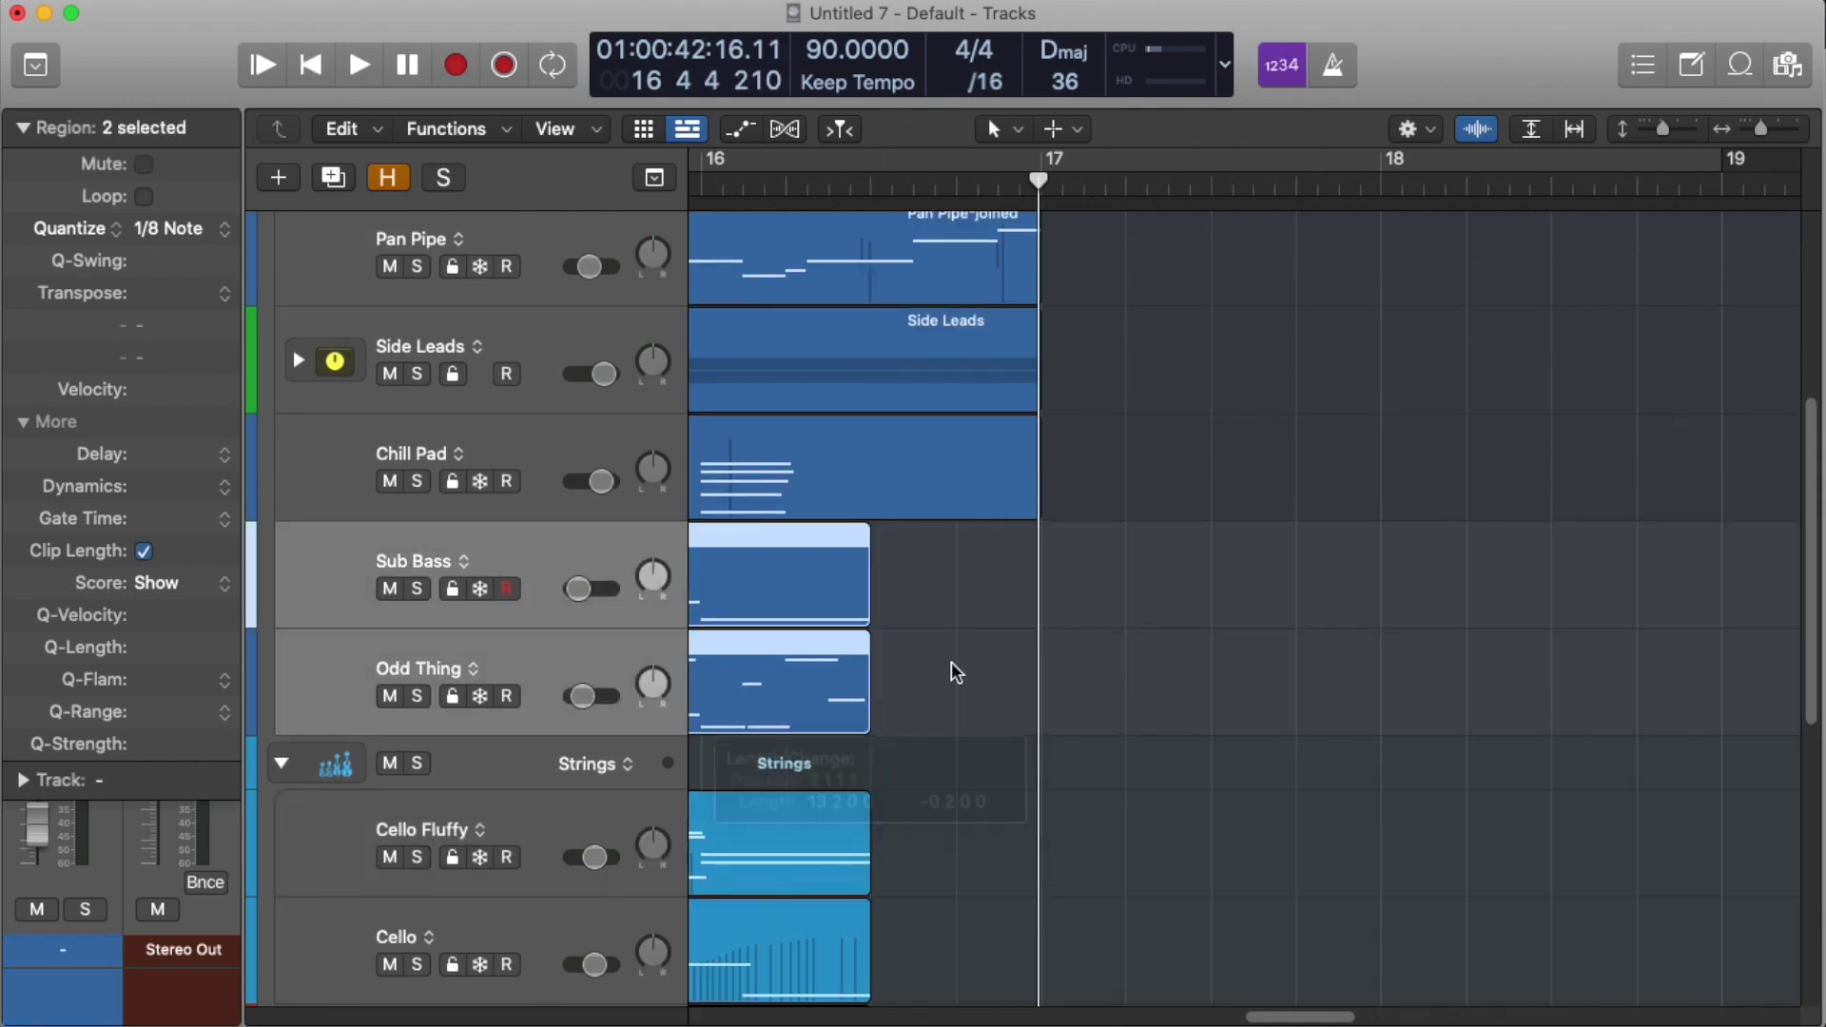
pyautogui.scroll(2, 954, 672)
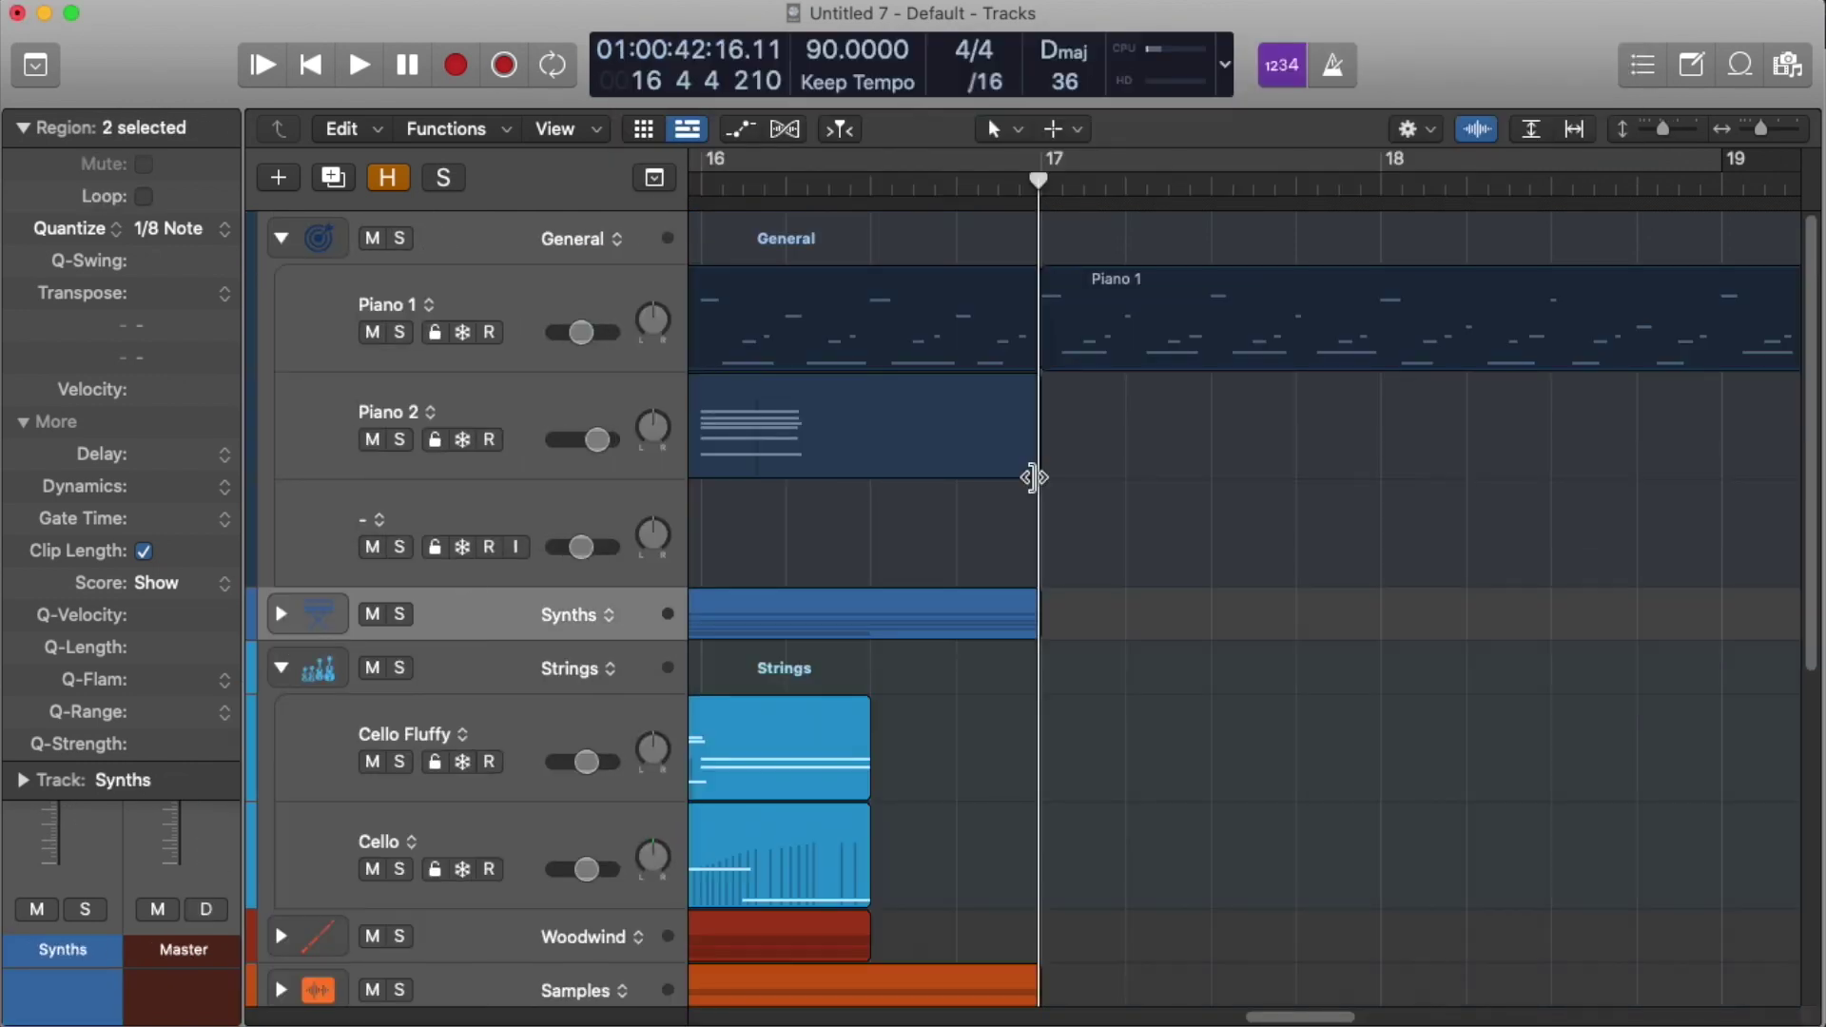